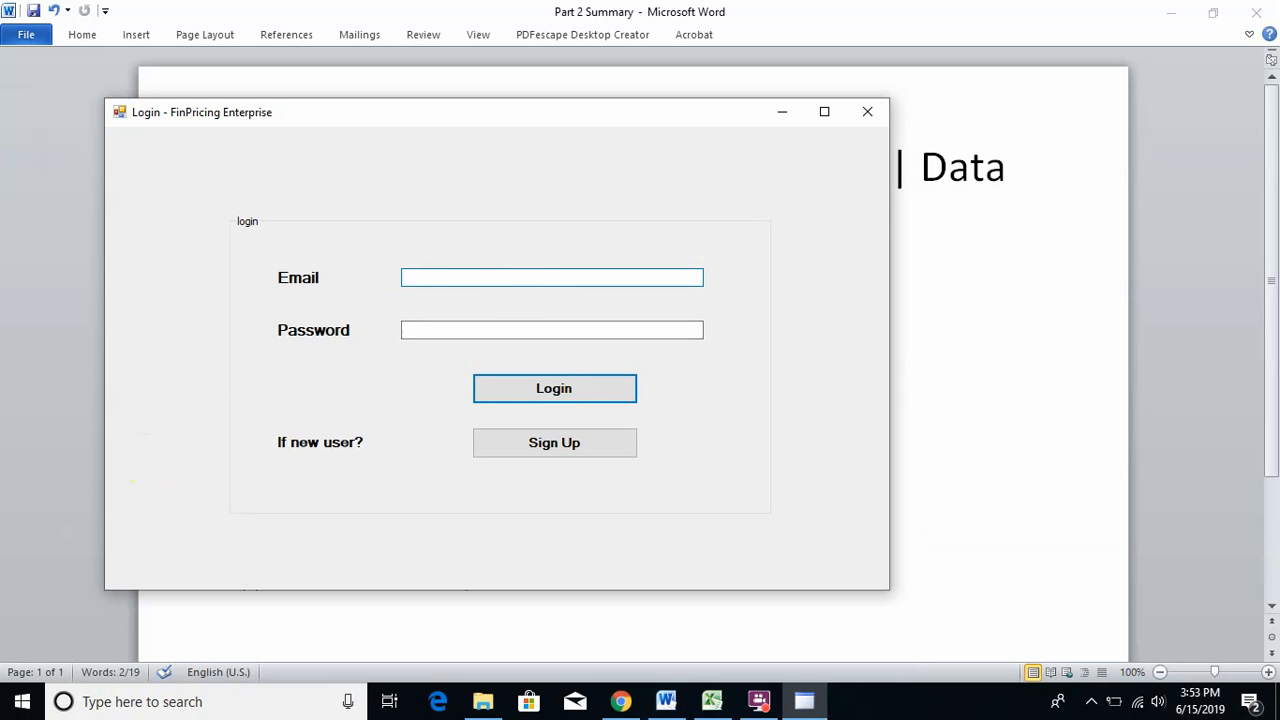
- Log in to FinPricing Enterprise with the account e-mail and password
{"action": "key", "text": "Tab"}
{"action": "type", "text": "***"}
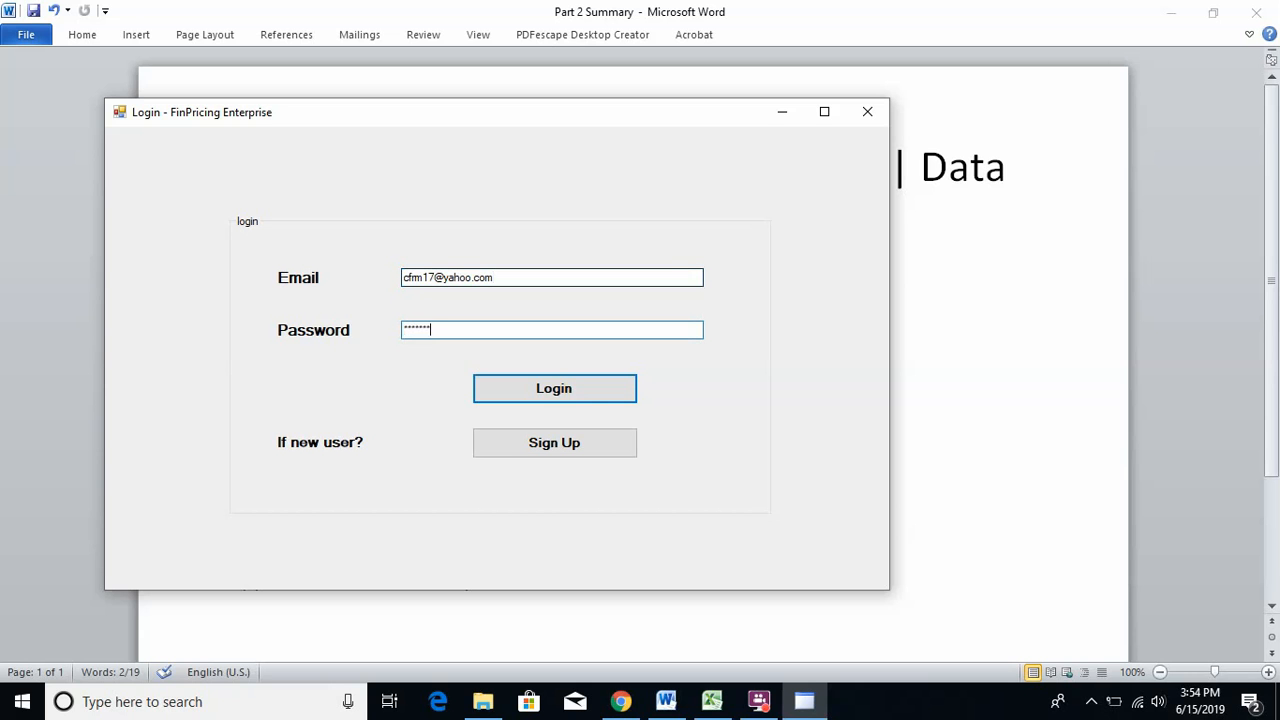
{"action": "key", "text": "Return"}
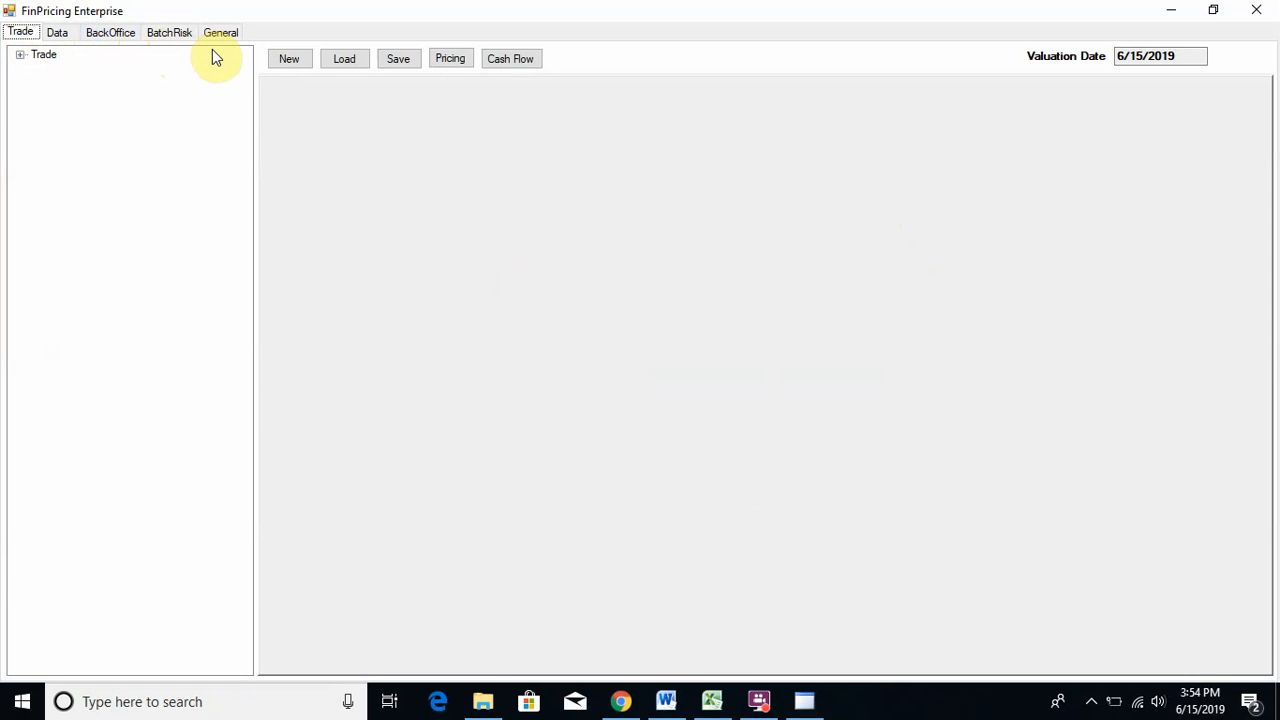
- In the Data workspace, select InterestRateCurve under Data > InterestRateData and start loading it
{"action": "left_click", "coordinate": [58, 33]}
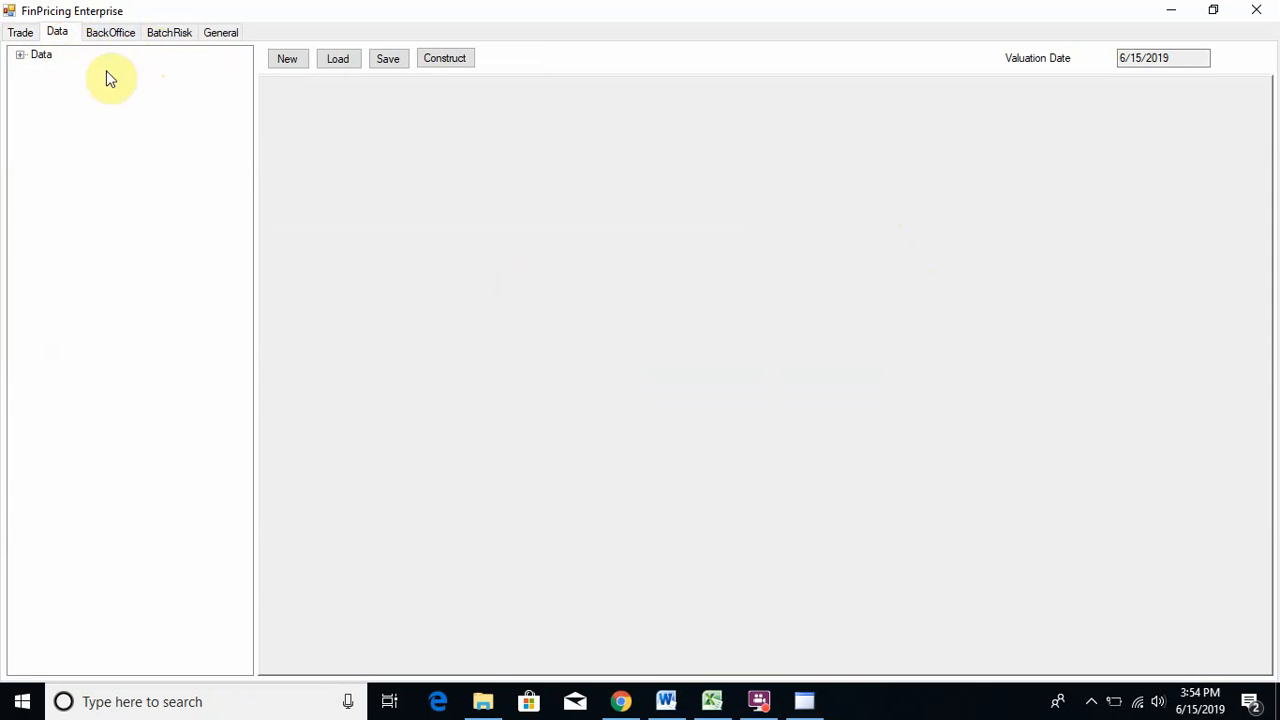
{"action": "left_click", "coordinate": [20, 55]}
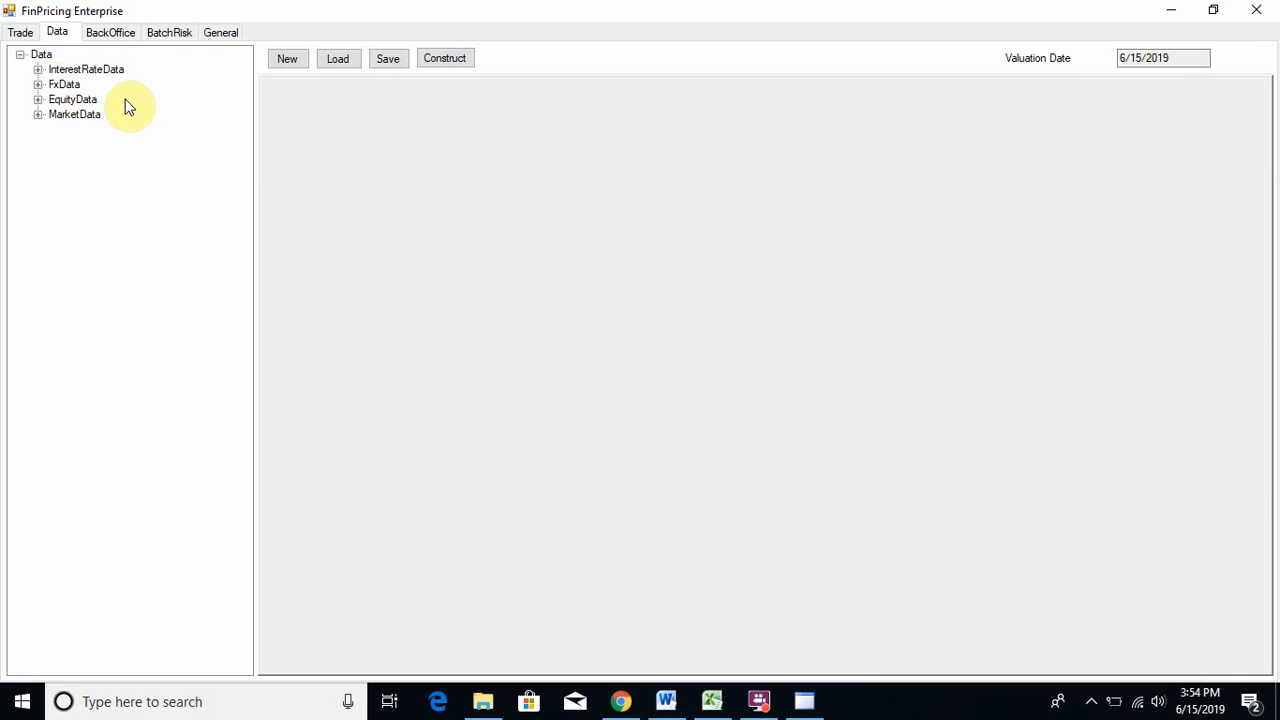
{"action": "left_click", "coordinate": [38, 70]}
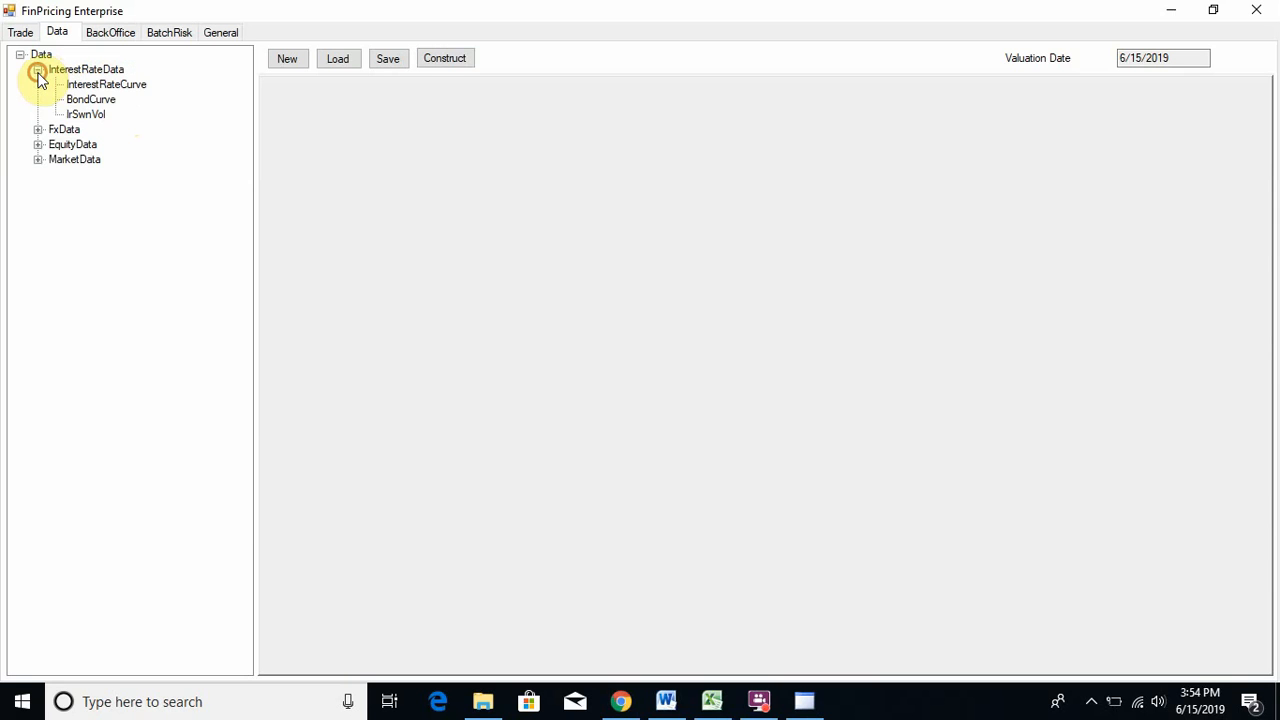
{"action": "left_click", "coordinate": [112, 86]}
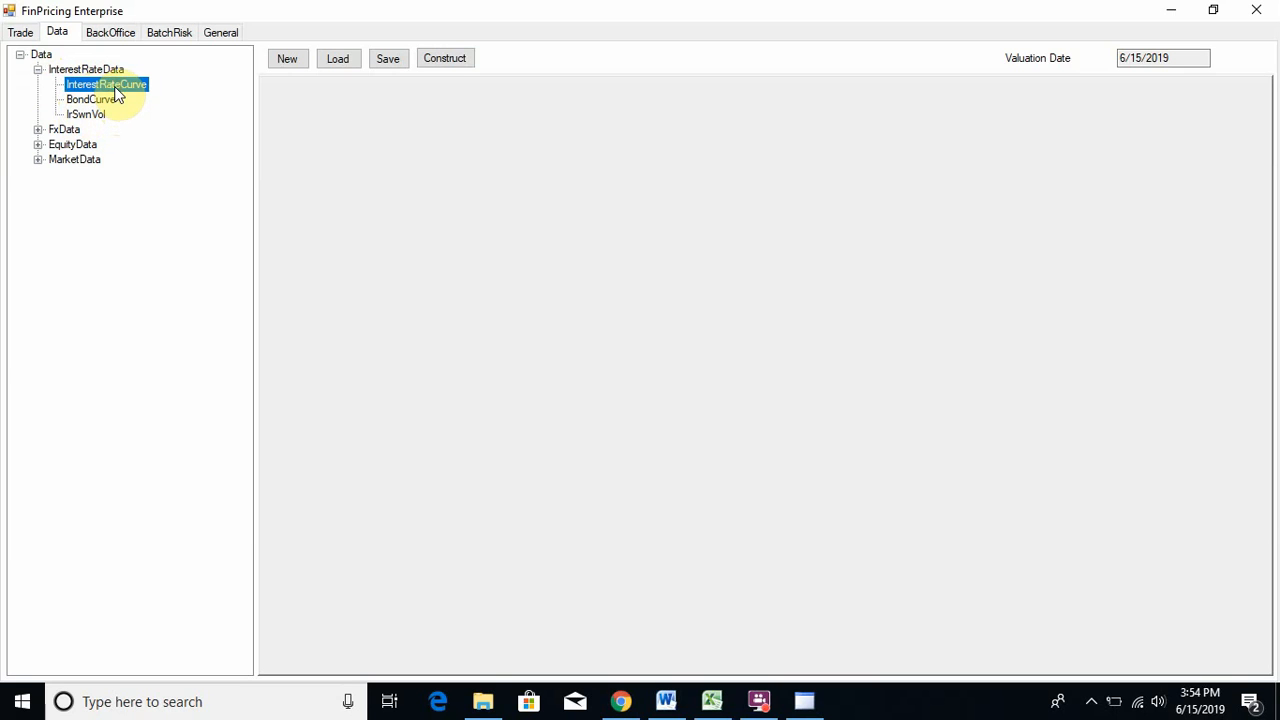
{"action": "left_click", "coordinate": [338, 59]}
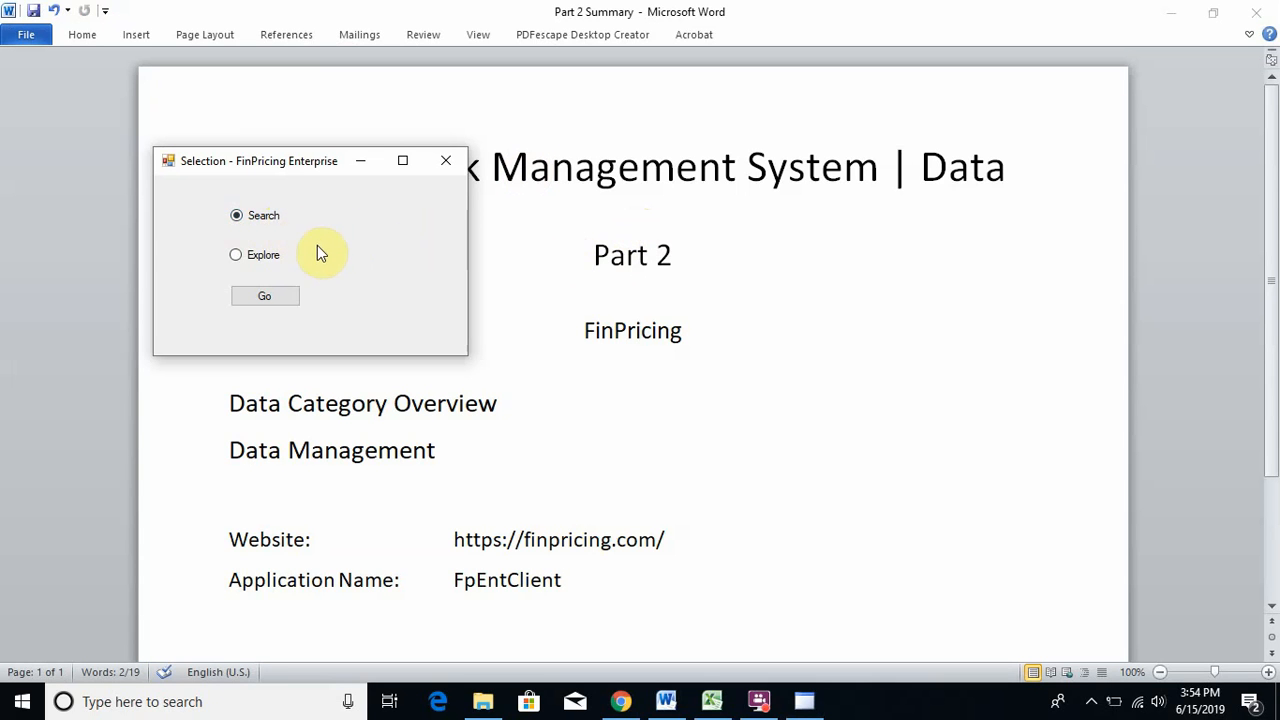
- Browse to InterestRateCurve > USD > USD_3M and load its 06/12/2019 quotes
{"action": "left_click", "coordinate": [236, 254]}
{"action": "left_click", "coordinate": [279, 295]}
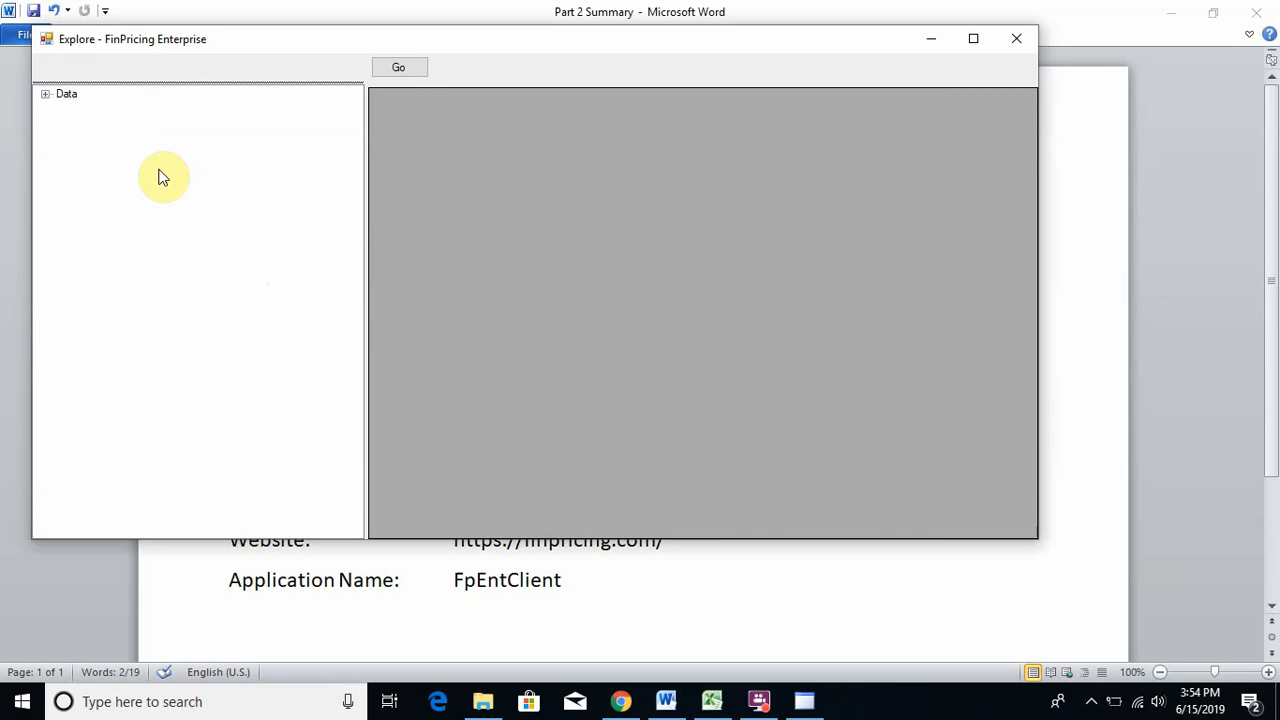
{"action": "left_click", "coordinate": [45, 95]}
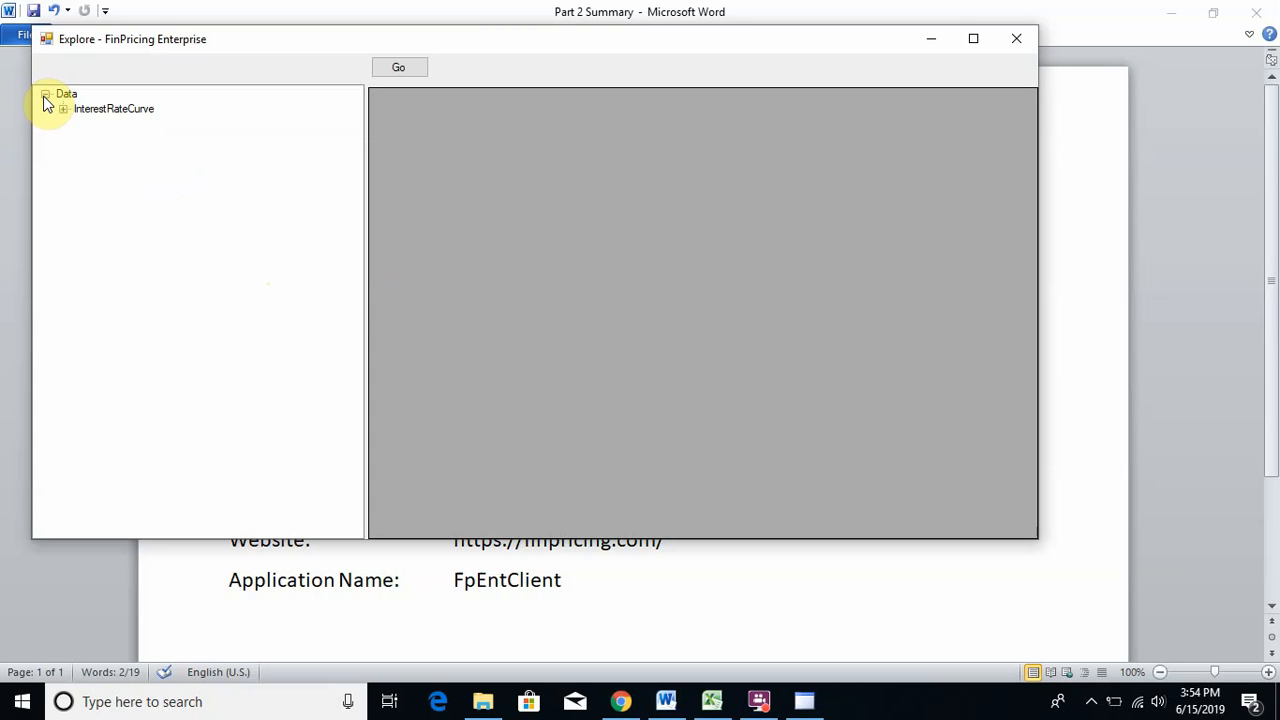
{"action": "left_click", "coordinate": [64, 109]}
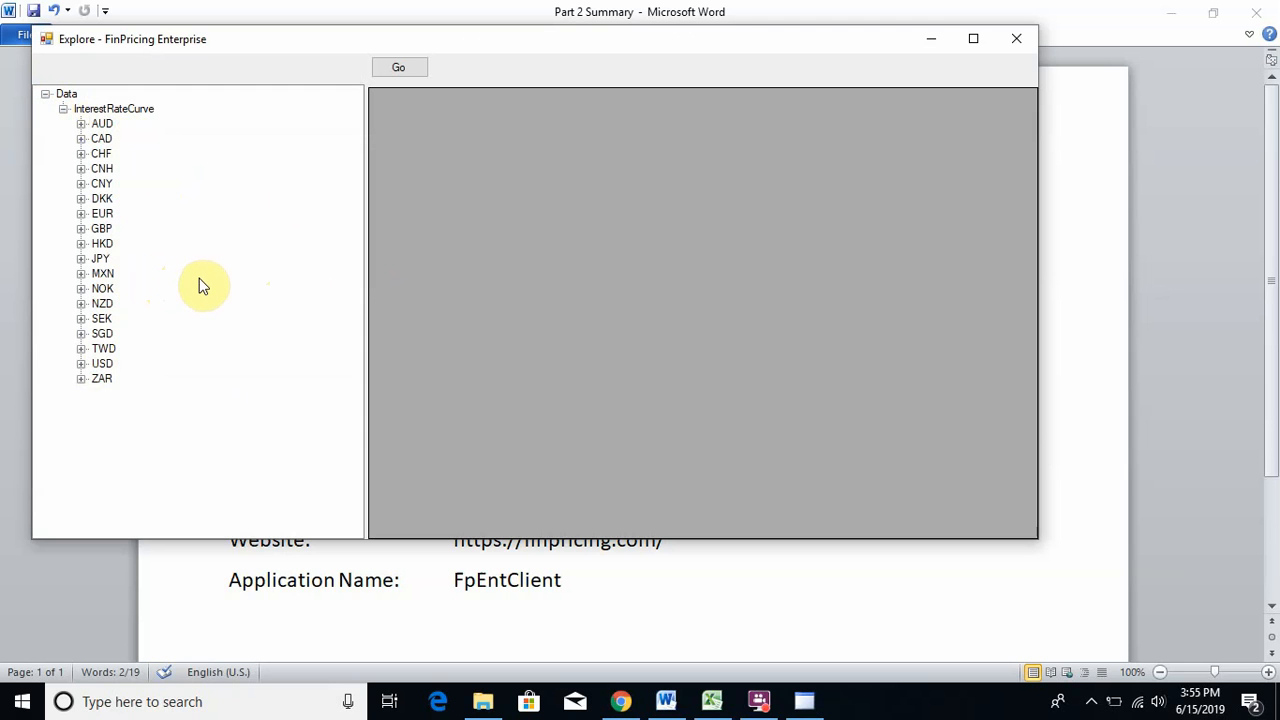
{"action": "left_click", "coordinate": [82, 365]}
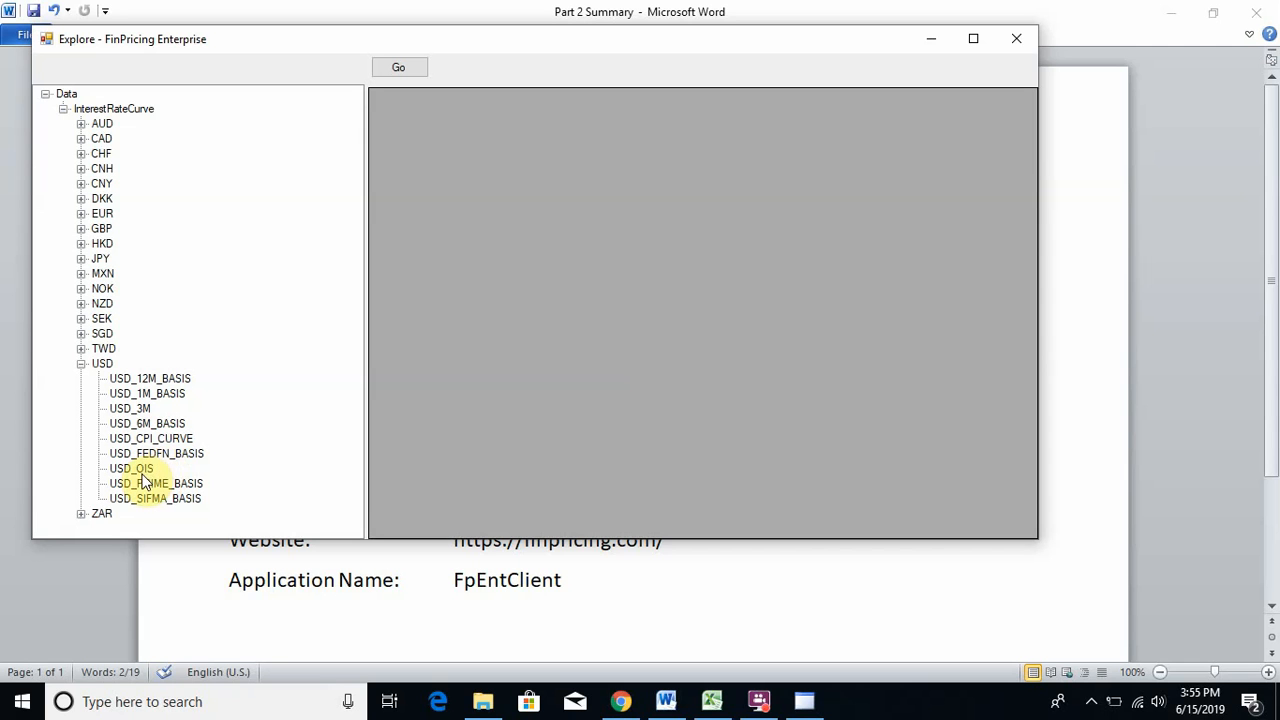
{"action": "left_click", "coordinate": [134, 412]}
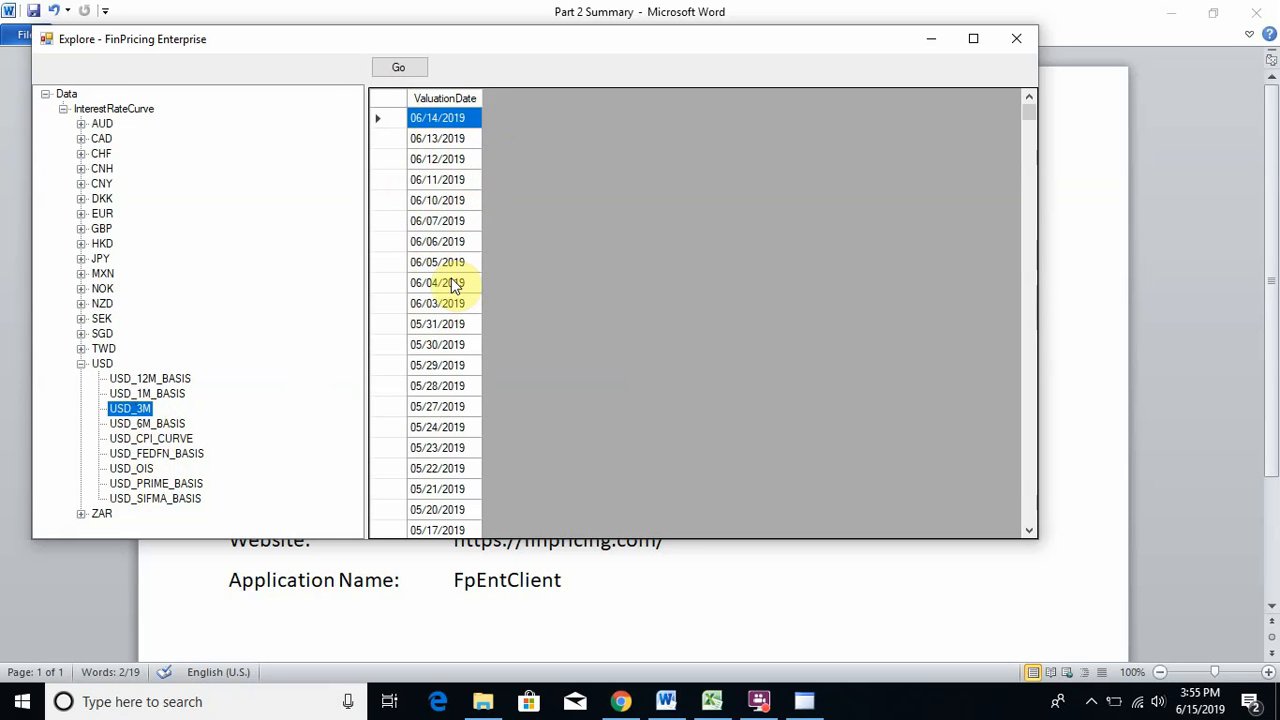
{"action": "left_click", "coordinate": [442, 160]}
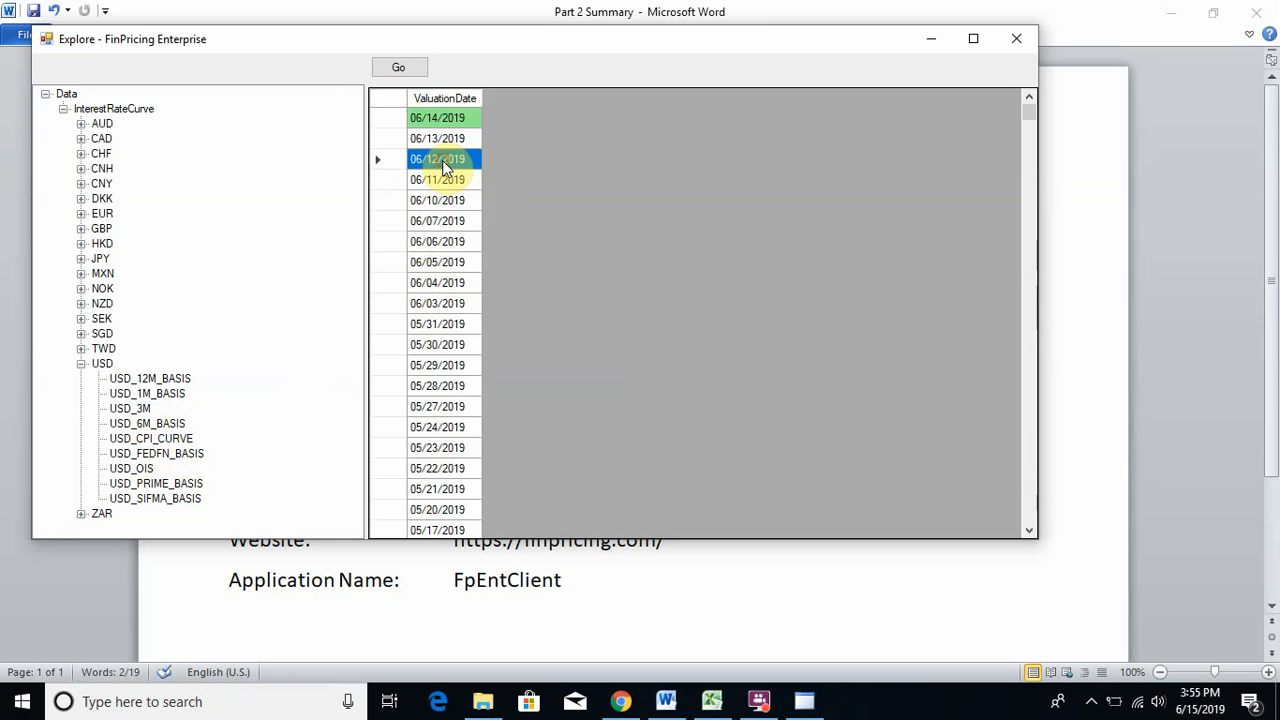
{"action": "left_click", "coordinate": [400, 70]}
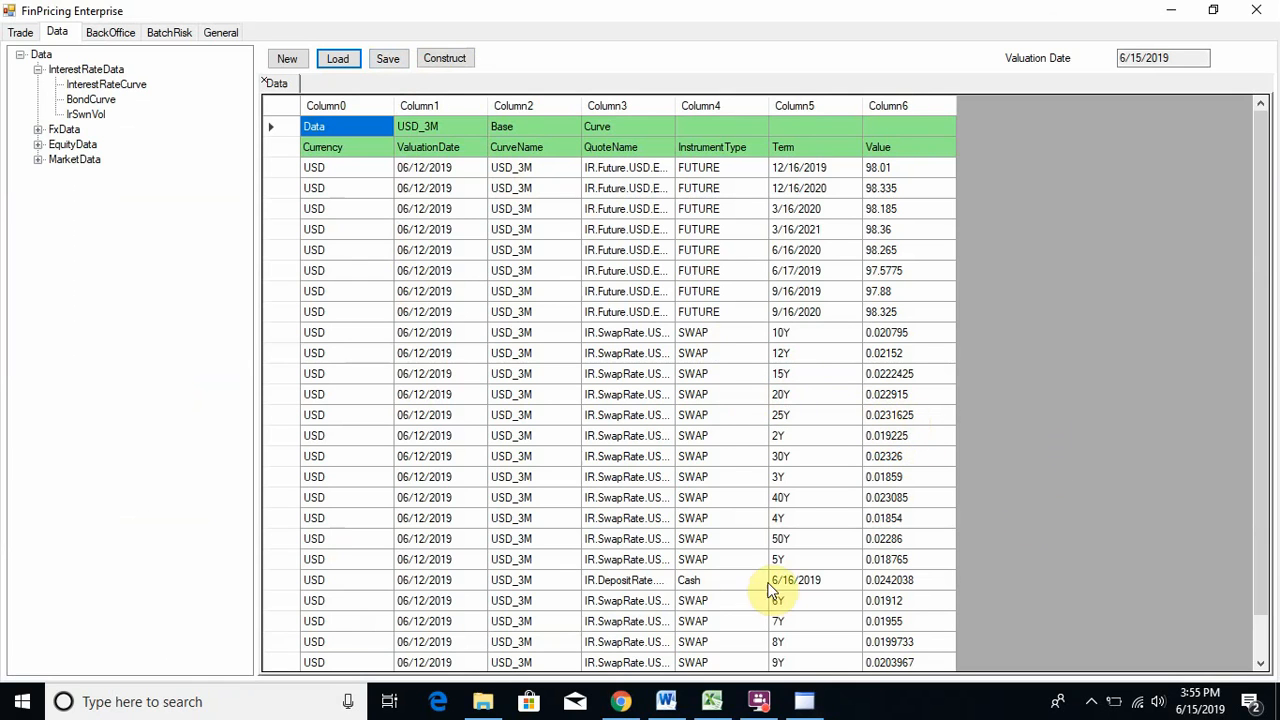
- Review the Cash, FUTURE and SWAP quotes, then choose FxCurve under FxData for loading
{"action": "left_click", "coordinate": [685, 579]}
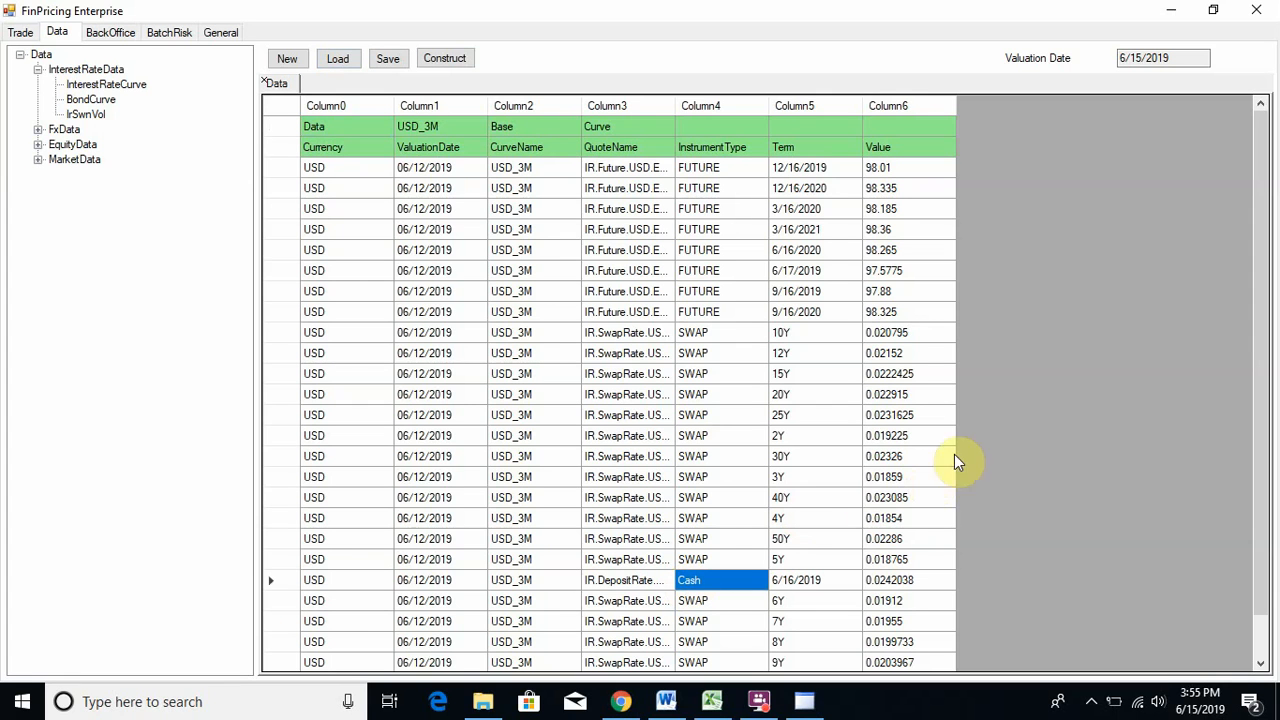
{"action": "left_click", "coordinate": [710, 170]}
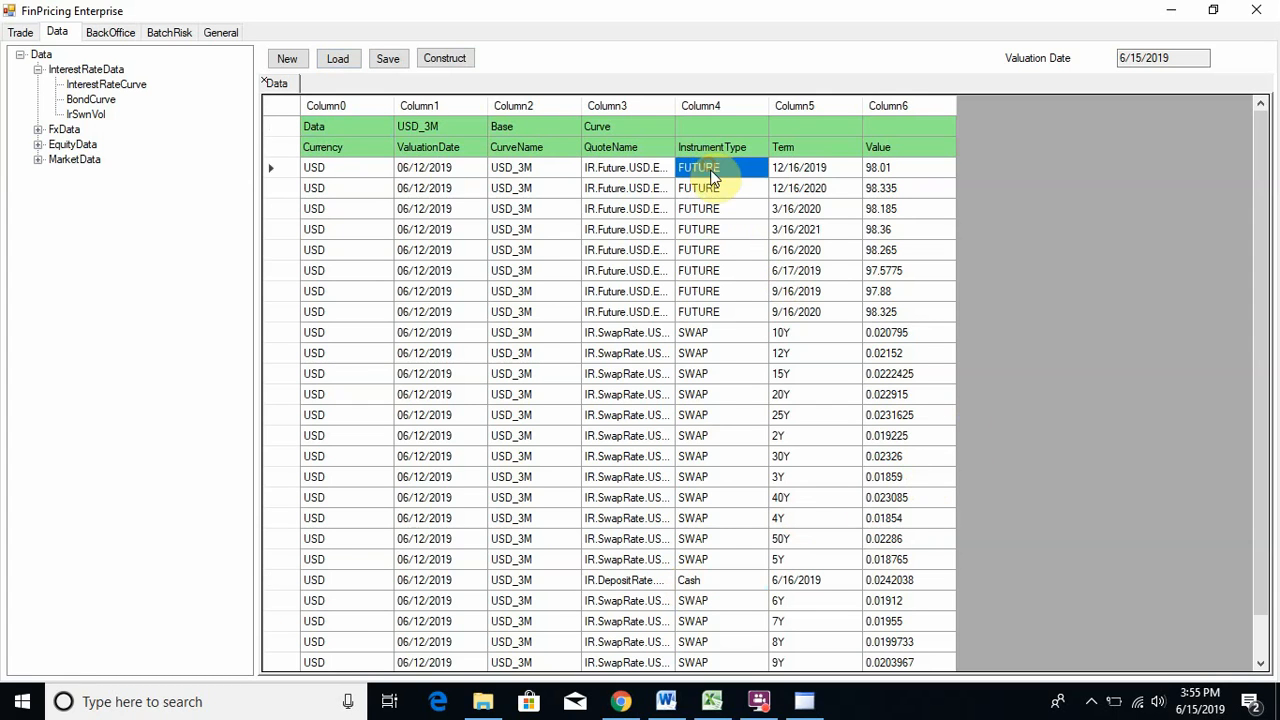
{"action": "left_click", "coordinate": [716, 309]}
{"action": "left_click", "coordinate": [695, 398]}
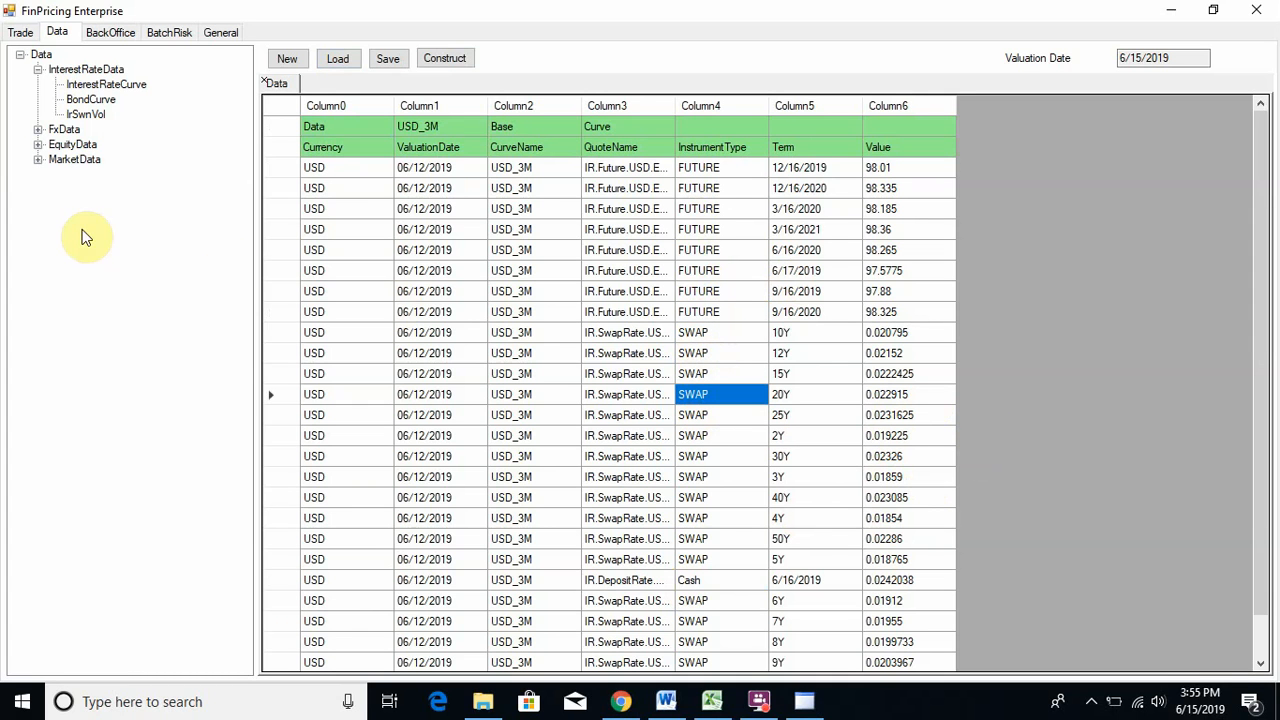
{"action": "left_click", "coordinate": [36, 129]}
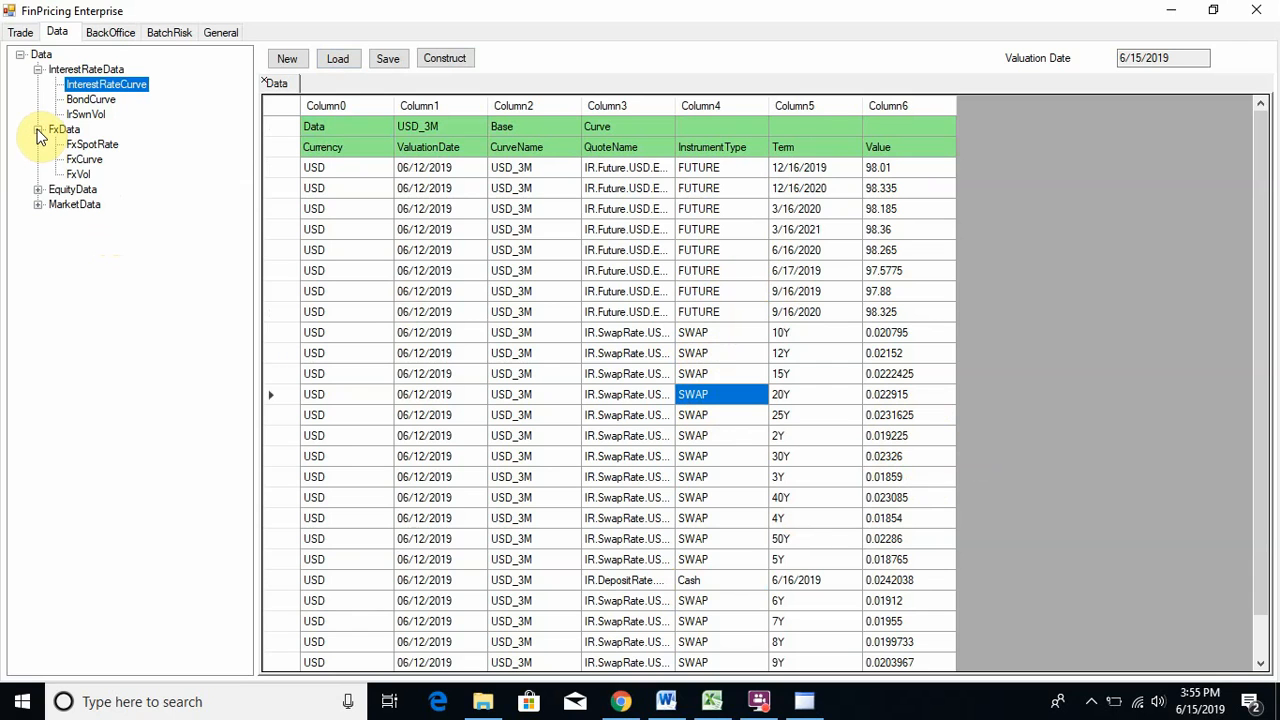
{"action": "left_click", "coordinate": [85, 163]}
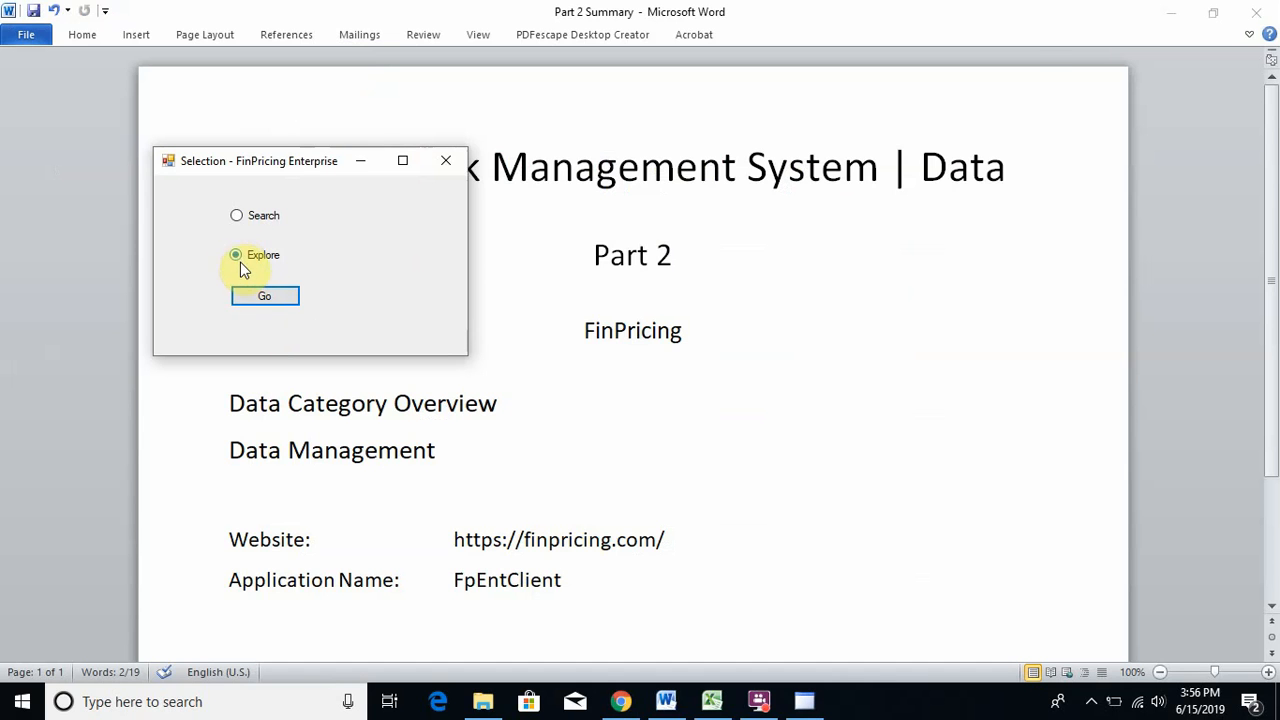
- Browse to InterestRateCurve > EUR > EUR/USD and load its 06/11/2019 FX curve
{"action": "left_click", "coordinate": [262, 296]}
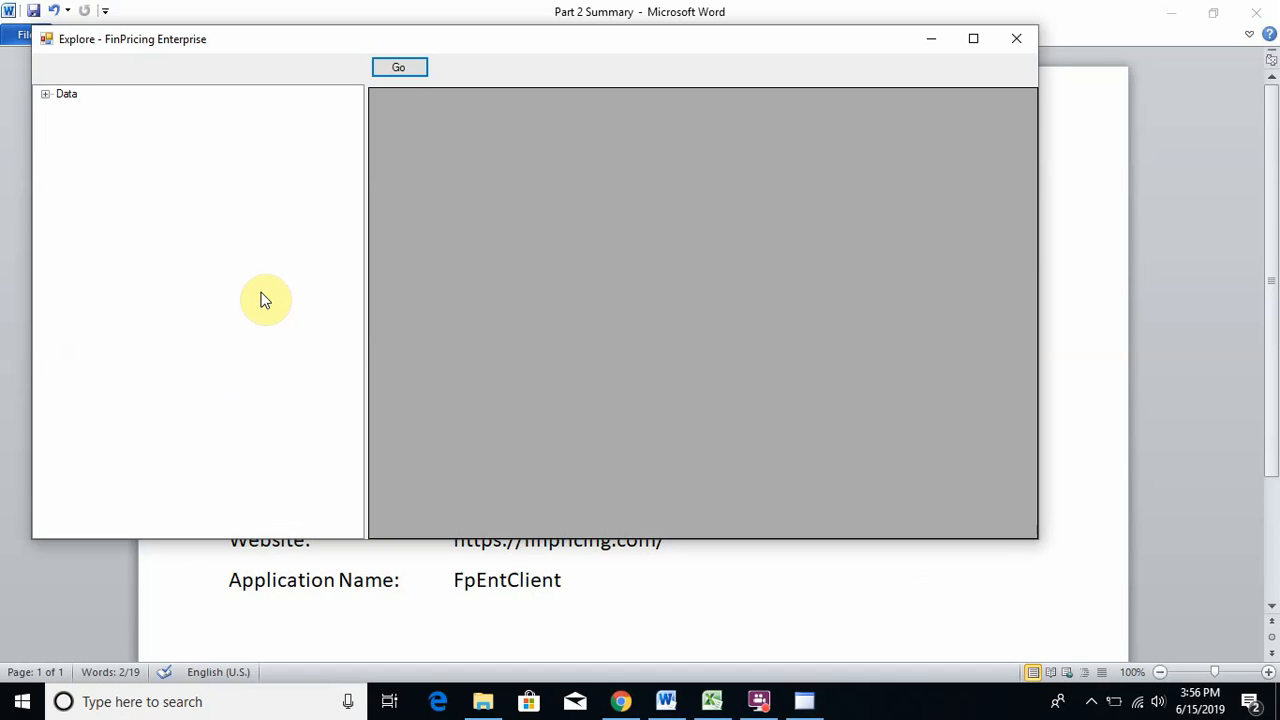
{"action": "left_click", "coordinate": [45, 95]}
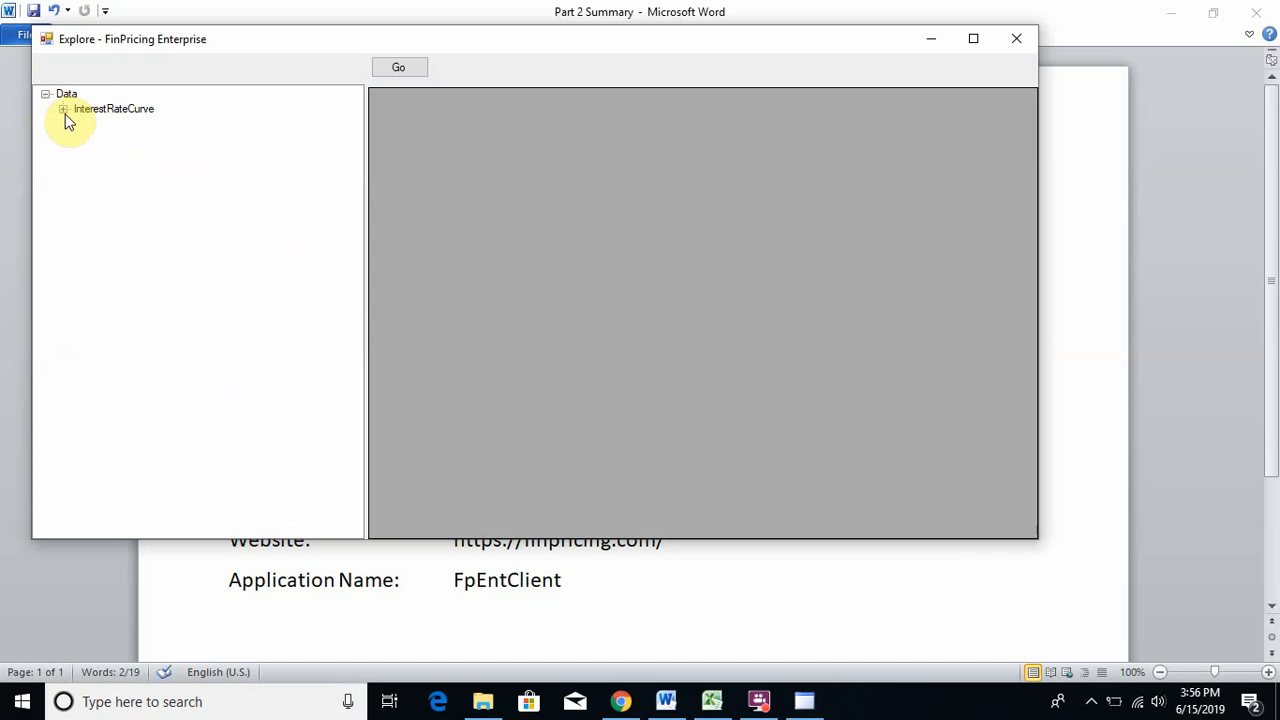
{"action": "left_click", "coordinate": [64, 110]}
{"action": "scroll", "coordinate": [200, 190], "scroll_direction": "down", "scroll_amount": 8}
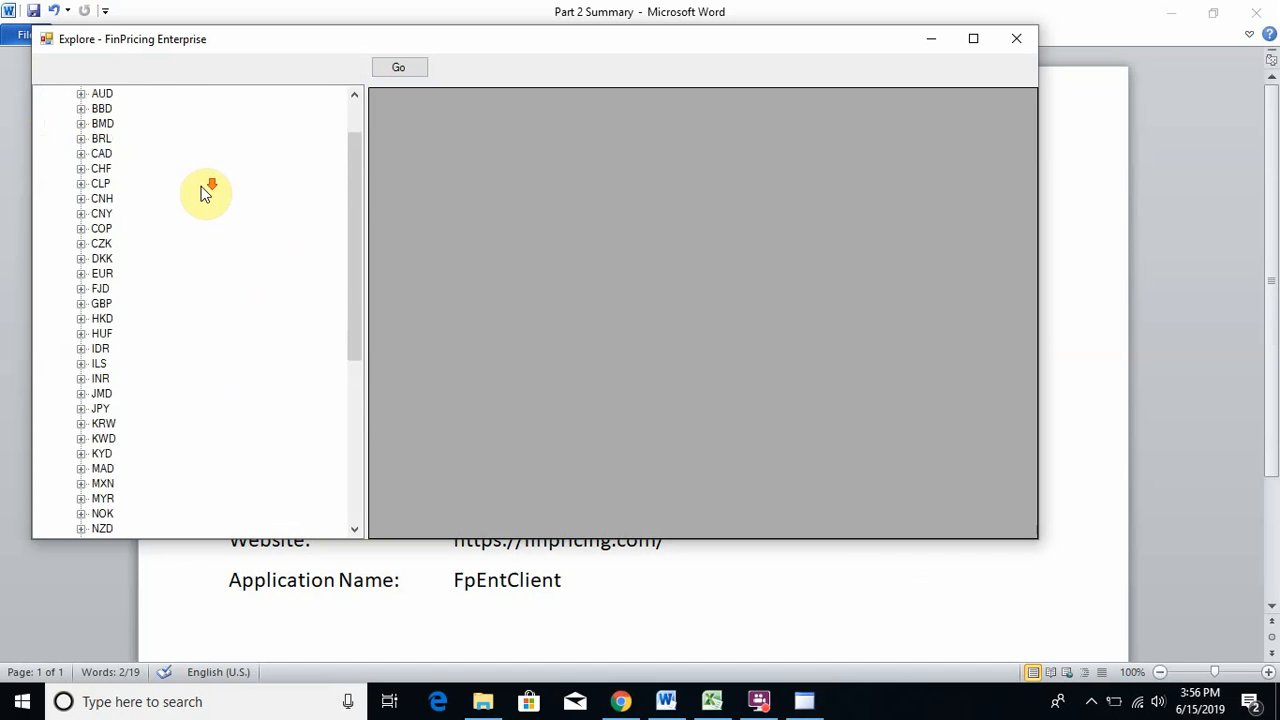
{"action": "scroll", "coordinate": [205, 205], "scroll_direction": "down", "scroll_amount": 2}
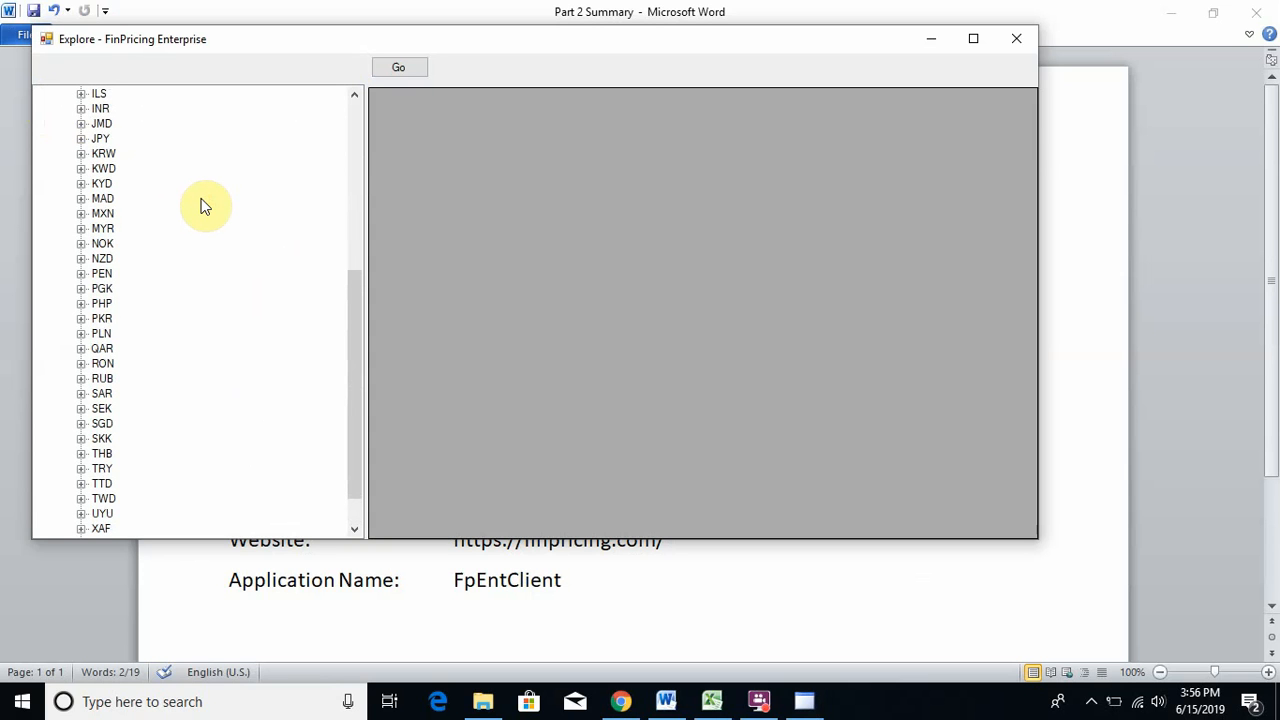
{"action": "scroll", "coordinate": [200, 207], "scroll_direction": "up", "scroll_amount": 2}
{"action": "scroll", "coordinate": [202, 209], "scroll_direction": "down", "scroll_amount": 1}
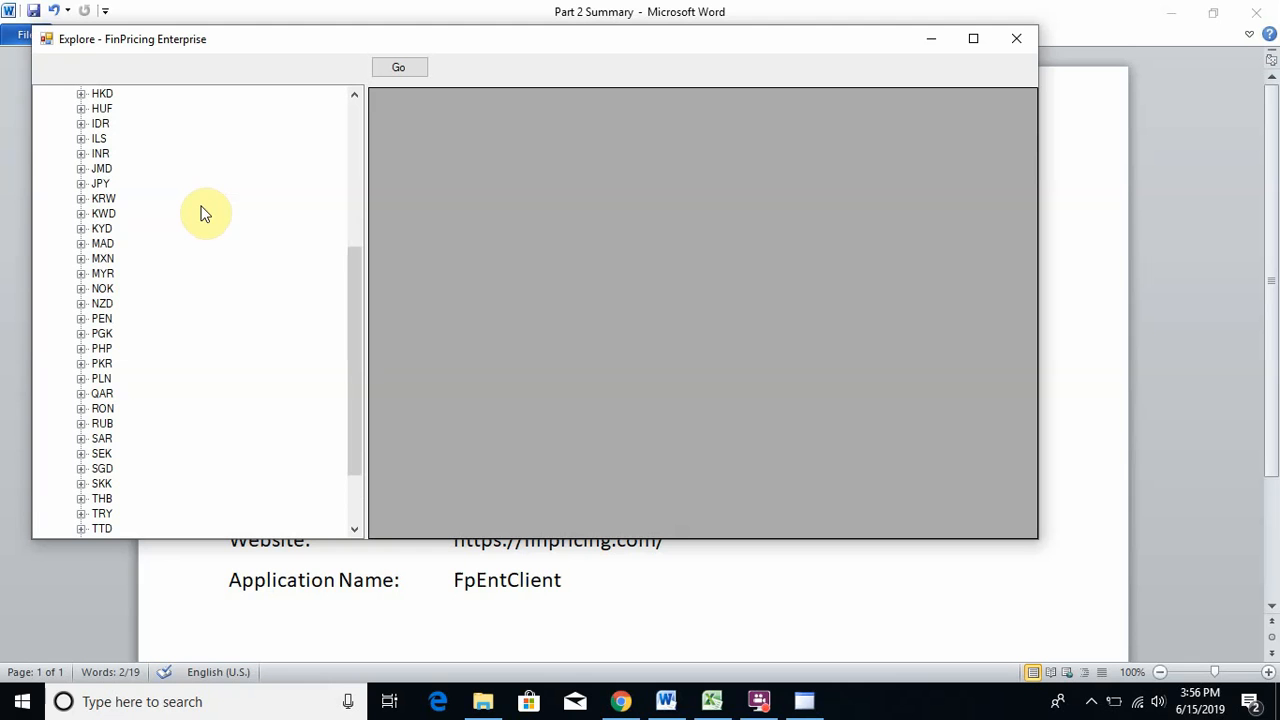
{"action": "left_click_drag", "start_coordinate": [351, 281], "coordinate": [363, 223]}
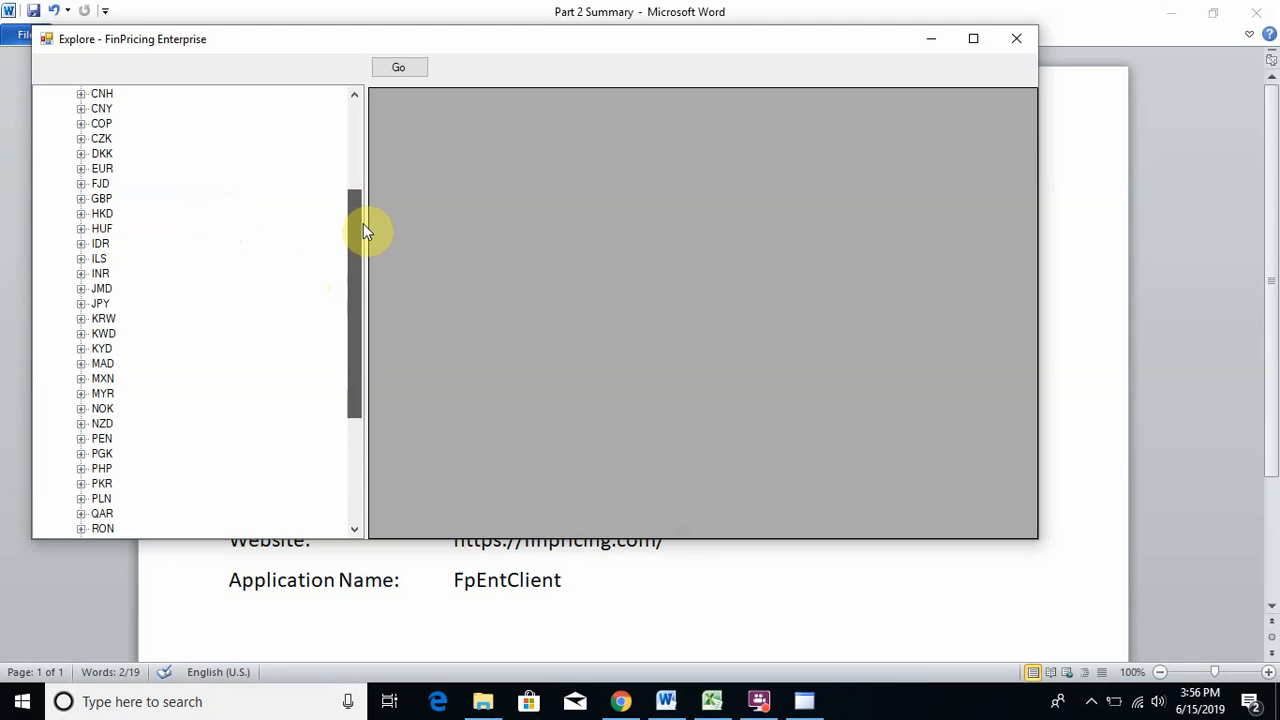
{"action": "left_click", "coordinate": [81, 169]}
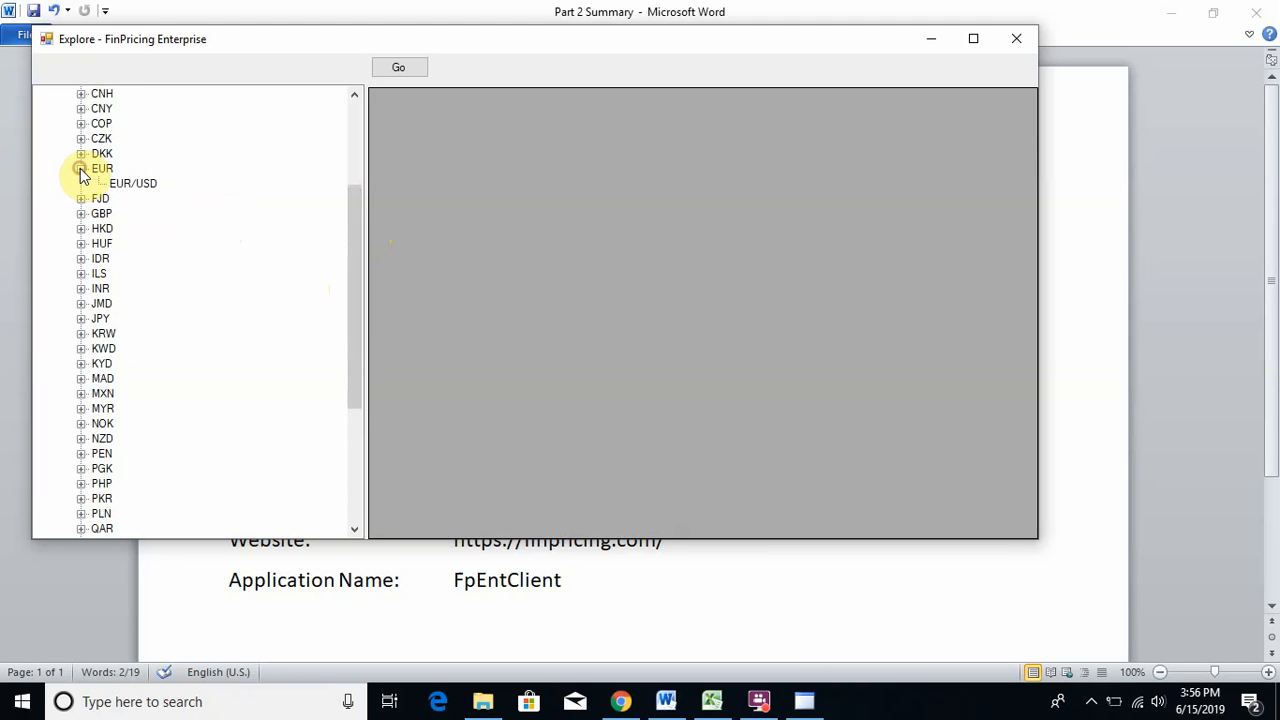
{"action": "left_click", "coordinate": [133, 186]}
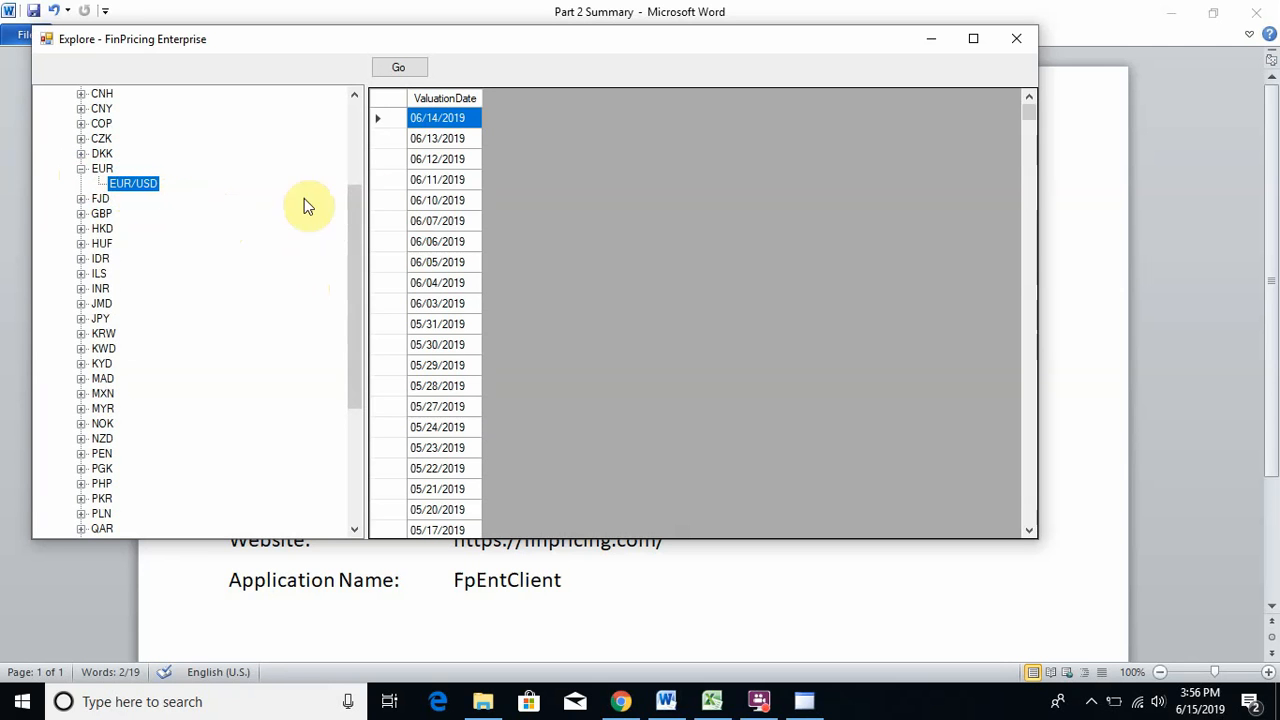
{"action": "left_click", "coordinate": [438, 182]}
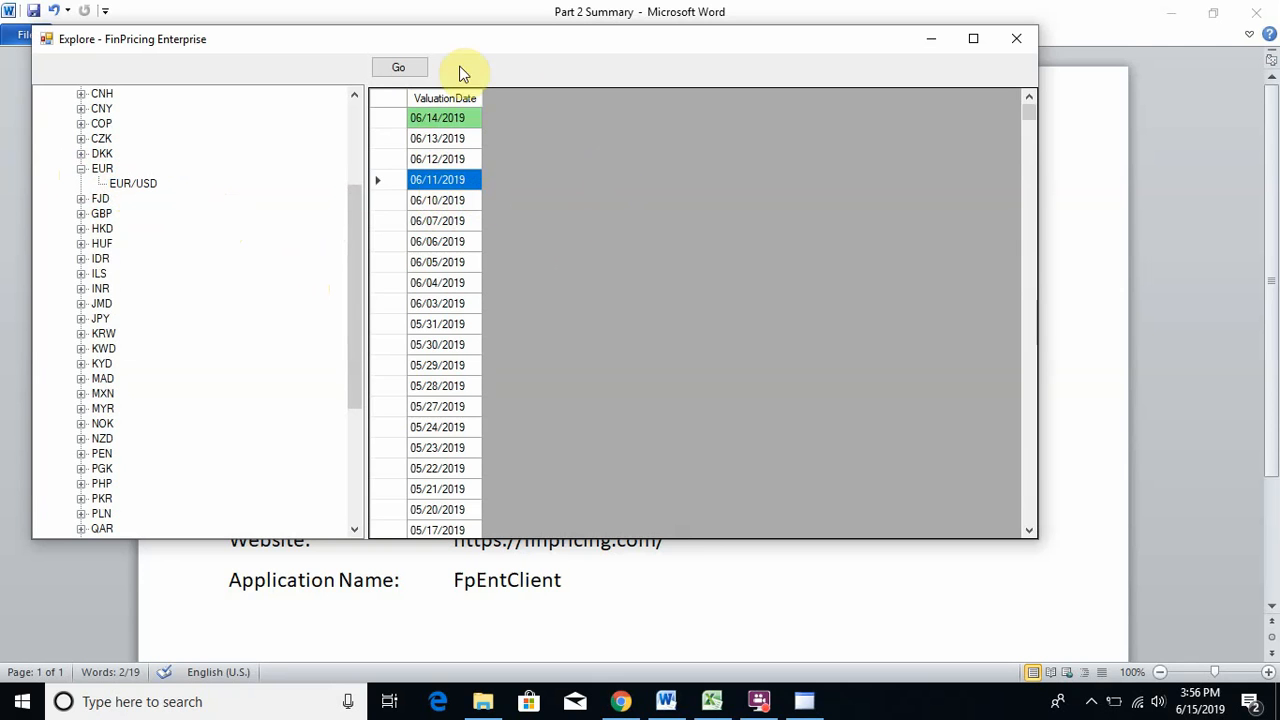
{"action": "left_click", "coordinate": [410, 70]}
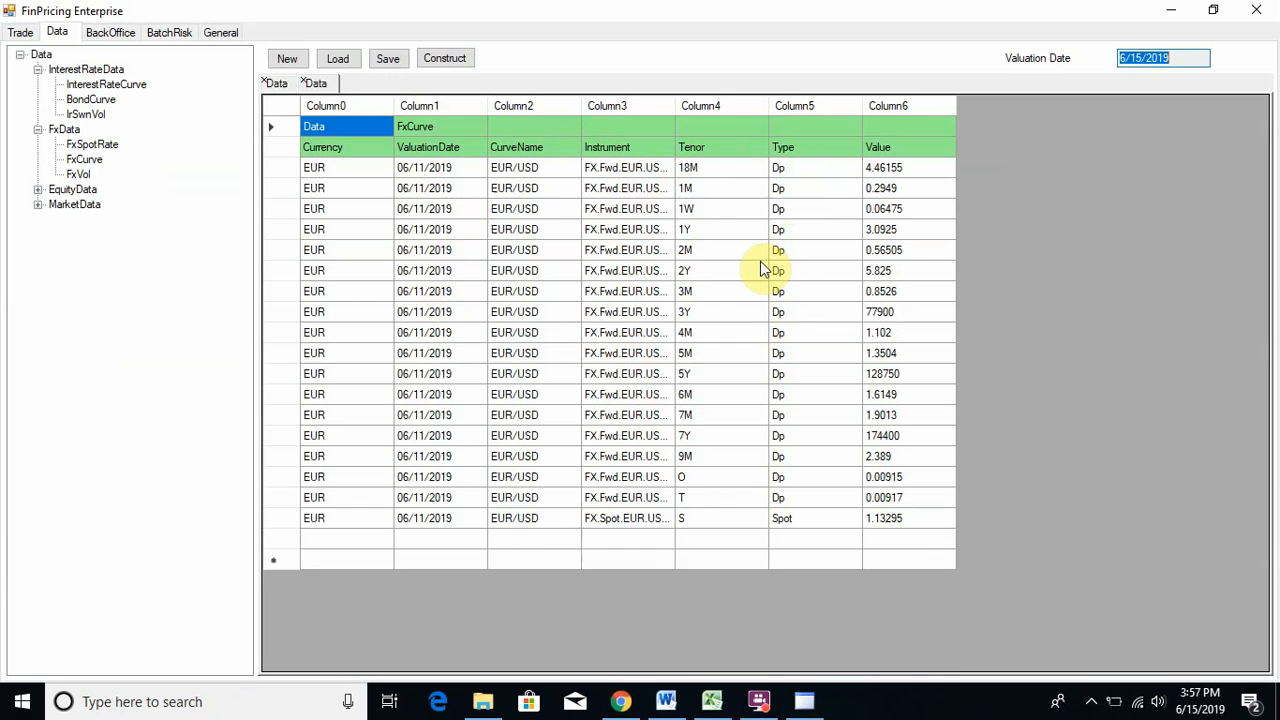
- Select the Spot row's S tenor cell, then choose EqDividend under EquityData for loading
{"action": "left_click", "coordinate": [685, 518]}
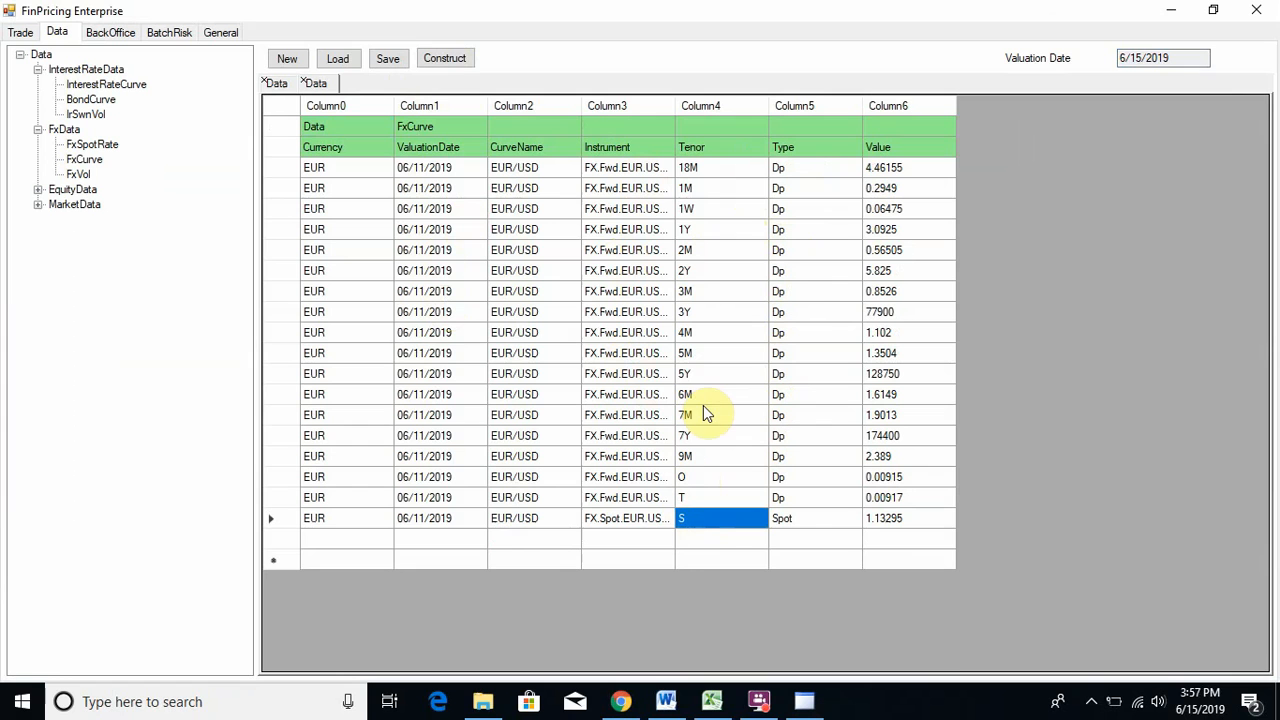
{"action": "left_click", "coordinate": [37, 190]}
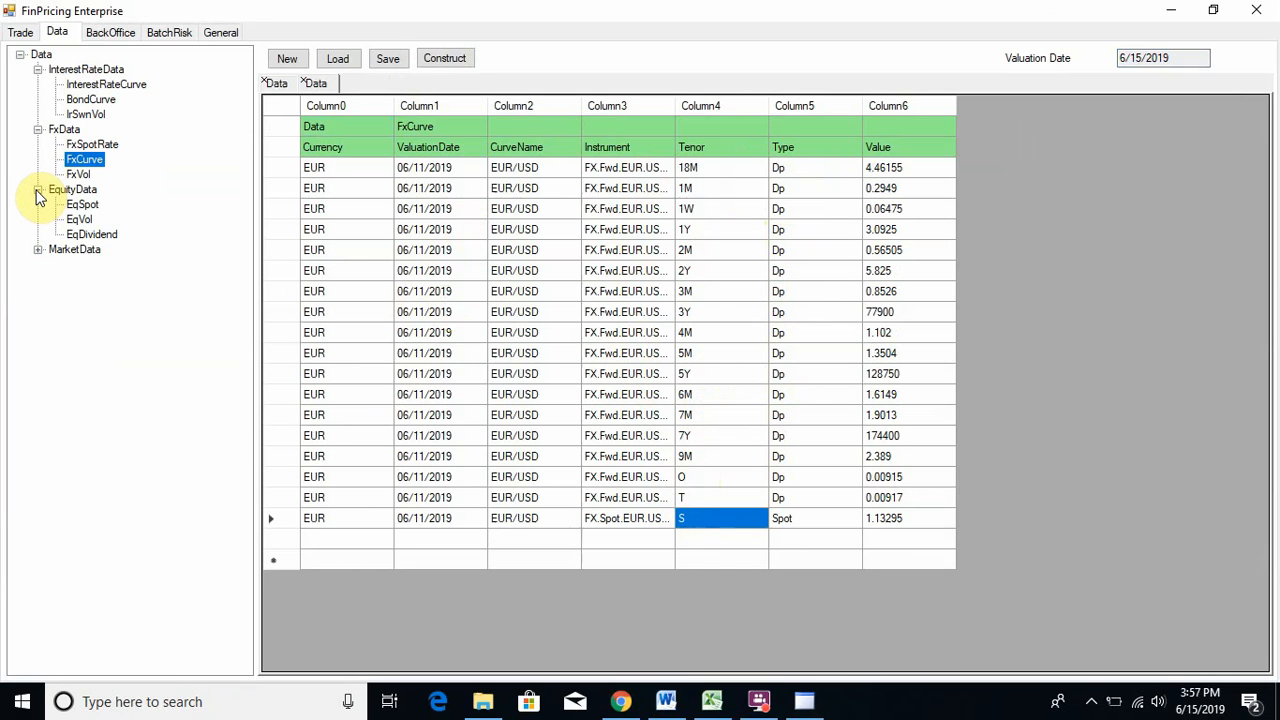
{"action": "left_click", "coordinate": [88, 235]}
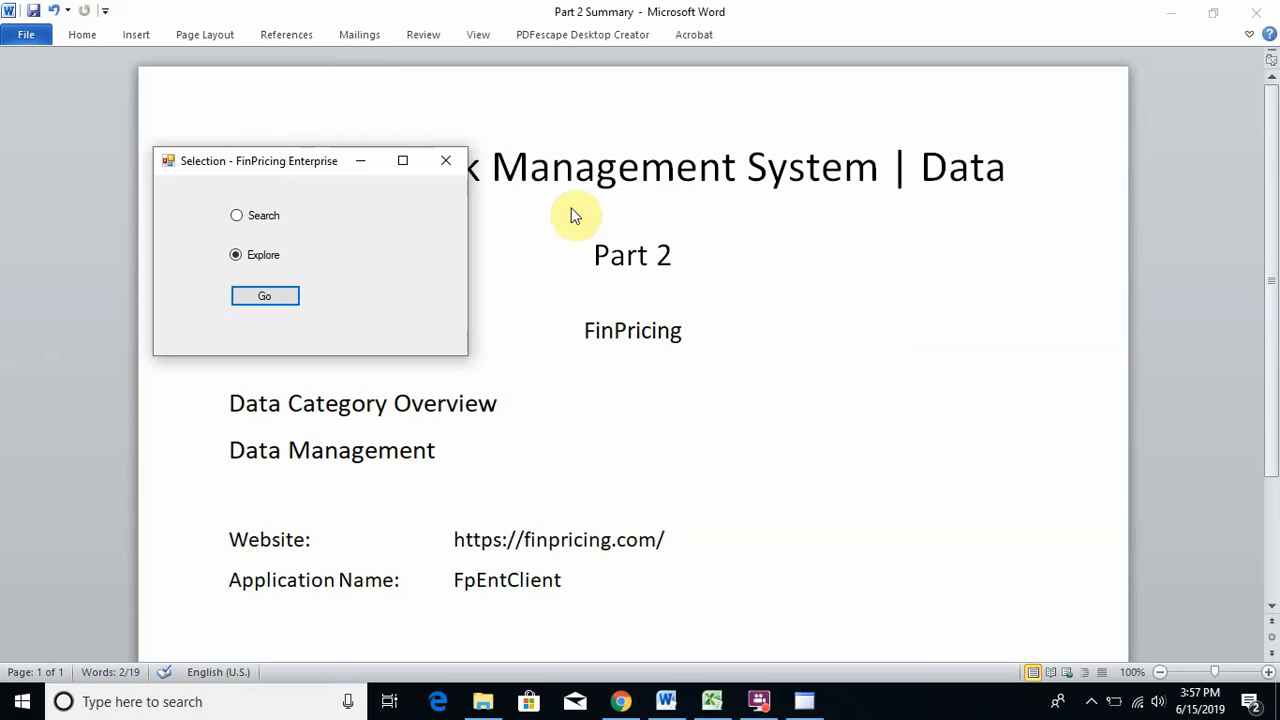
- View ticker A's dividend schedule under EquityData > Dividend, close it, and expand MarketData
{"action": "left_click", "coordinate": [265, 296]}
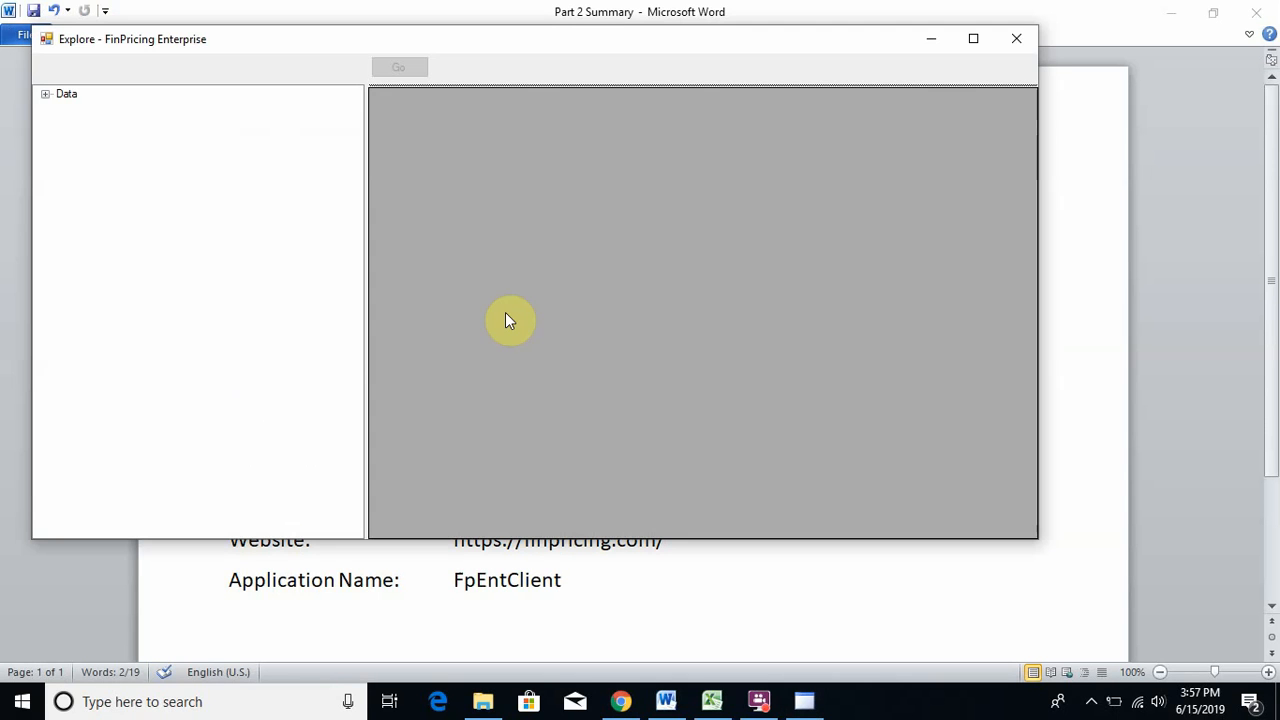
{"action": "left_click", "coordinate": [45, 94]}
{"action": "left_click", "coordinate": [62, 109]}
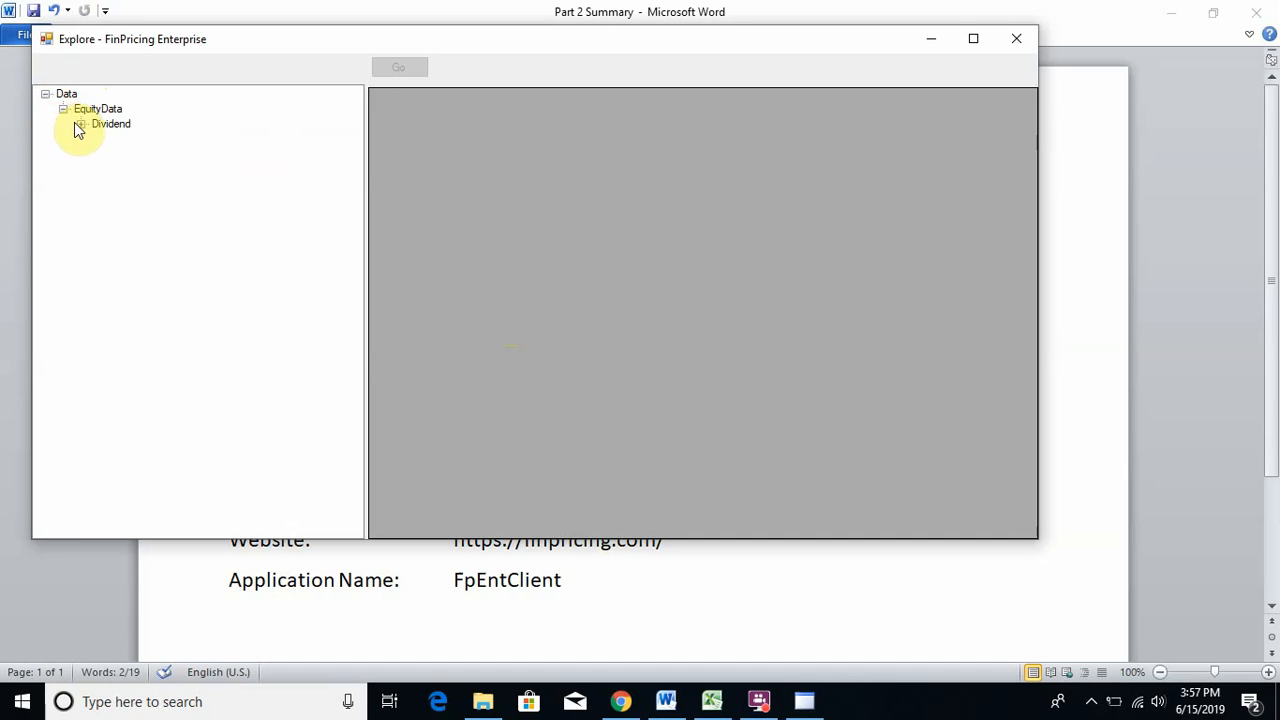
{"action": "left_click", "coordinate": [80, 124]}
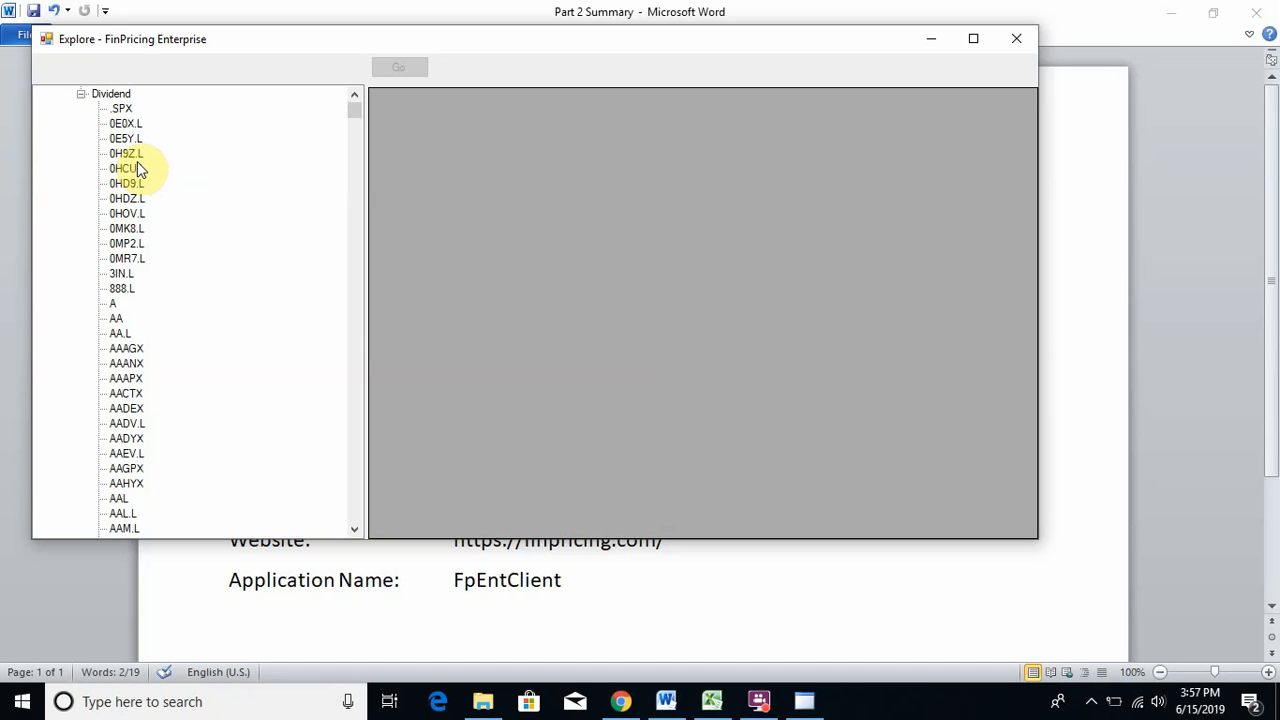
{"action": "left_click", "coordinate": [112, 305]}
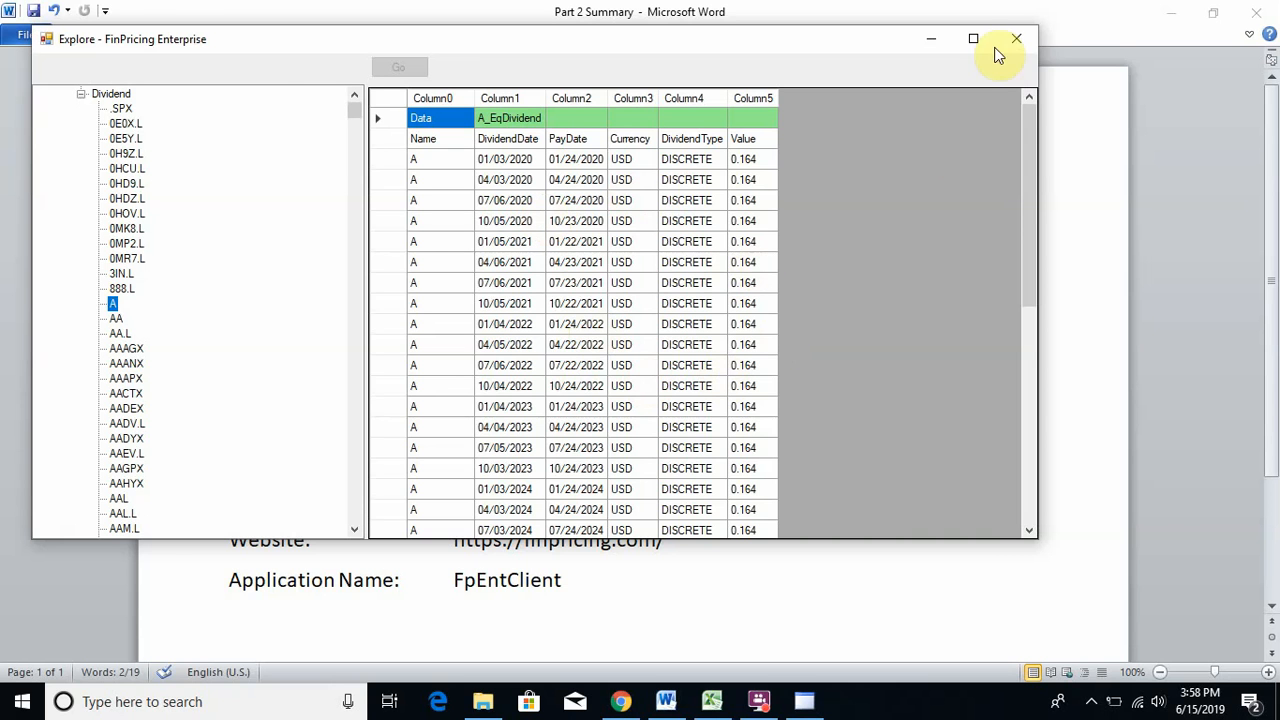
{"action": "left_click", "coordinate": [1018, 39]}
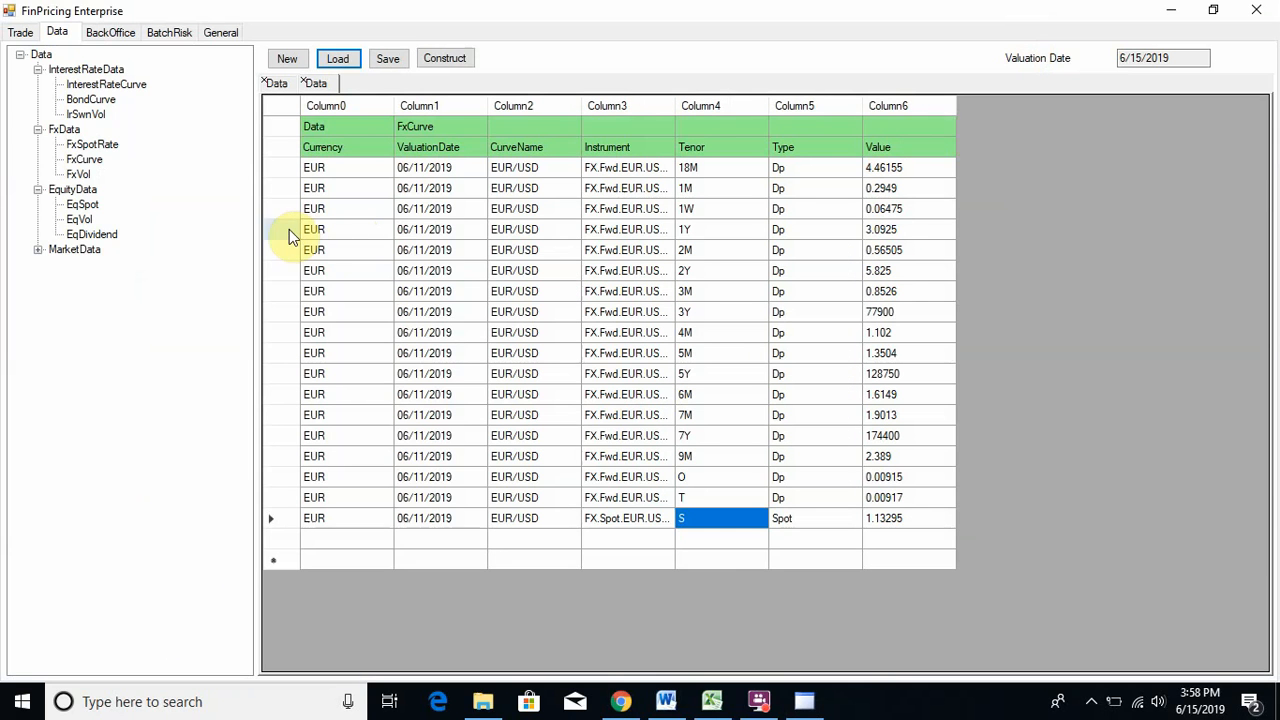
{"action": "left_click", "coordinate": [37, 251]}
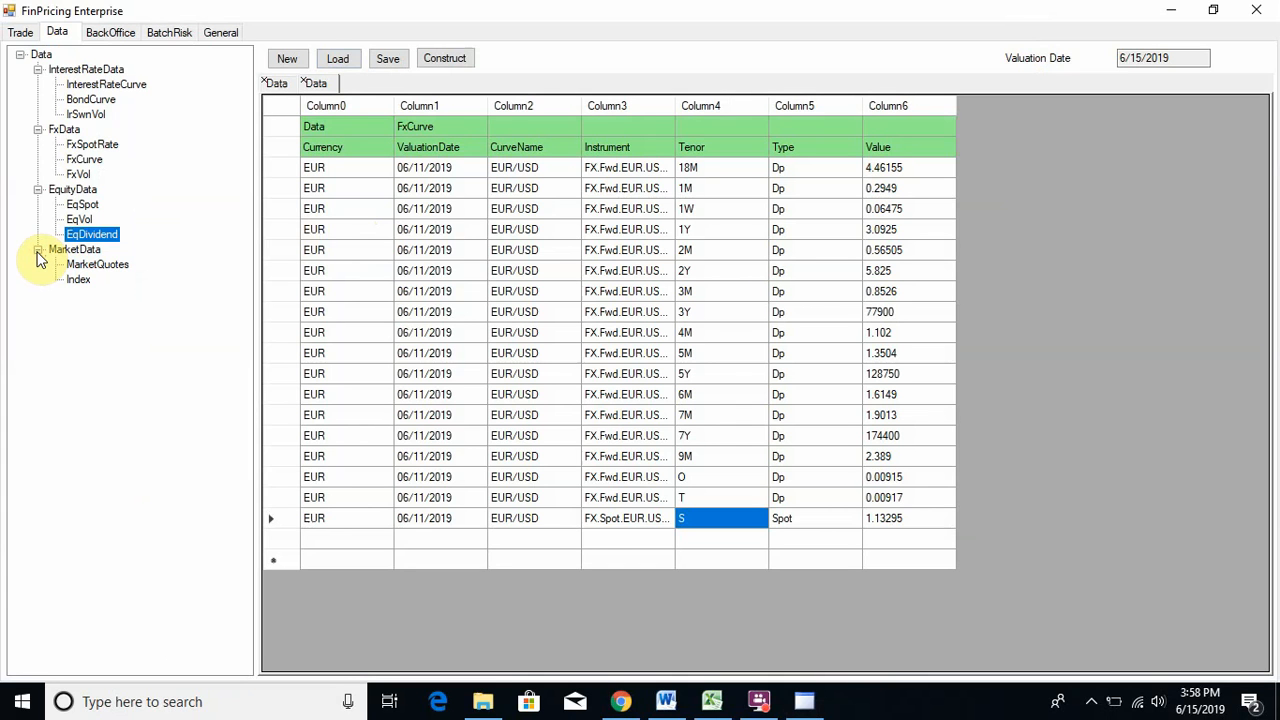
{"action": "left_click", "coordinate": [90, 264]}
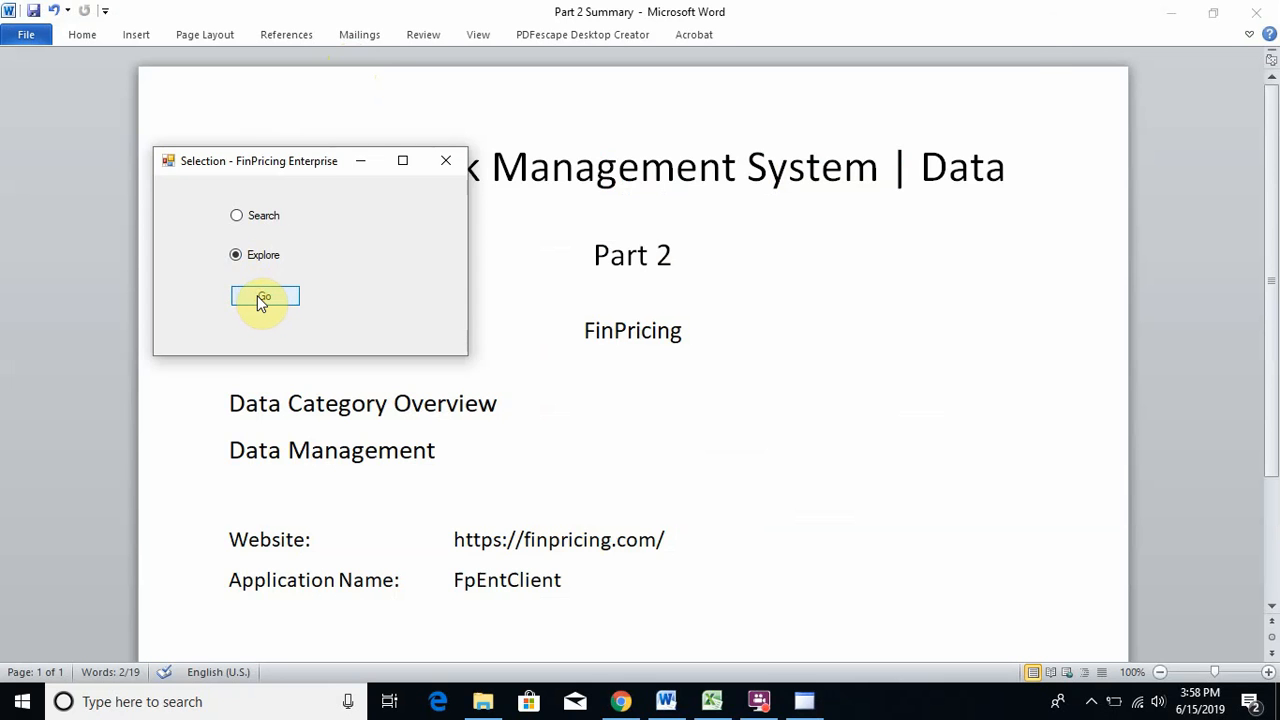
{"action": "left_click", "coordinate": [262, 297]}
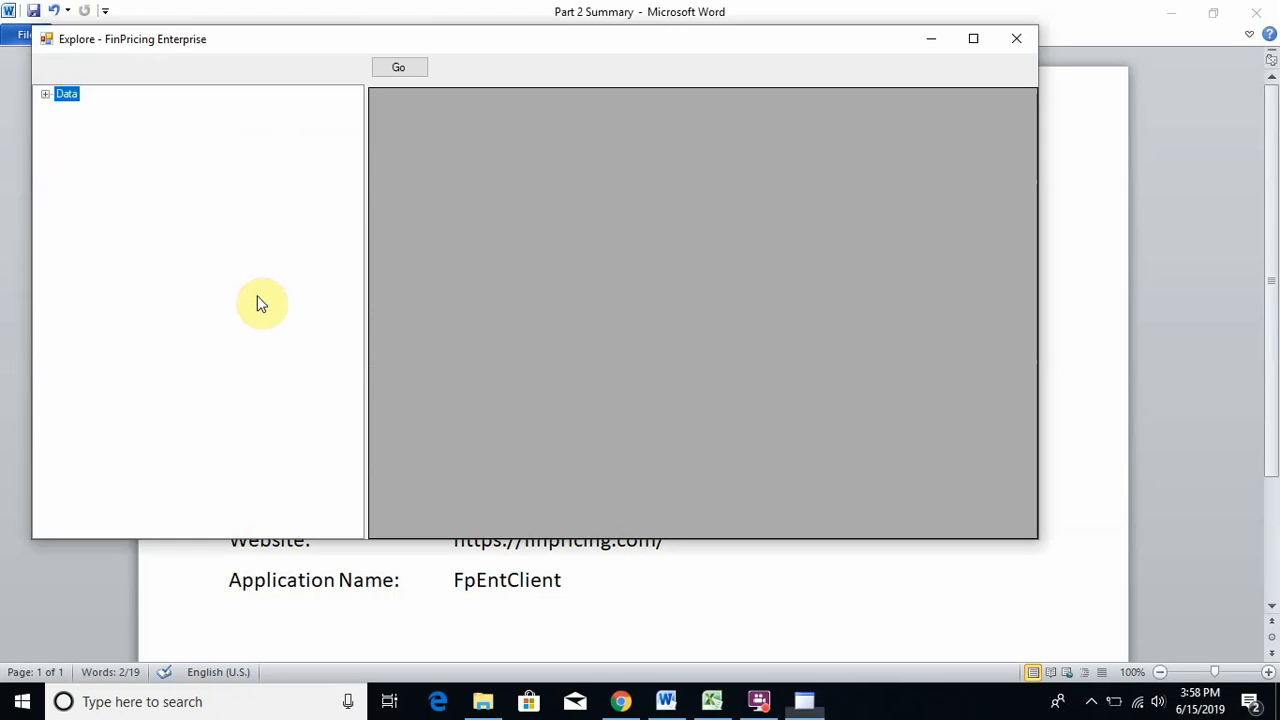
{"action": "left_click", "coordinate": [45, 94]}
{"action": "left_click", "coordinate": [63, 108]}
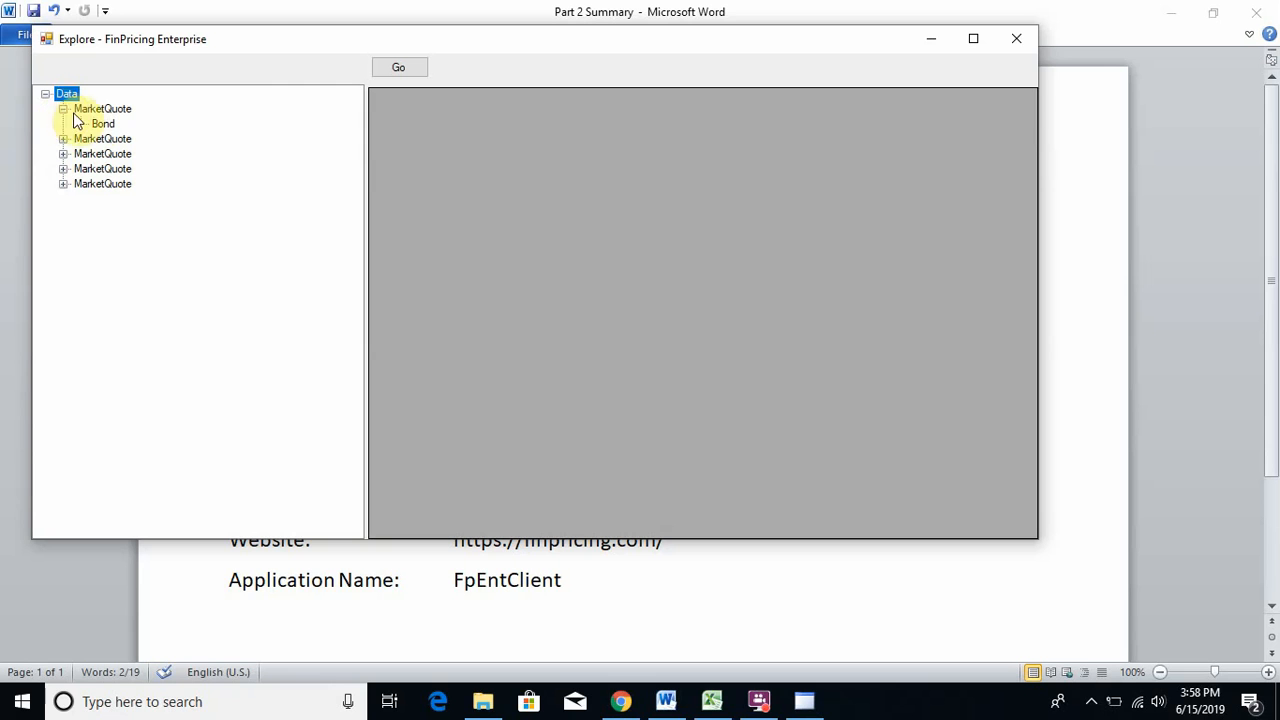
{"action": "left_click", "coordinate": [63, 138]}
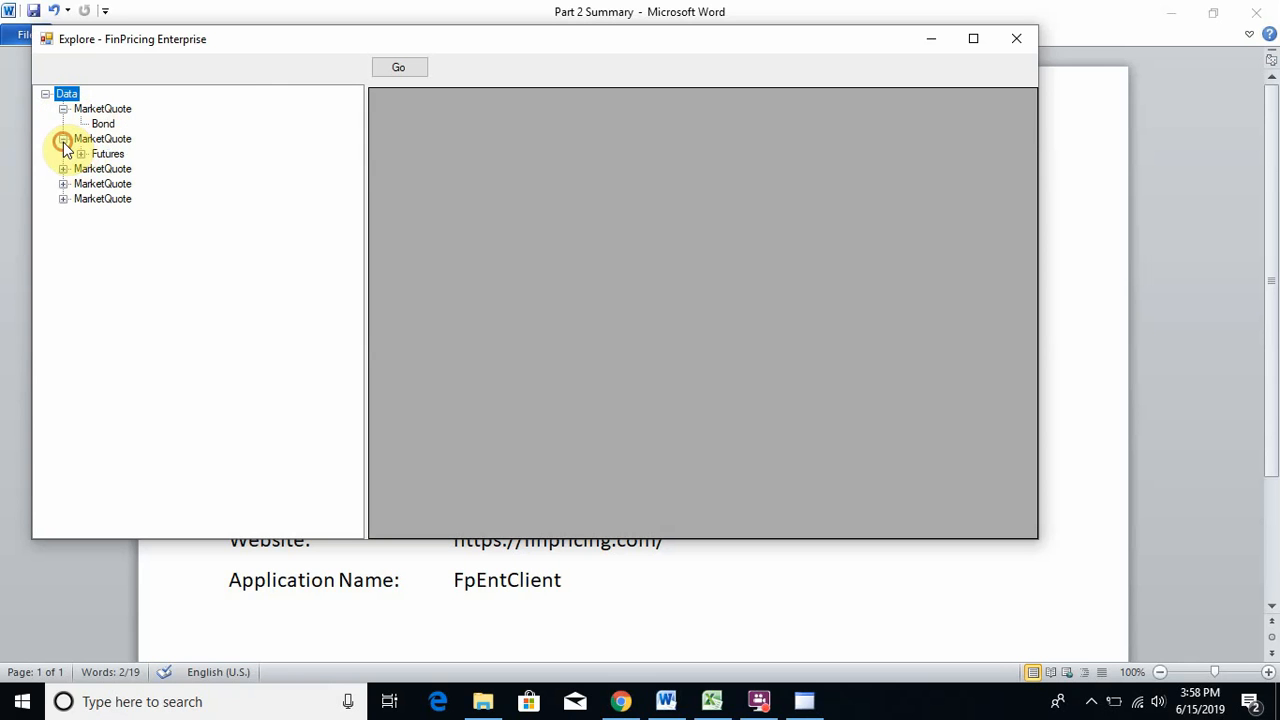
{"action": "left_click", "coordinate": [64, 170]}
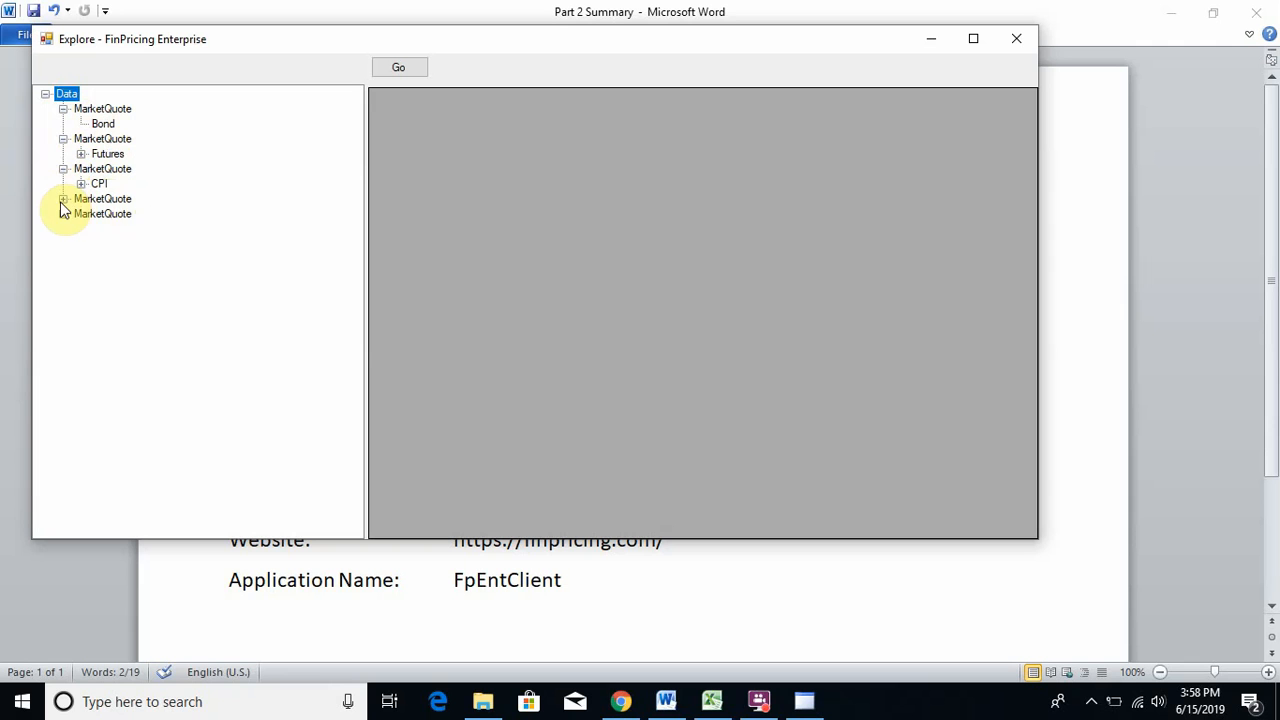
{"action": "left_click", "coordinate": [62, 199]}
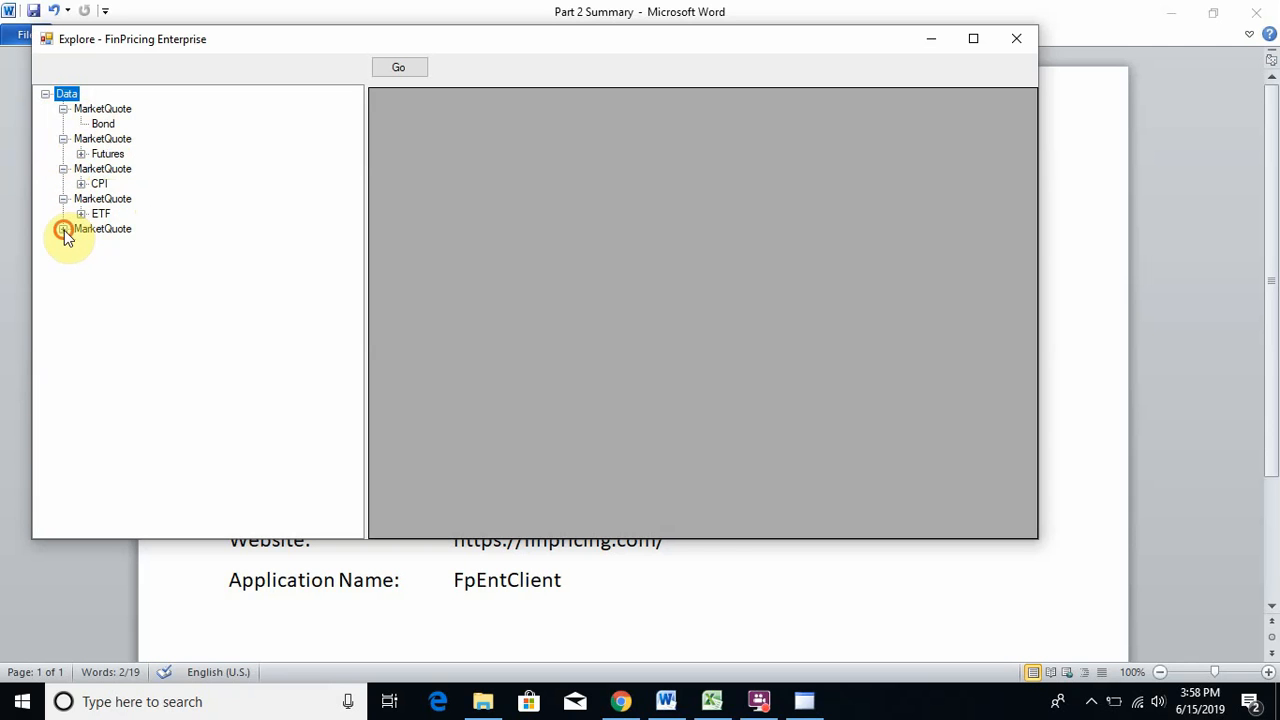
{"action": "left_click", "coordinate": [63, 229]}
{"action": "left_click", "coordinate": [1025, 48]}
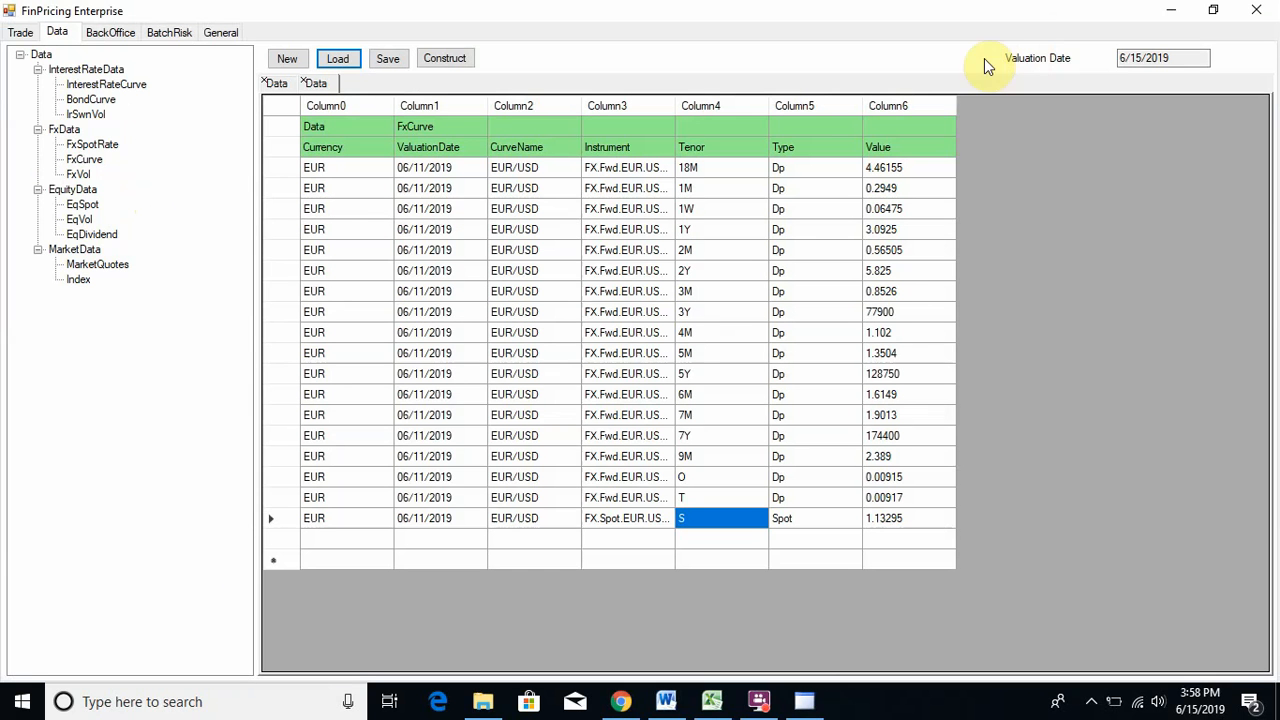
- Load the USD_3M curve for 06/14/2019 from InterestRateCurve > USD into a new tab
{"action": "left_click", "coordinate": [110, 86]}
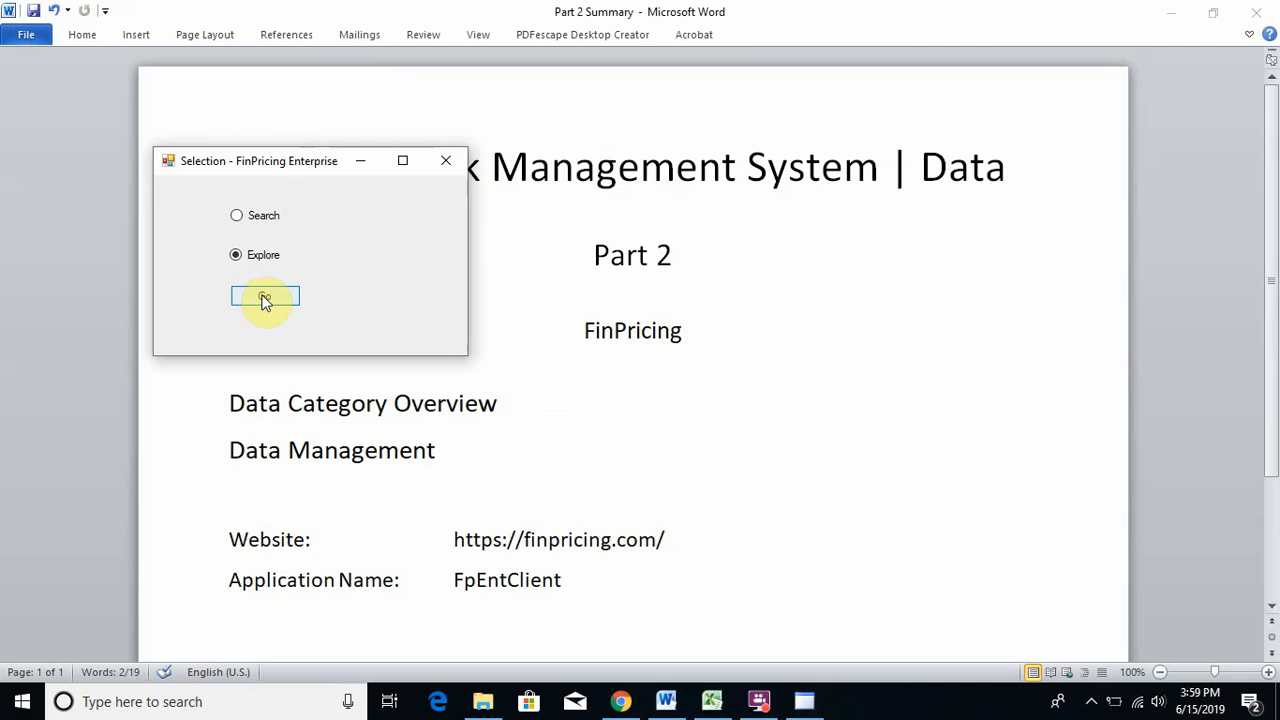
{"action": "left_click", "coordinate": [265, 300]}
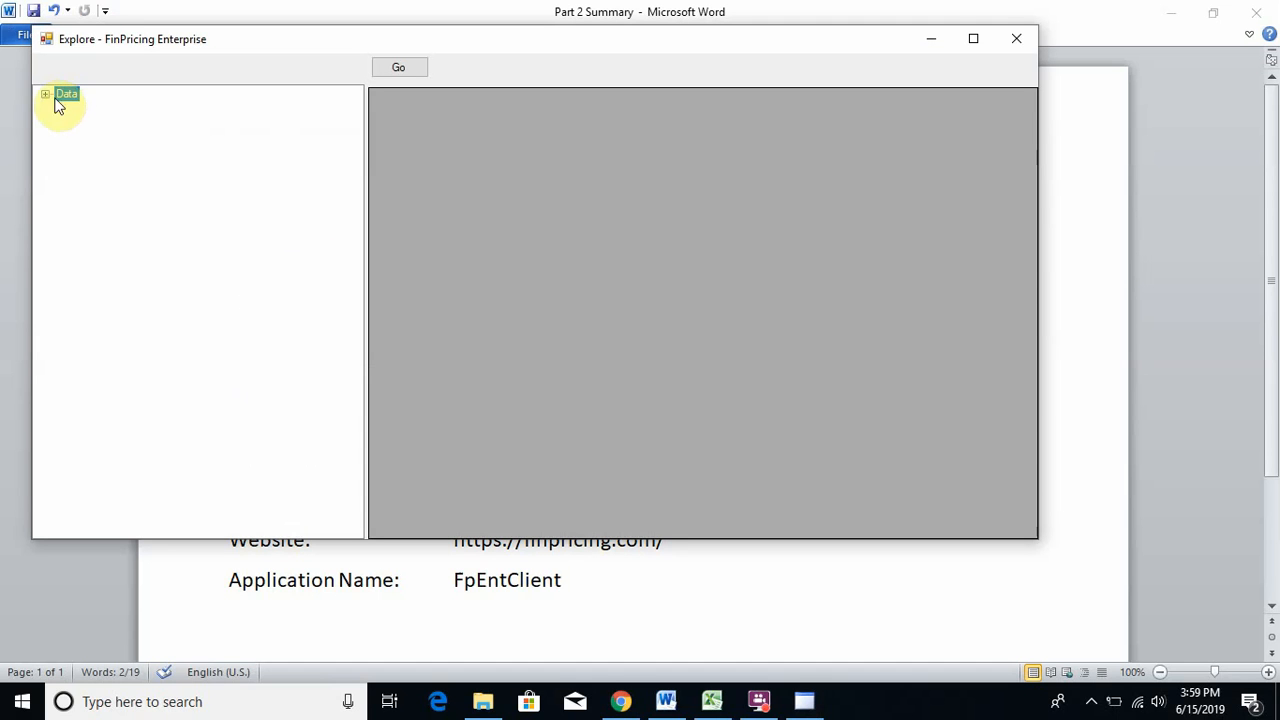
{"action": "left_click", "coordinate": [45, 94]}
{"action": "left_click", "coordinate": [63, 108]}
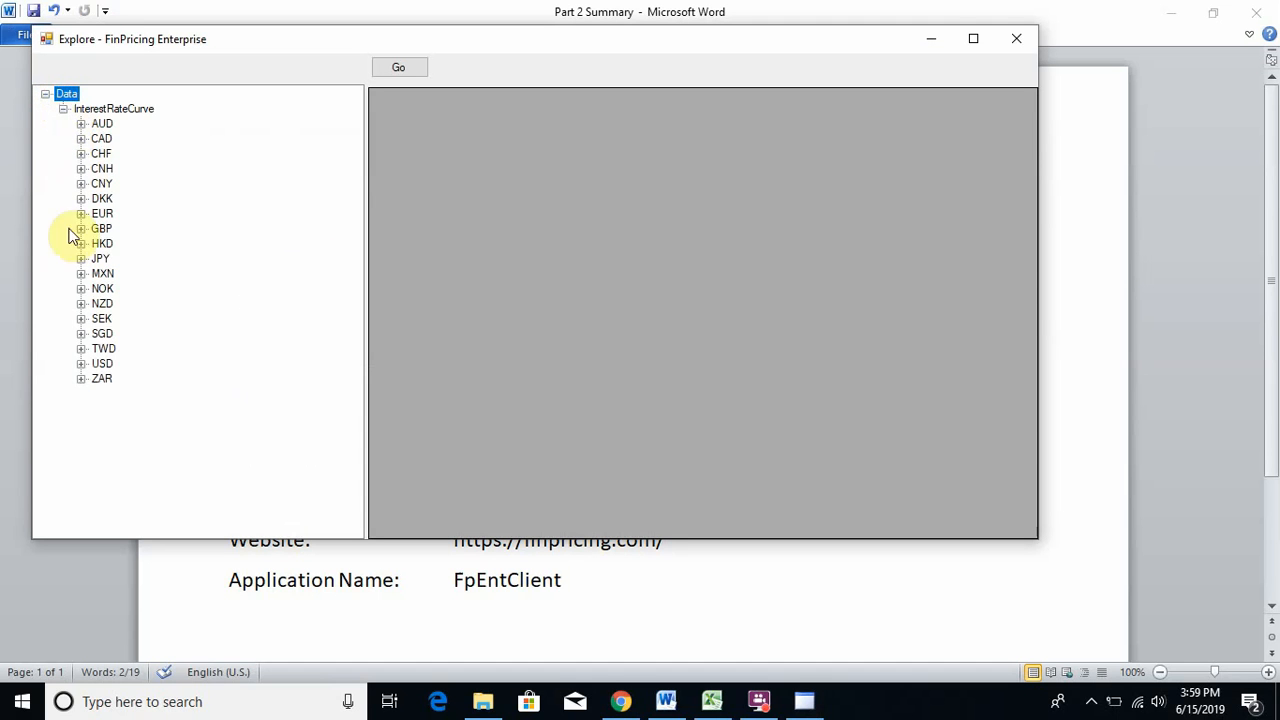
{"action": "left_click", "coordinate": [81, 364]}
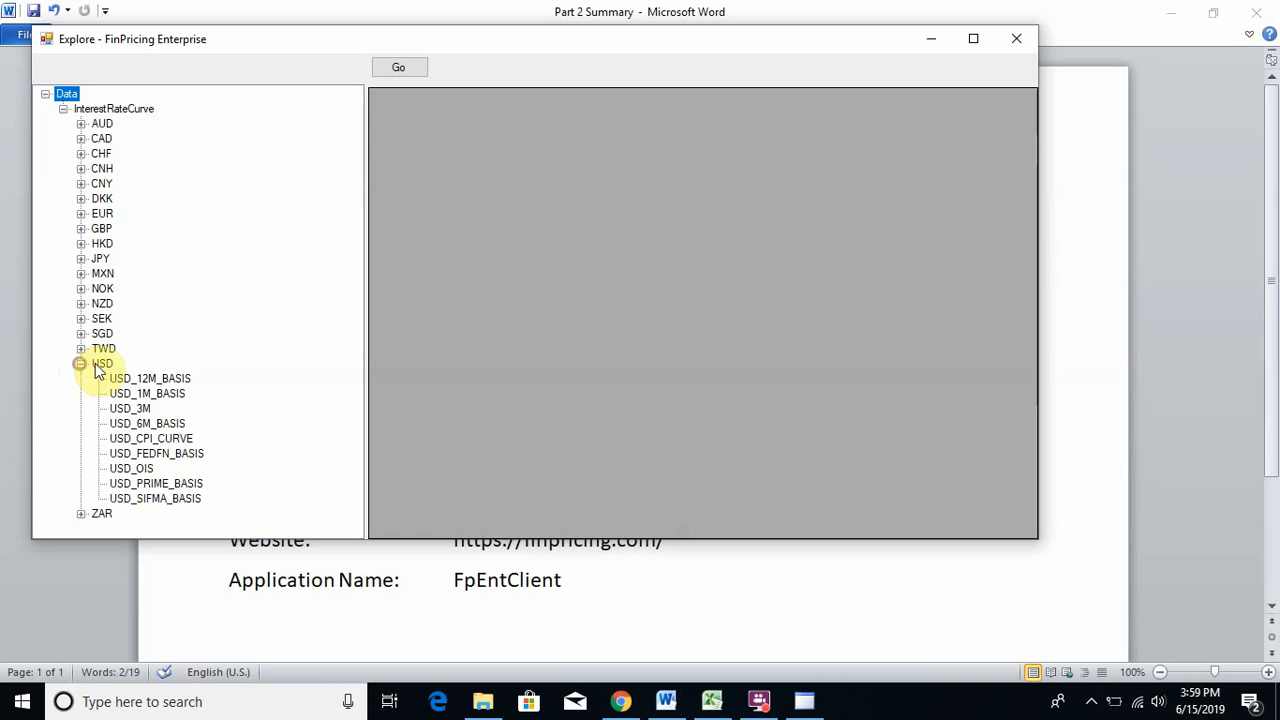
{"action": "left_click", "coordinate": [140, 410]}
{"action": "left_click", "coordinate": [424, 70]}
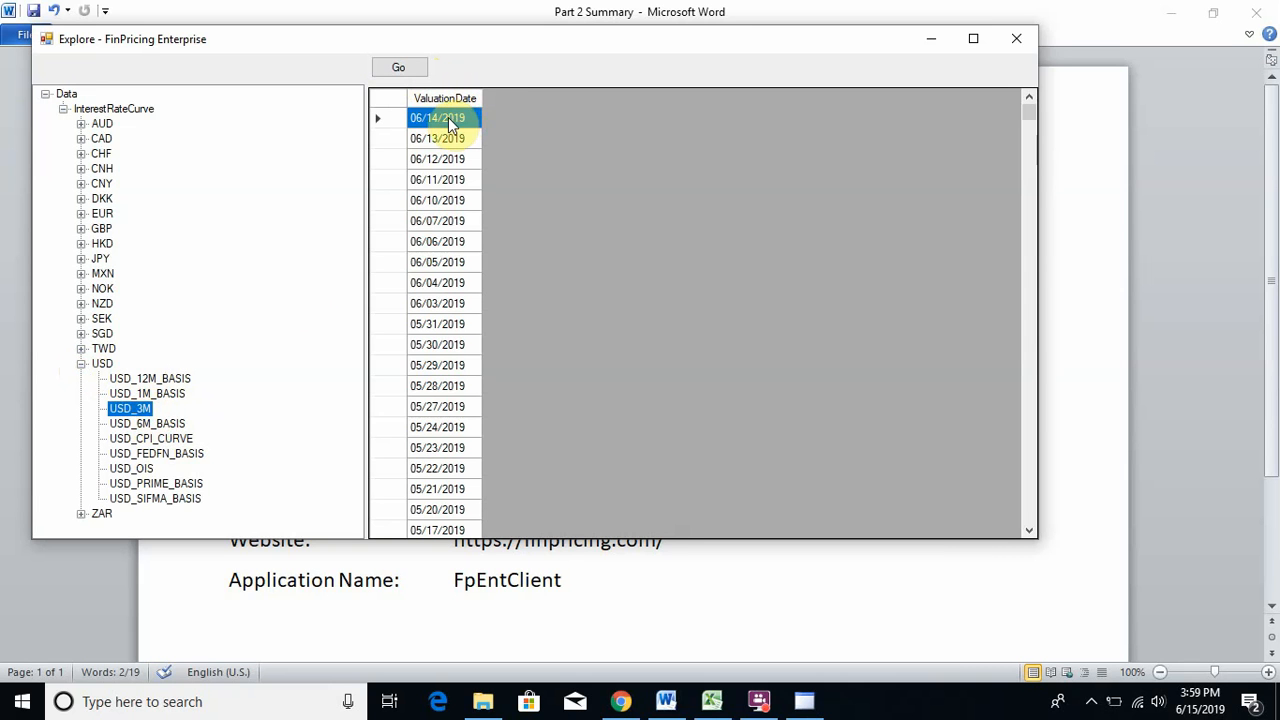
{"action": "left_click", "coordinate": [405, 68]}
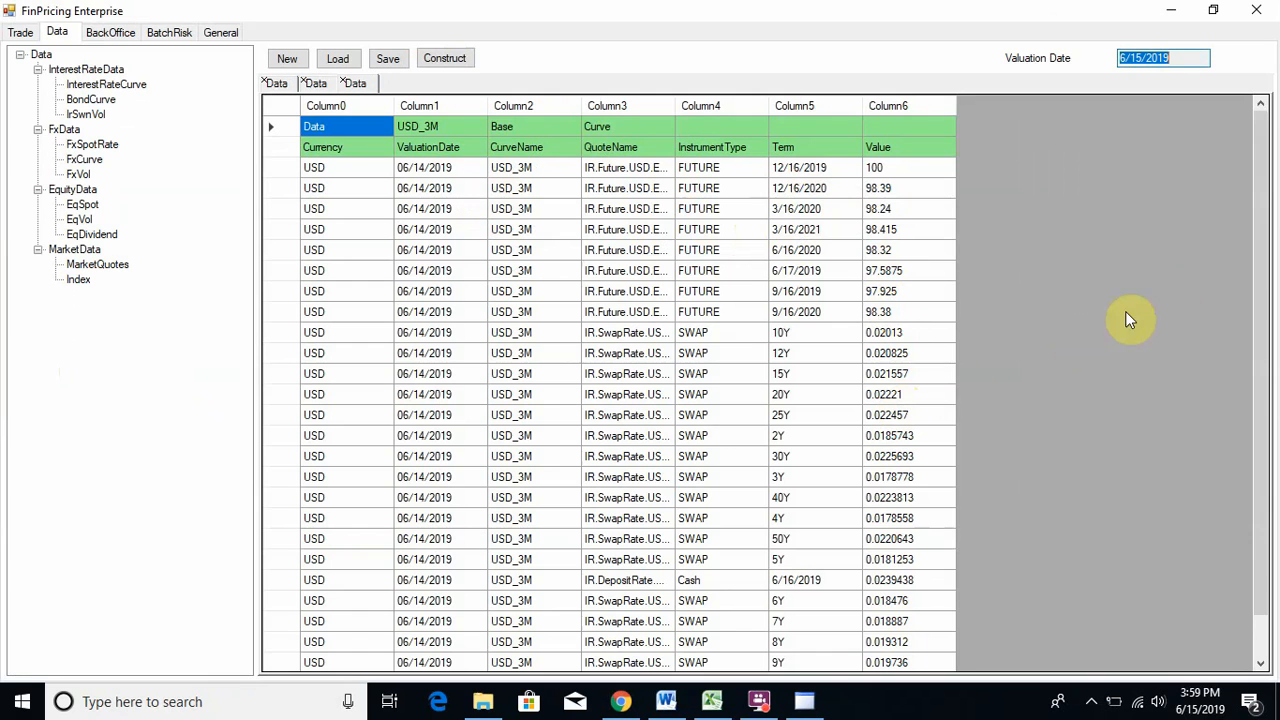
- Check the 10Y swap value 0.02013, copy the whole USD_3M grid, and switch to Excel
{"action": "left_click_drag", "start_coordinate": [1260, 271], "coordinate": [1275, 250]}
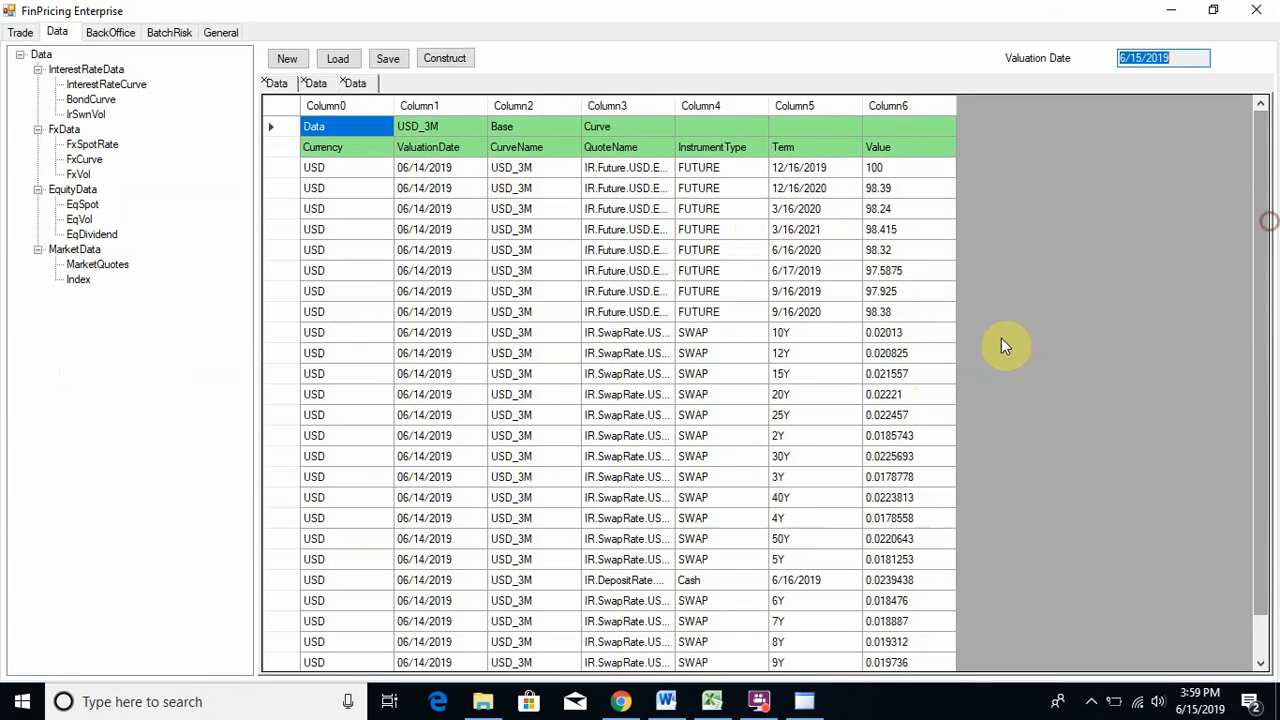
{"action": "left_click", "coordinate": [898, 334]}
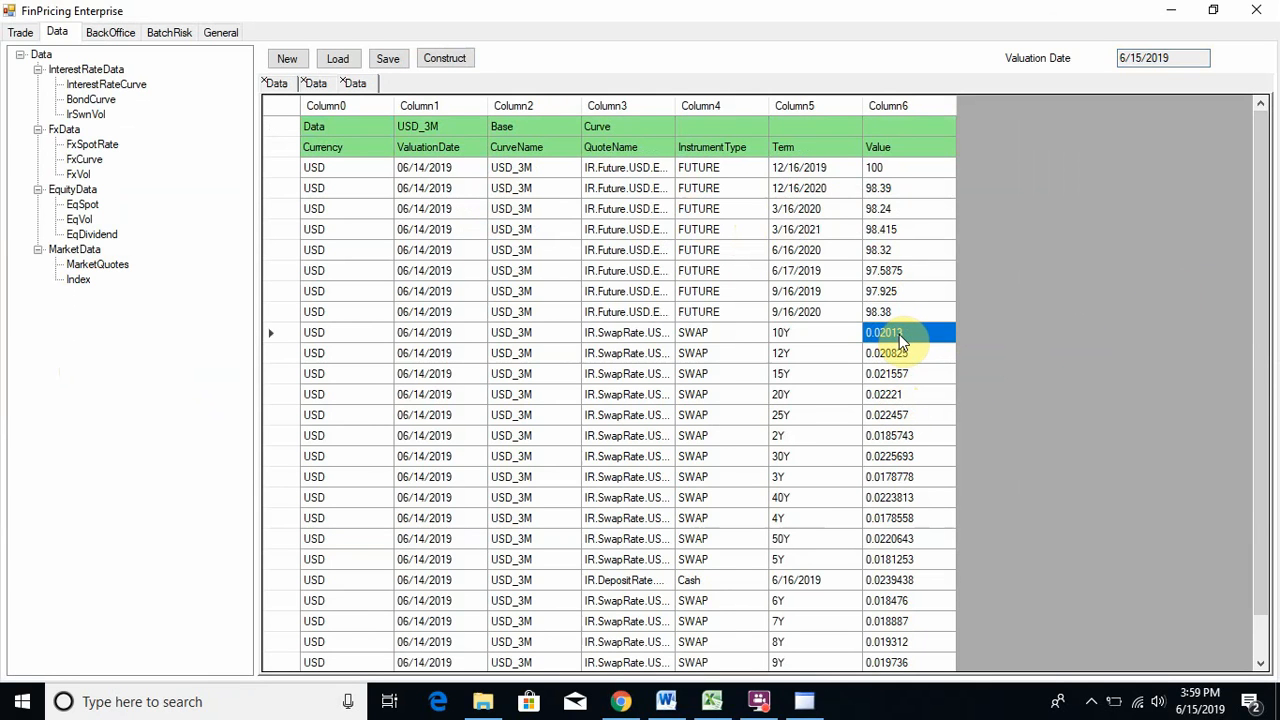
{"action": "left_click", "coordinate": [899, 334]}
{"action": "left_click", "coordinate": [318, 124]}
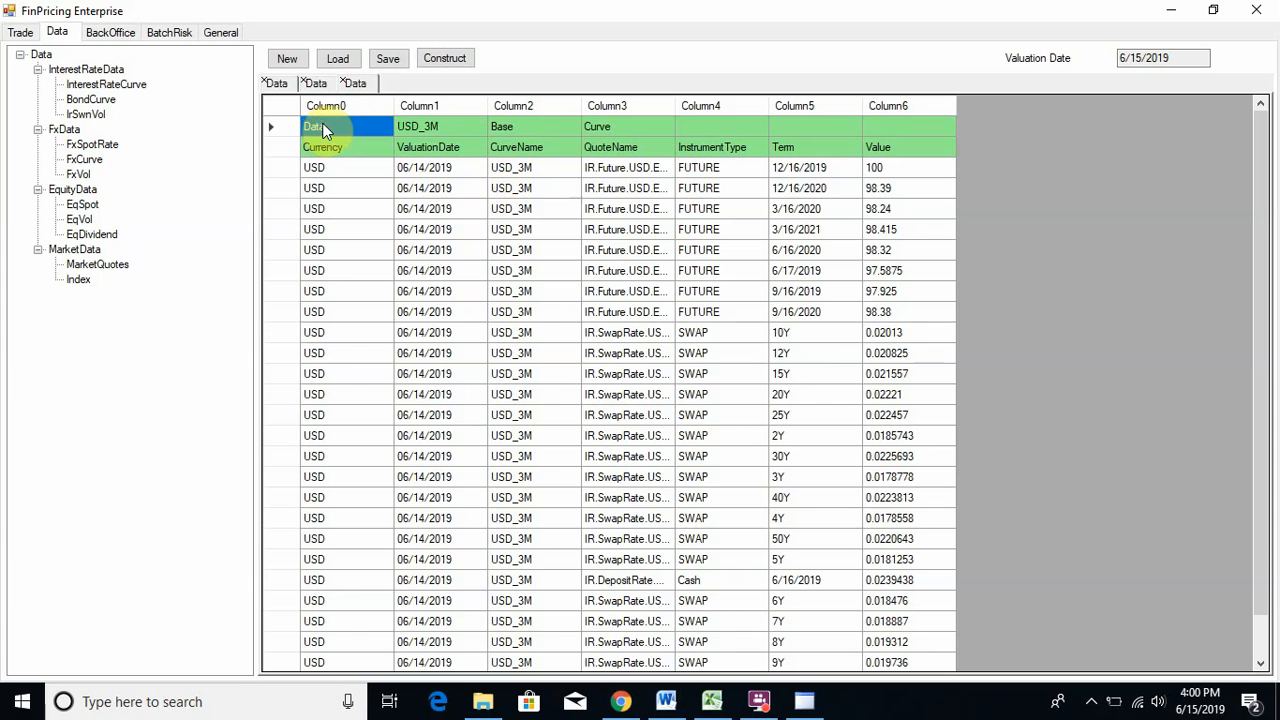
{"action": "key", "text": "ctrl+a"}
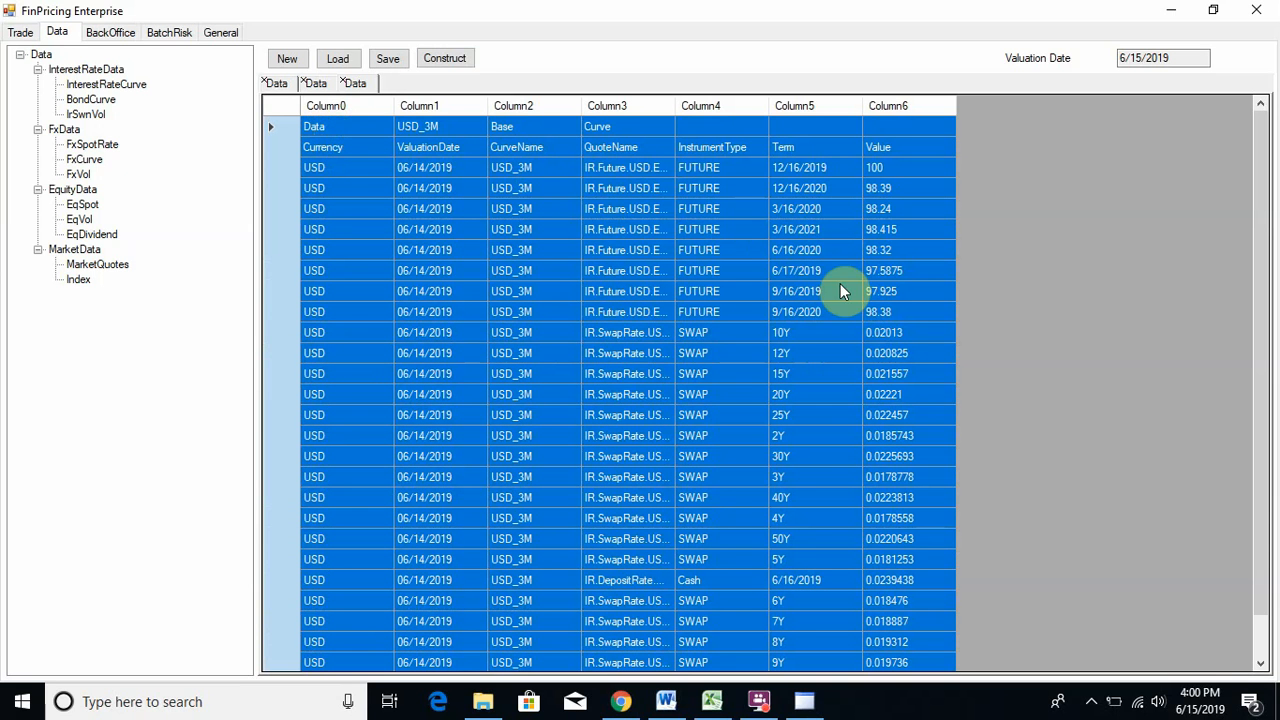
{"action": "left_click", "coordinate": [712, 701]}
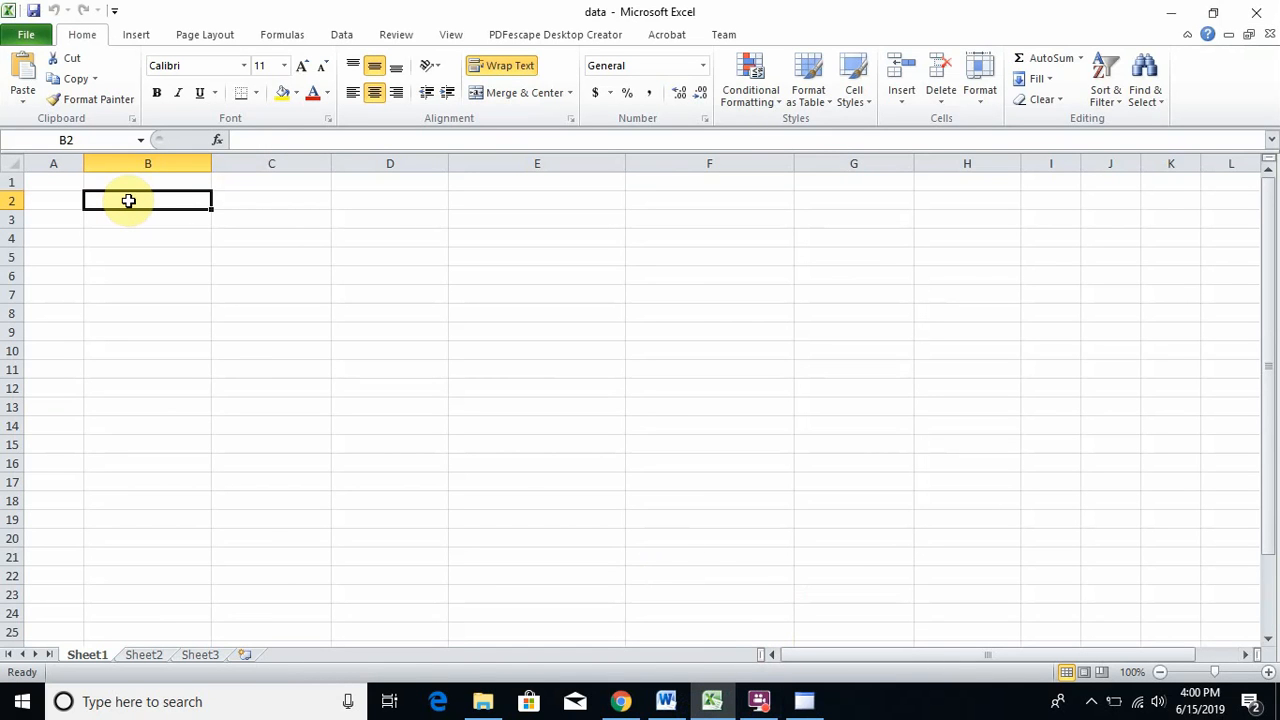
- Paste the curve grid into Excel at B2 and change the first futures price in I4 to 98
{"action": "key", "text": "ctrl+v"}
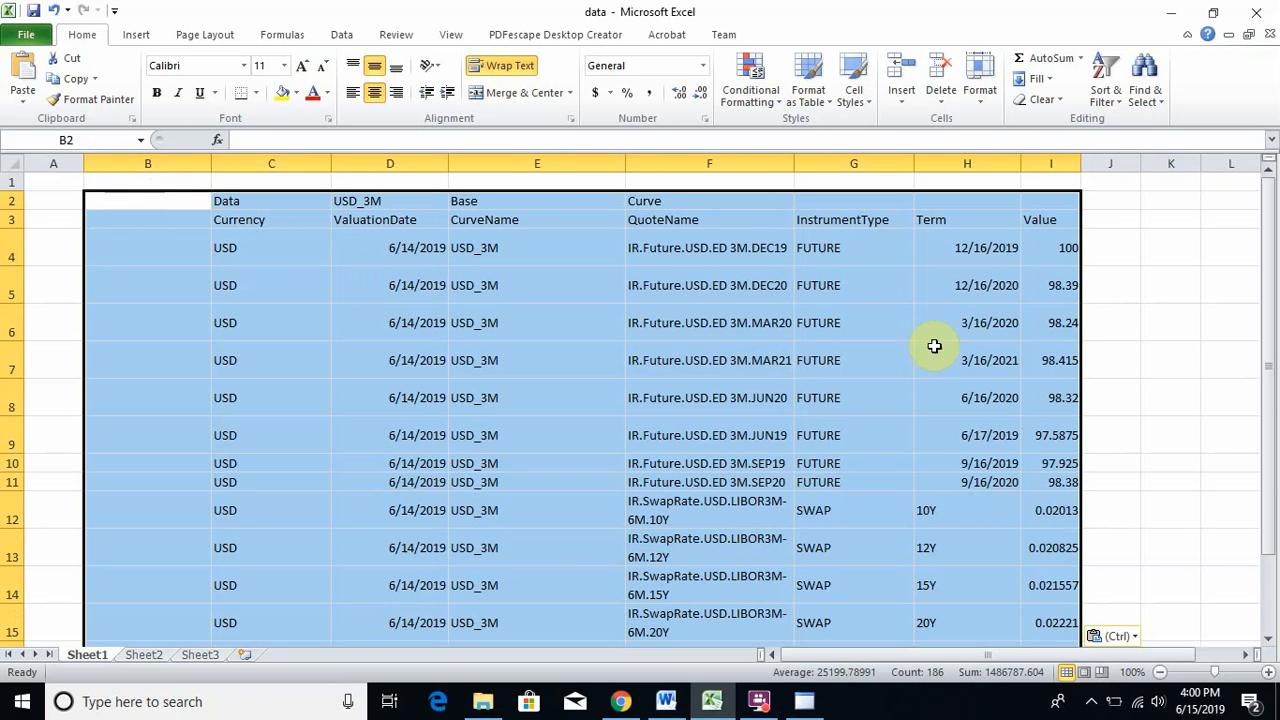
{"action": "key", "text": "alt+Tab"}
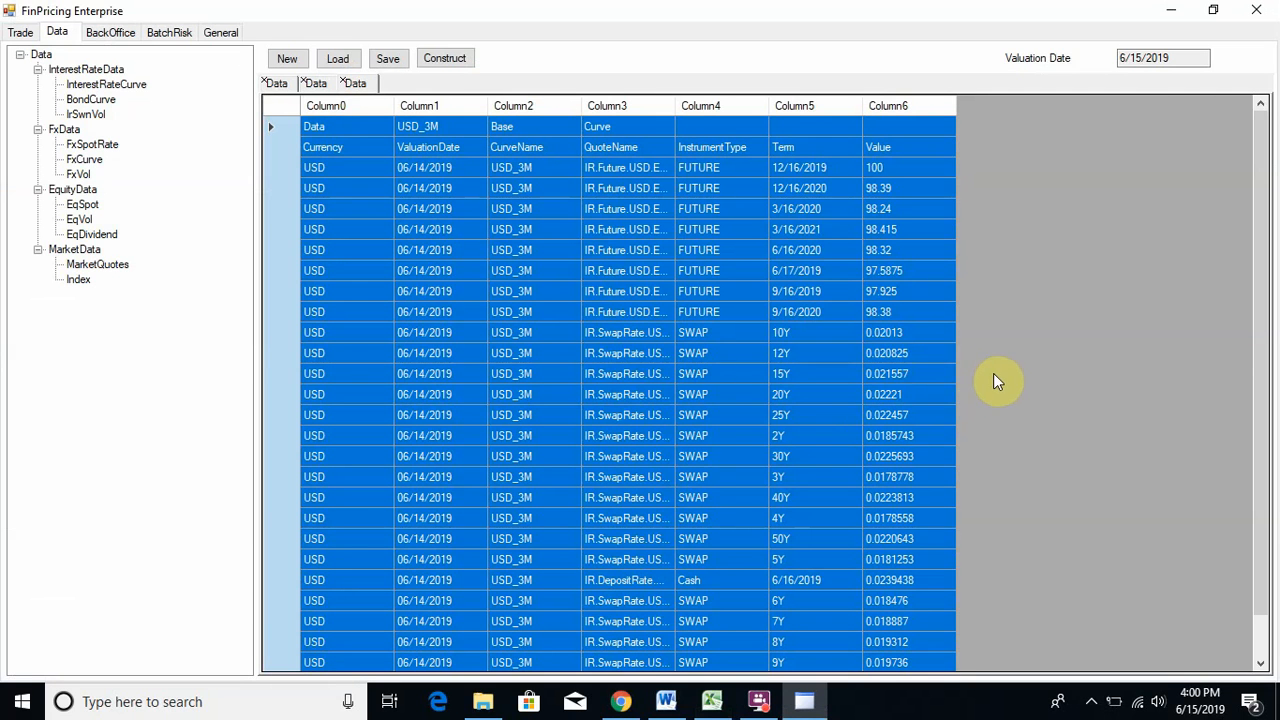
{"action": "key", "text": "alt+Tab"}
{"action": "left_click", "coordinate": [1068, 249]}
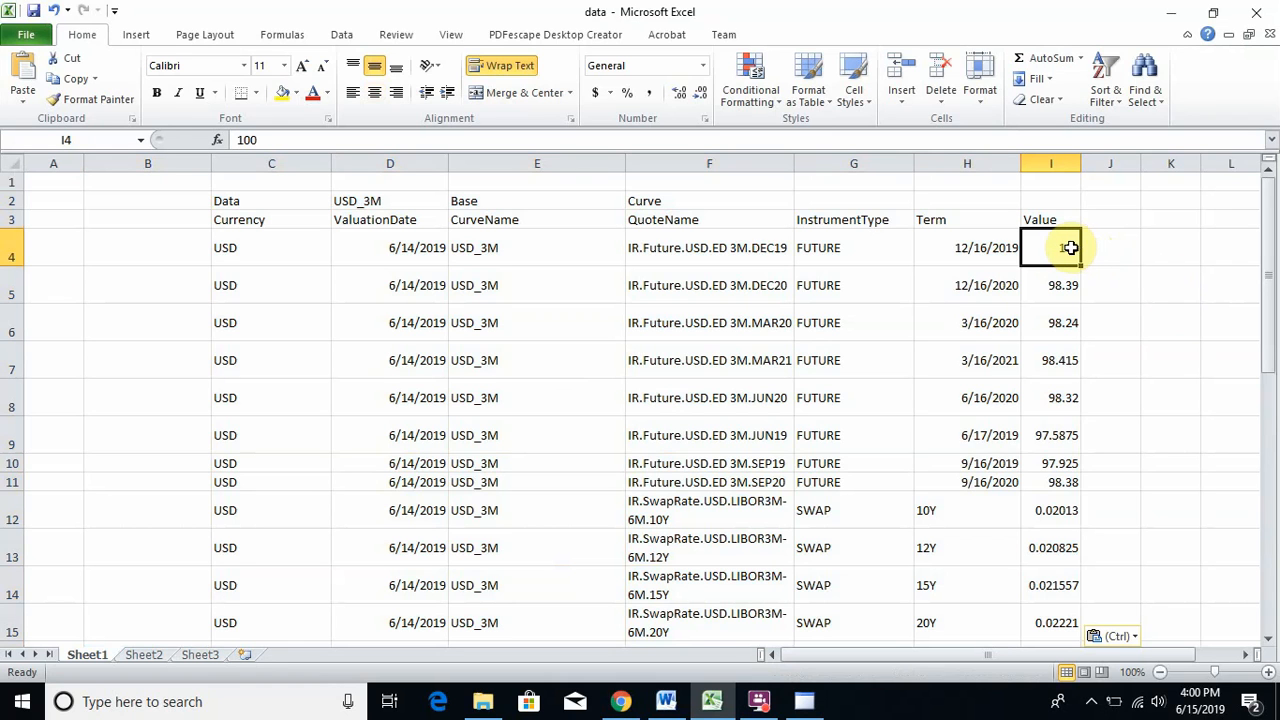
{"action": "type", "text": "98"}
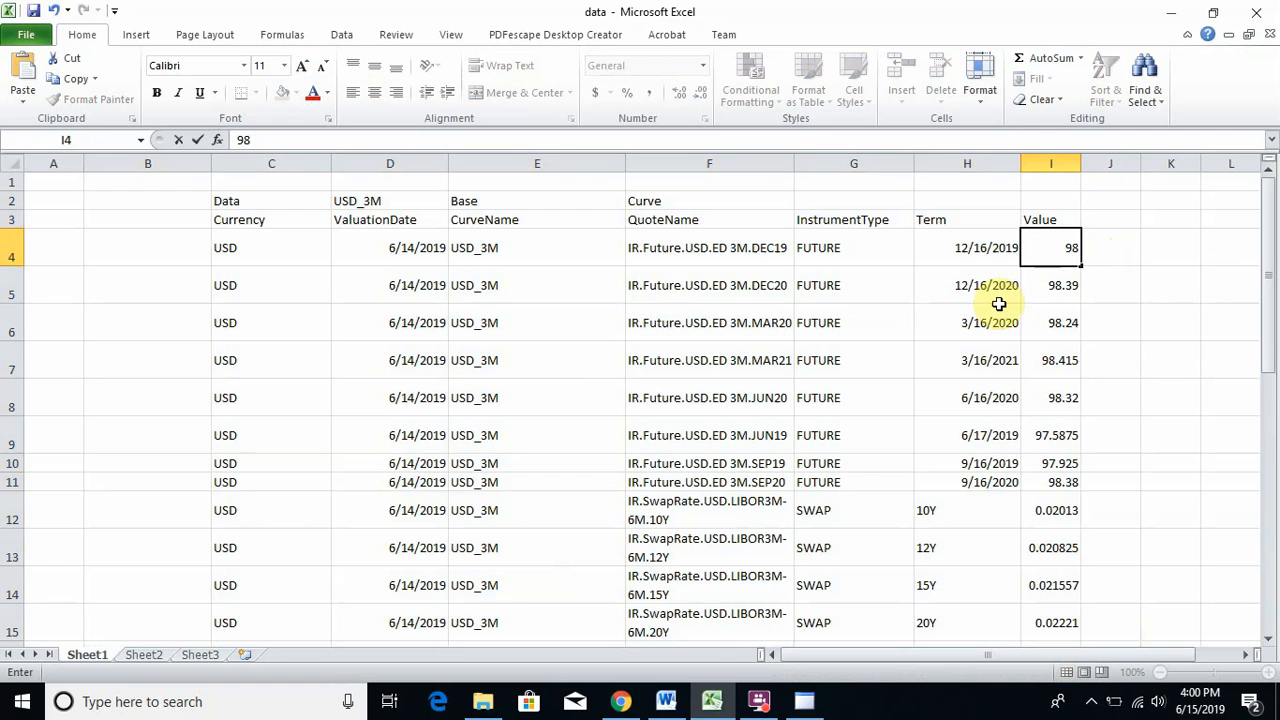
{"action": "left_click", "coordinate": [1042, 240]}
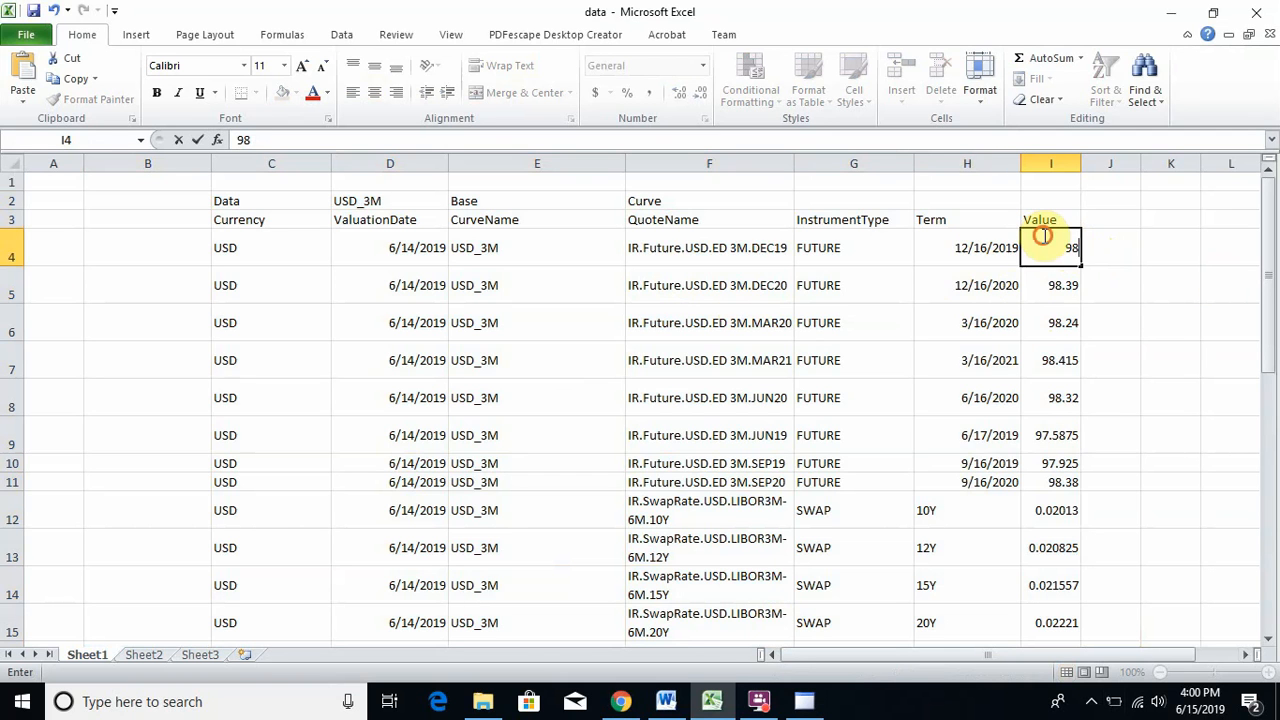
{"action": "left_click", "coordinate": [226, 200]}
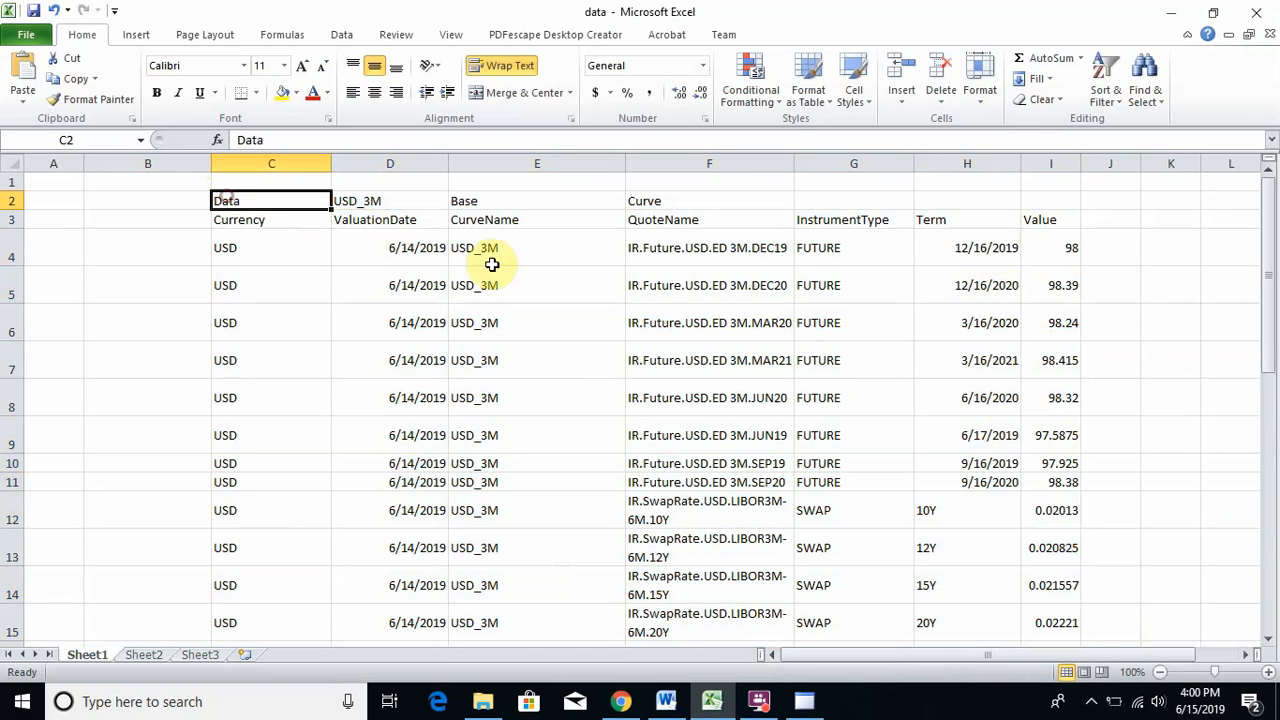
- Copy the C2:I28 curve table and return to FinPricing
{"action": "scroll", "coordinate": [1123, 443], "scroll_direction": "down", "scroll_amount": 11}
{"action": "scroll", "coordinate": [1151, 461], "scroll_direction": "up", "scroll_amount": 3}
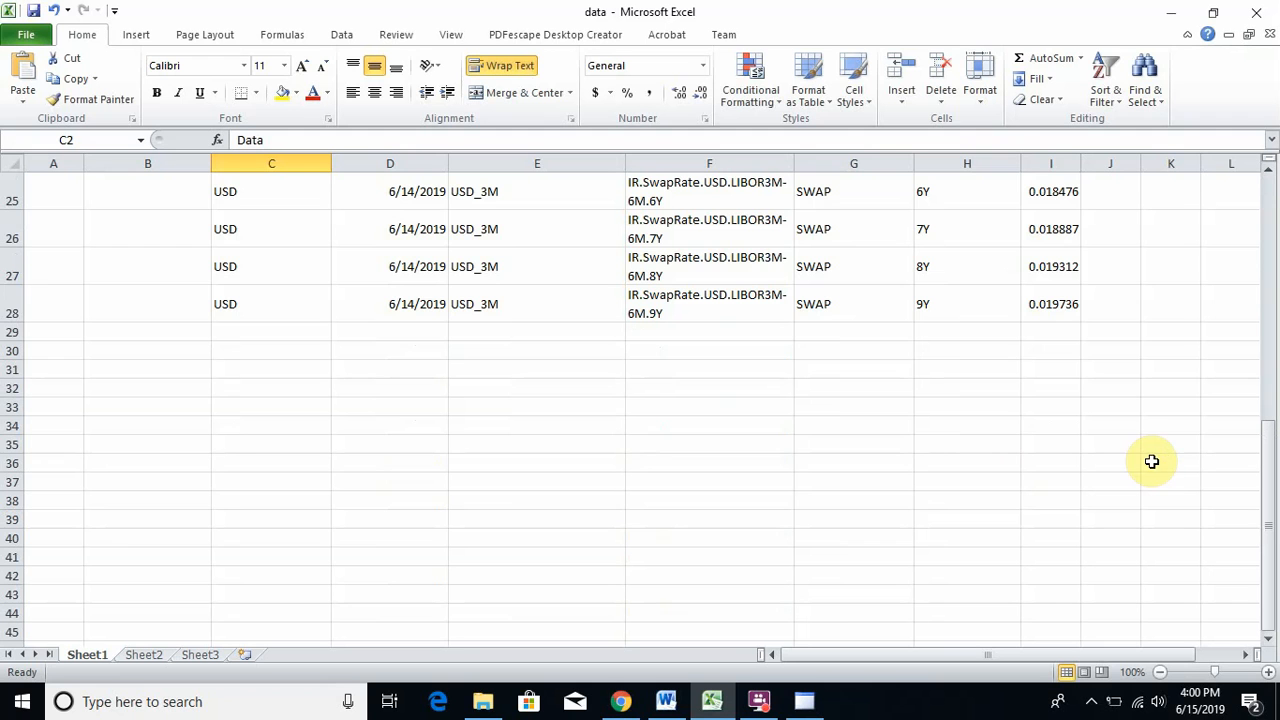
{"action": "left_click", "coordinate": [1063, 305], "text": "shift"}
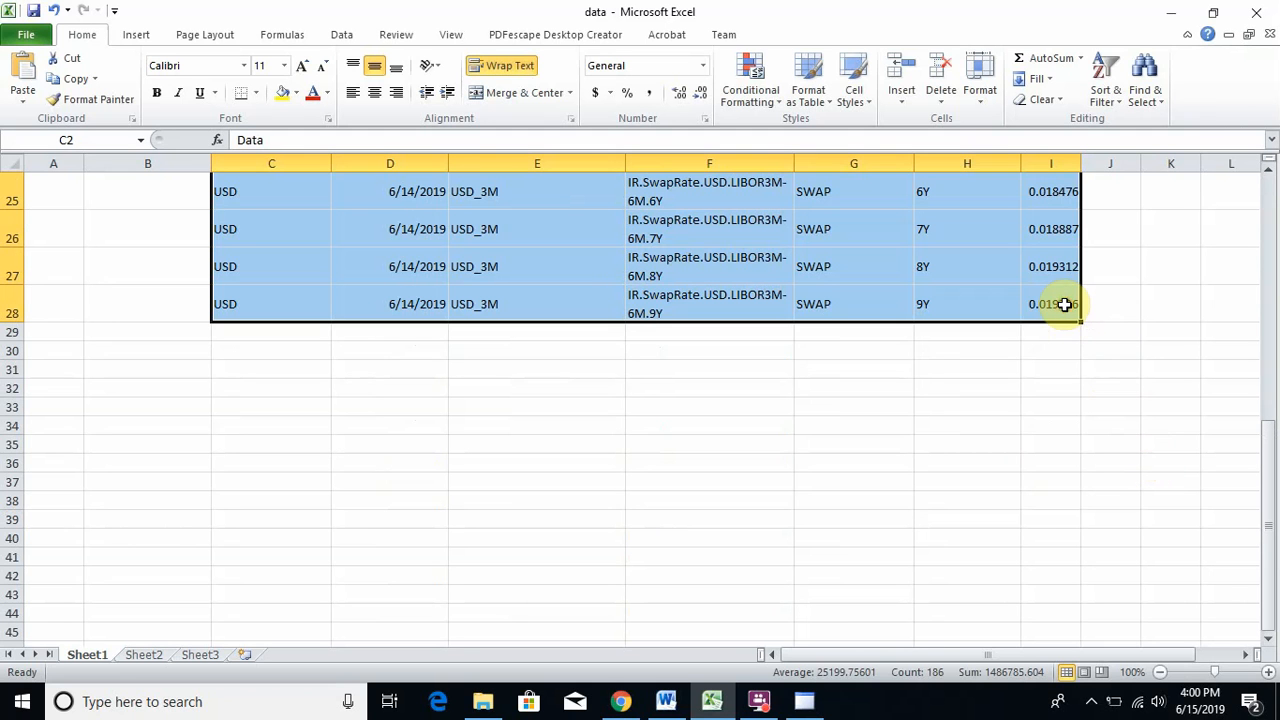
{"action": "right_click", "coordinate": [866, 248]}
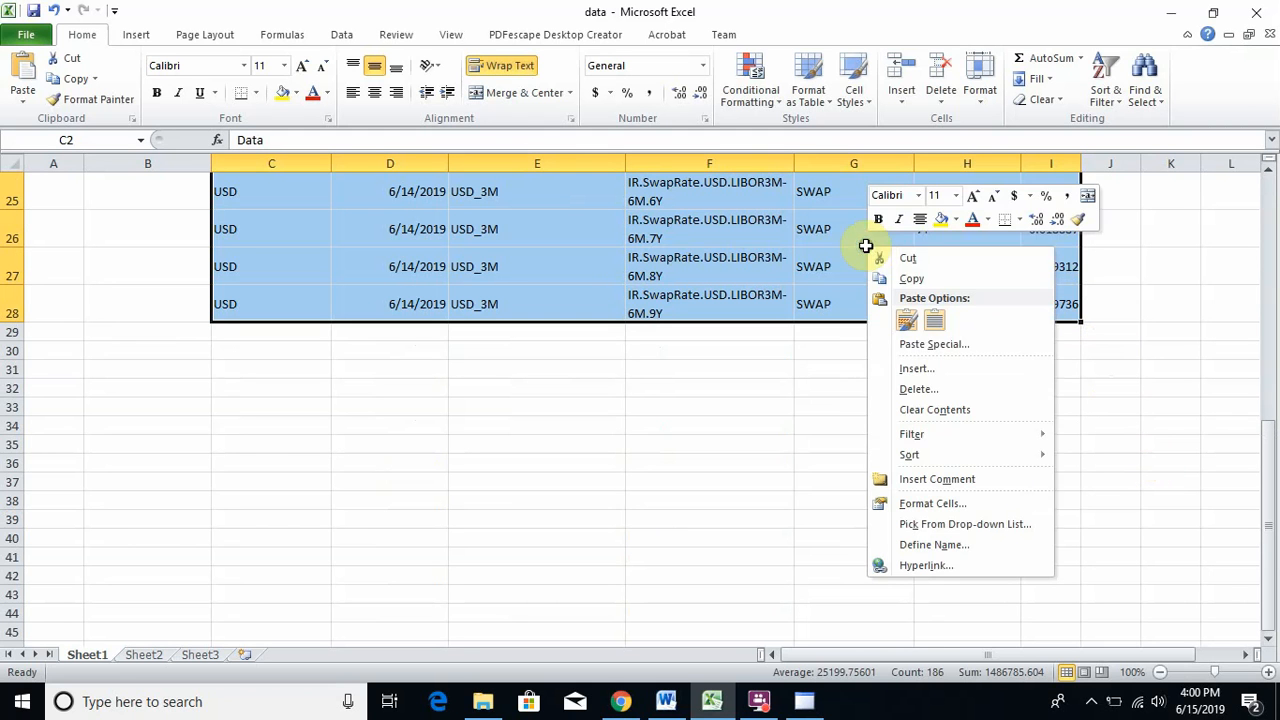
{"action": "left_click", "coordinate": [910, 278]}
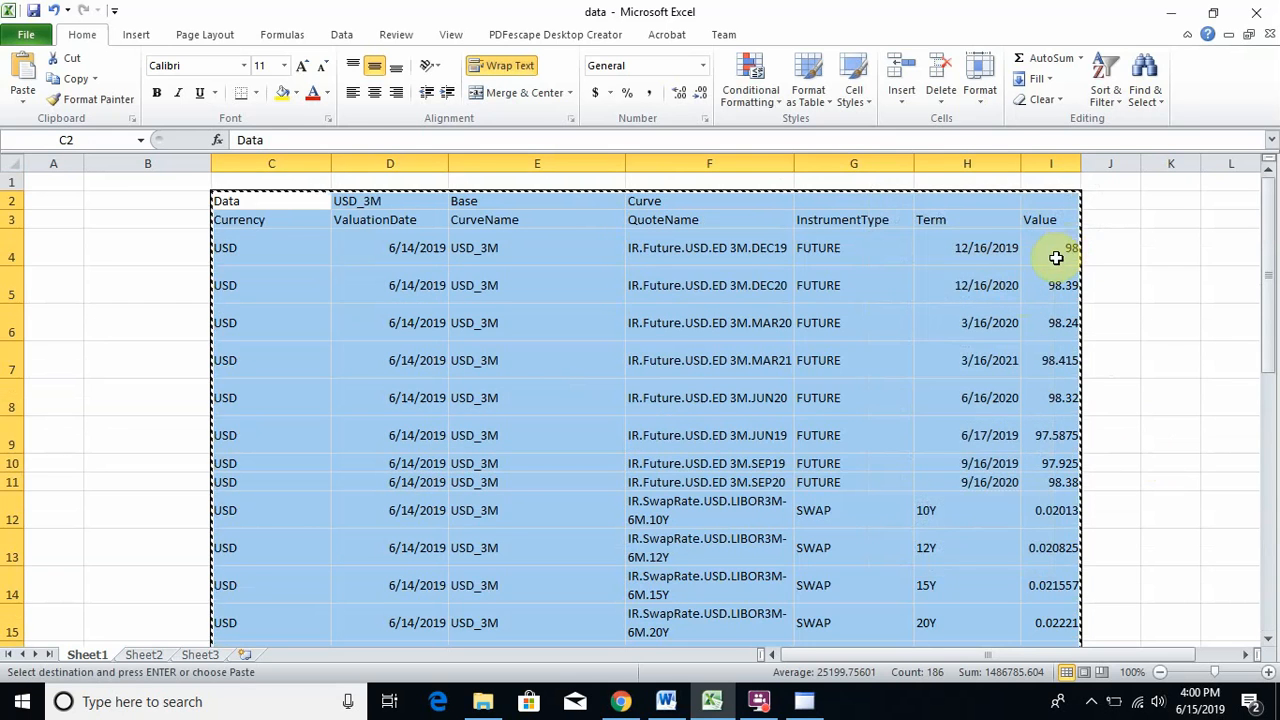
{"action": "key", "text": "alt+Tab"}
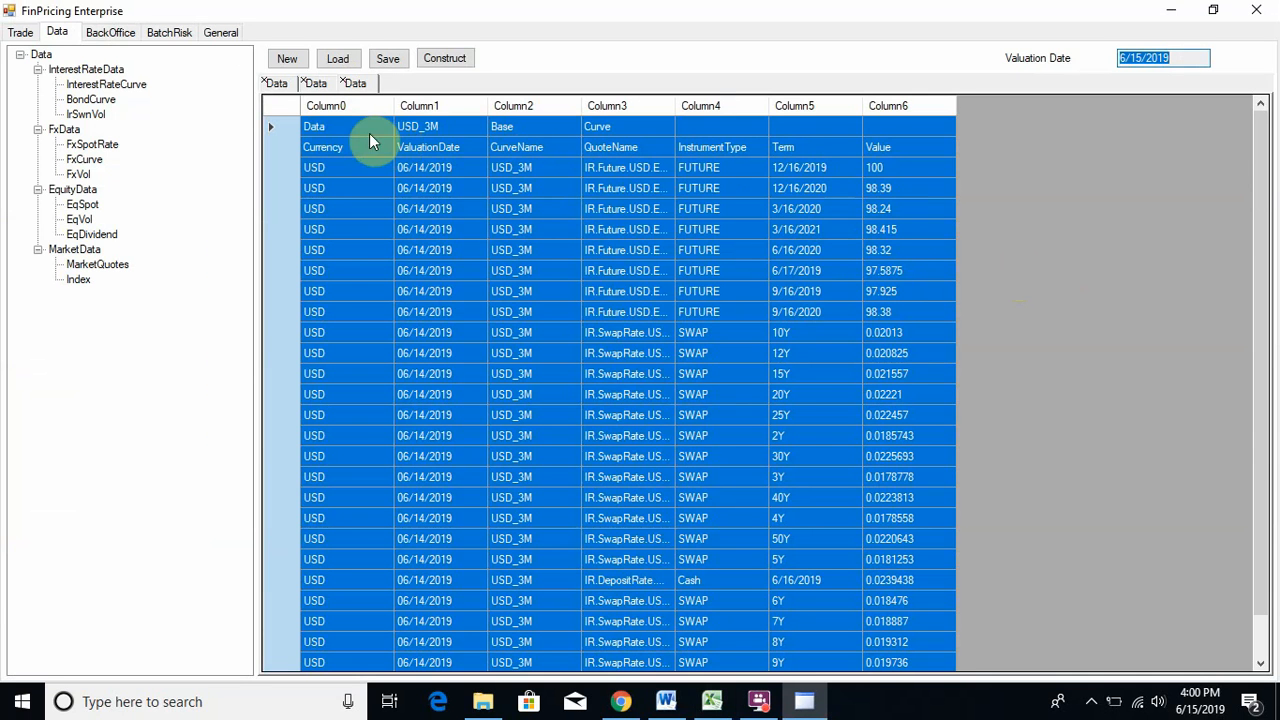
- Paste the copied USD_3M curve quotes from Excel into the grid, so the first Value reads 98
{"action": "left_click", "coordinate": [340, 126]}
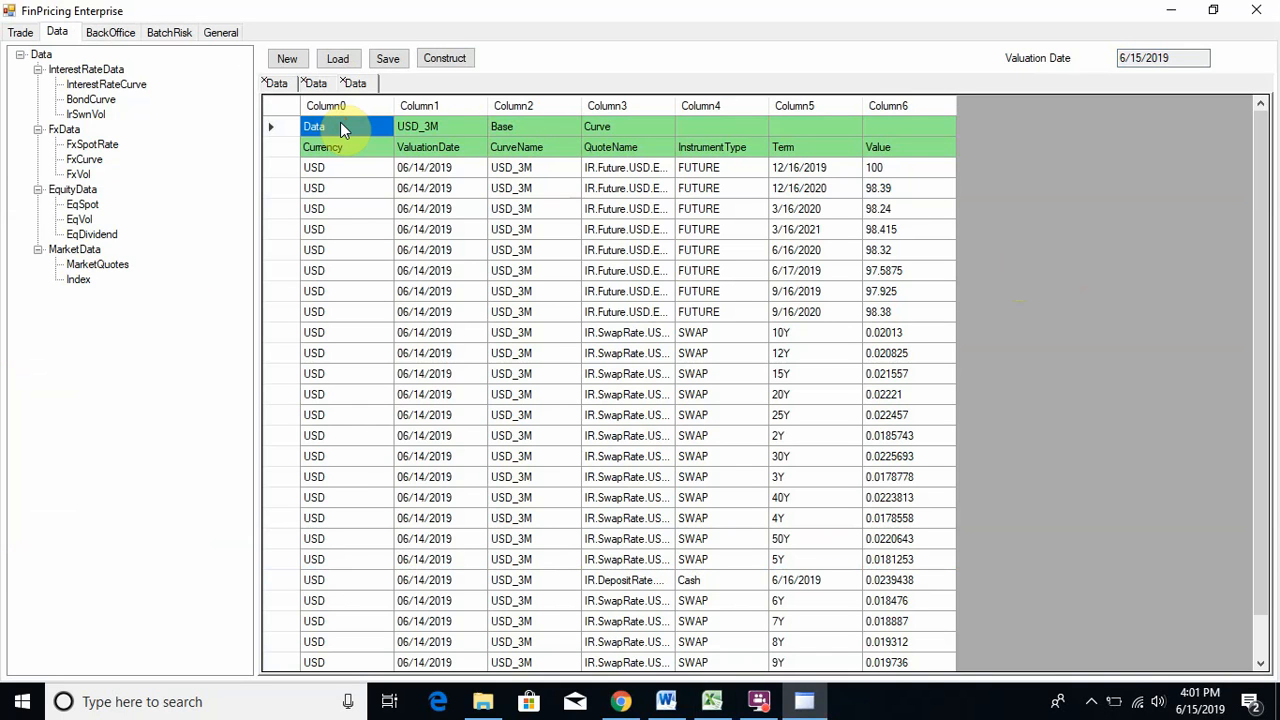
{"action": "right_click", "coordinate": [340, 126]}
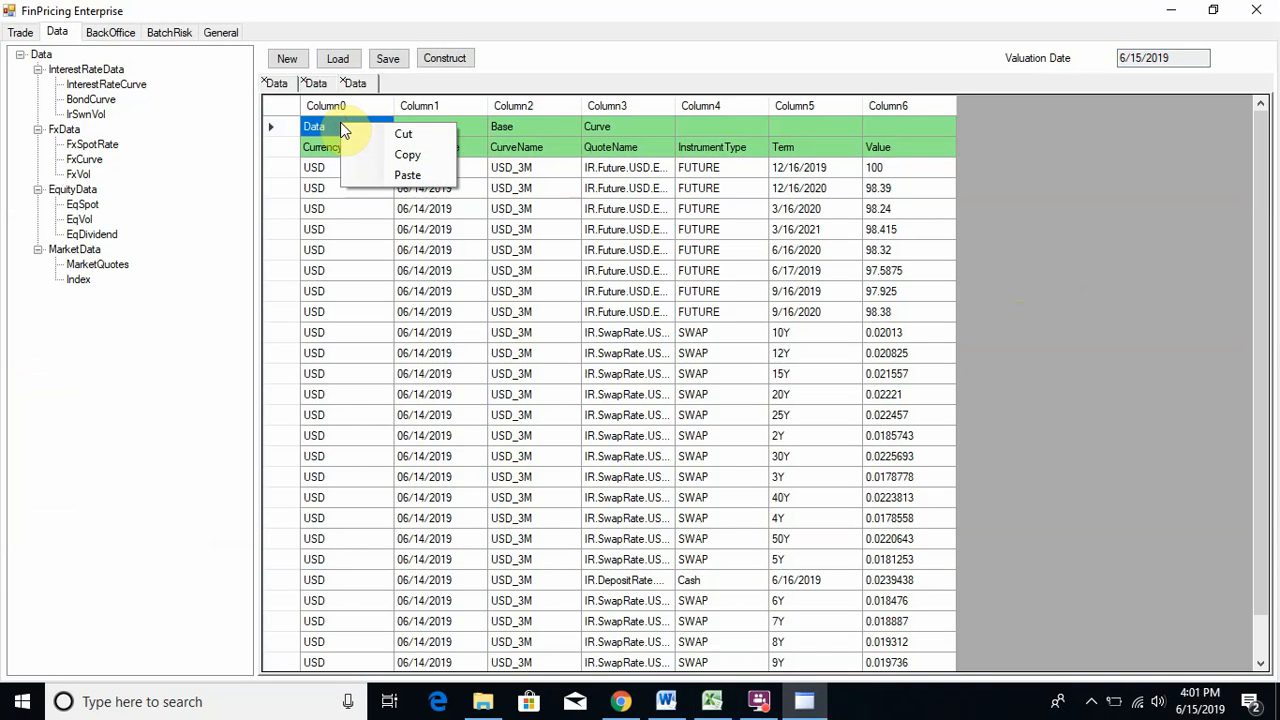
{"action": "left_click", "coordinate": [408, 176]}
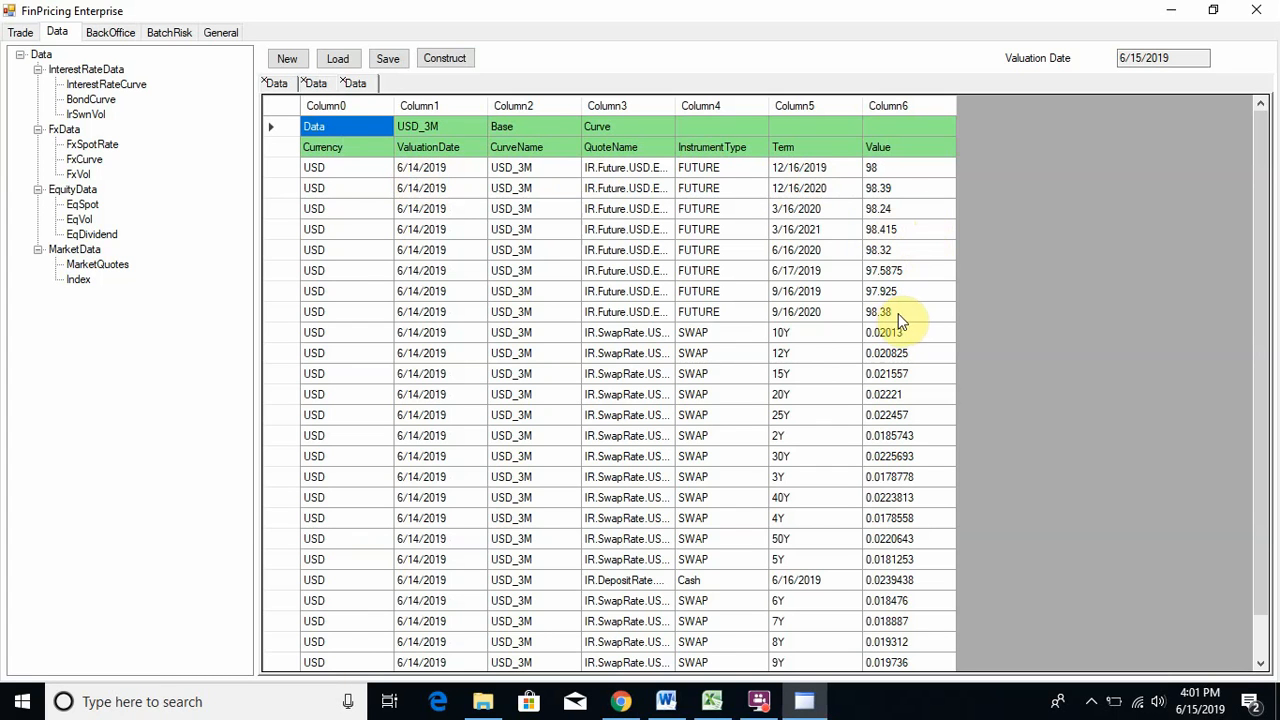
{"action": "left_click", "coordinate": [879, 168]}
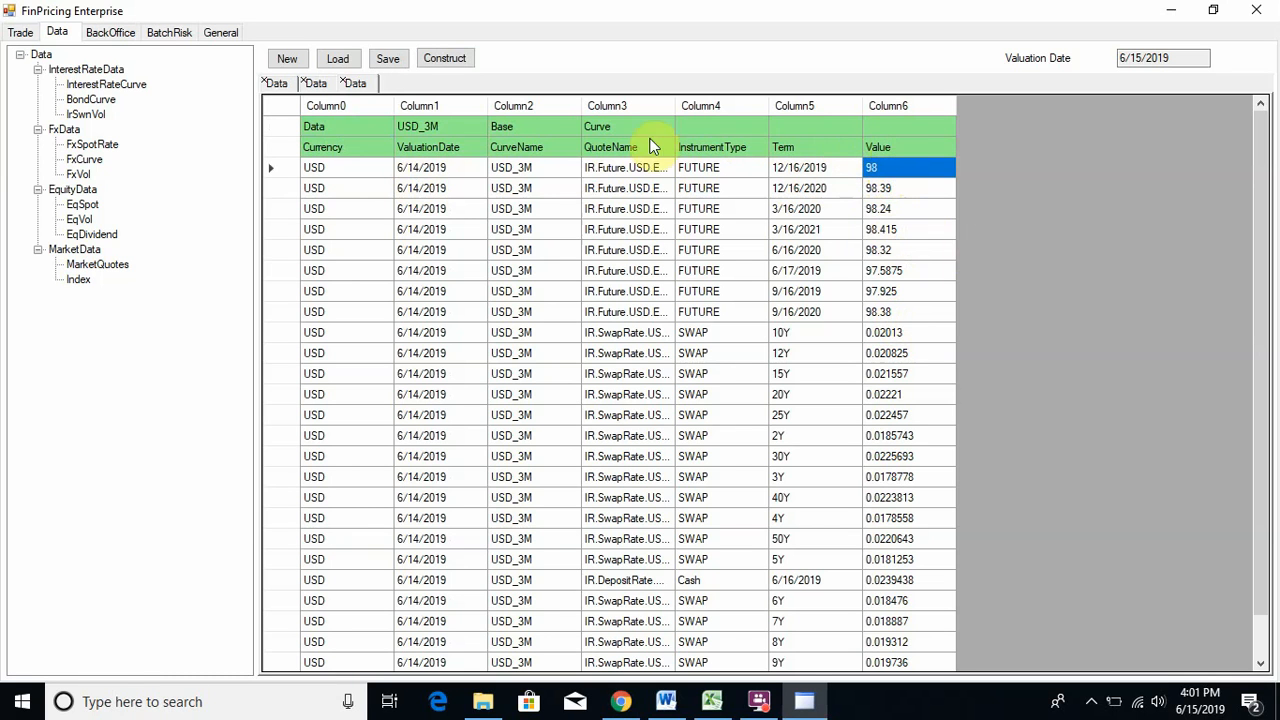
- Save the pasted USD_3M curve data, dismiss the 'OK: saved' message, and start a new blank data sheet
{"action": "left_click", "coordinate": [370, 124]}
{"action": "left_click", "coordinate": [389, 59]}
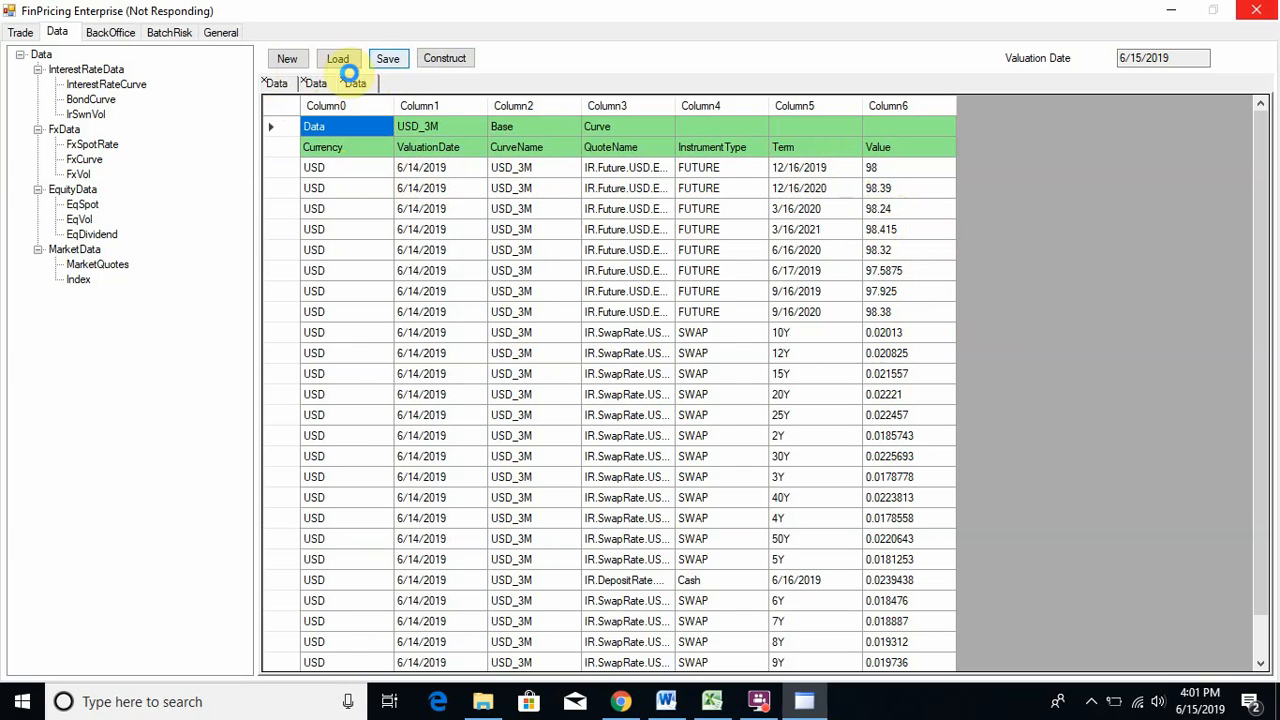
{"action": "left_click", "coordinate": [393, 66]}
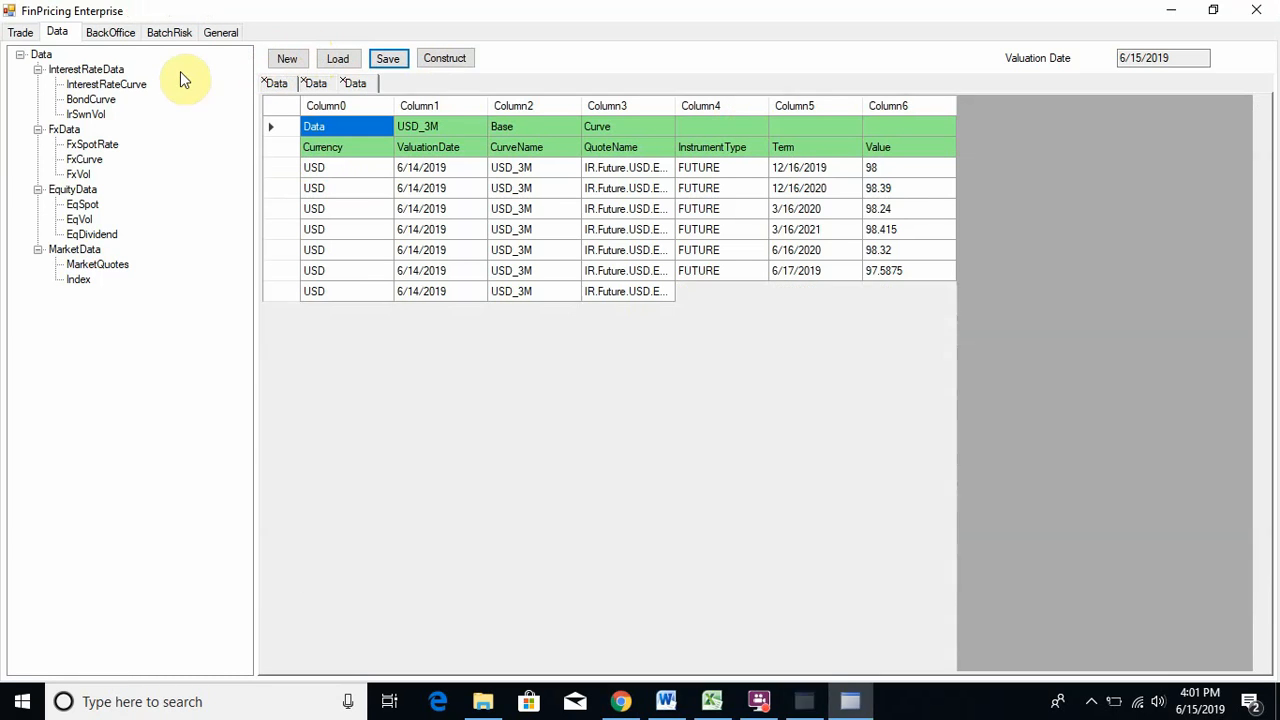
{"action": "left_click", "coordinate": [652, 410]}
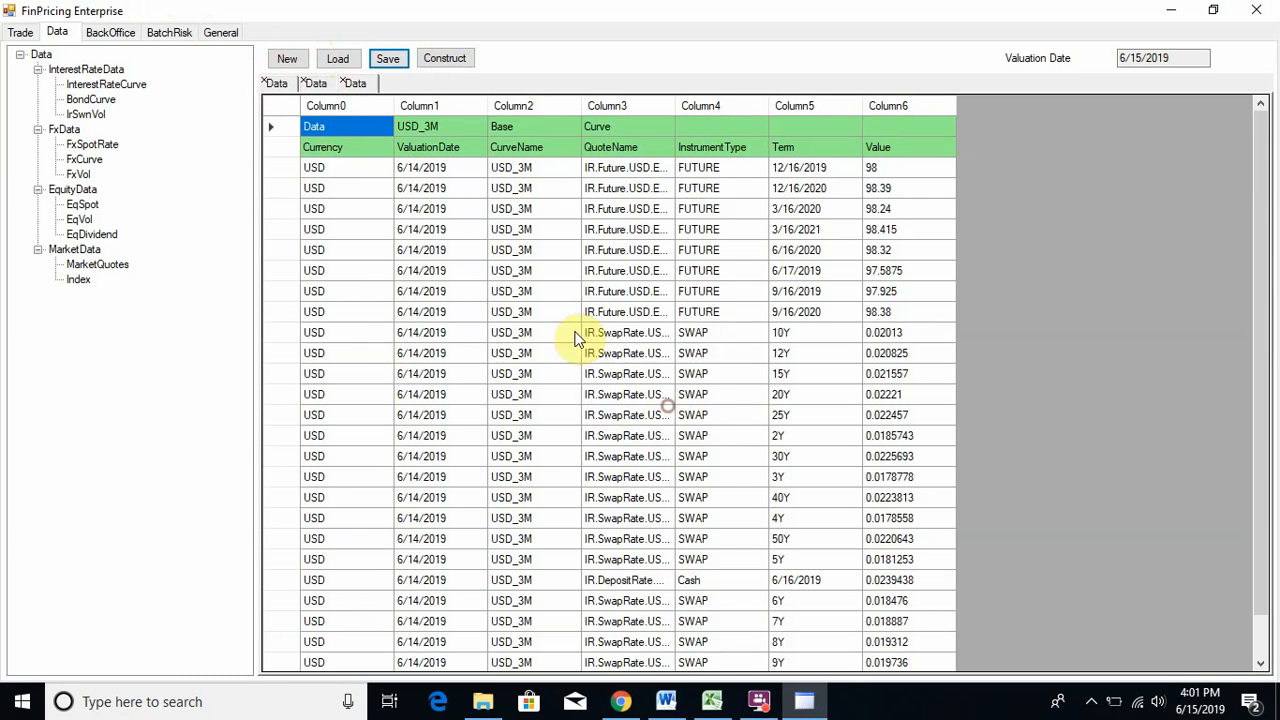
{"action": "left_click", "coordinate": [288, 60]}
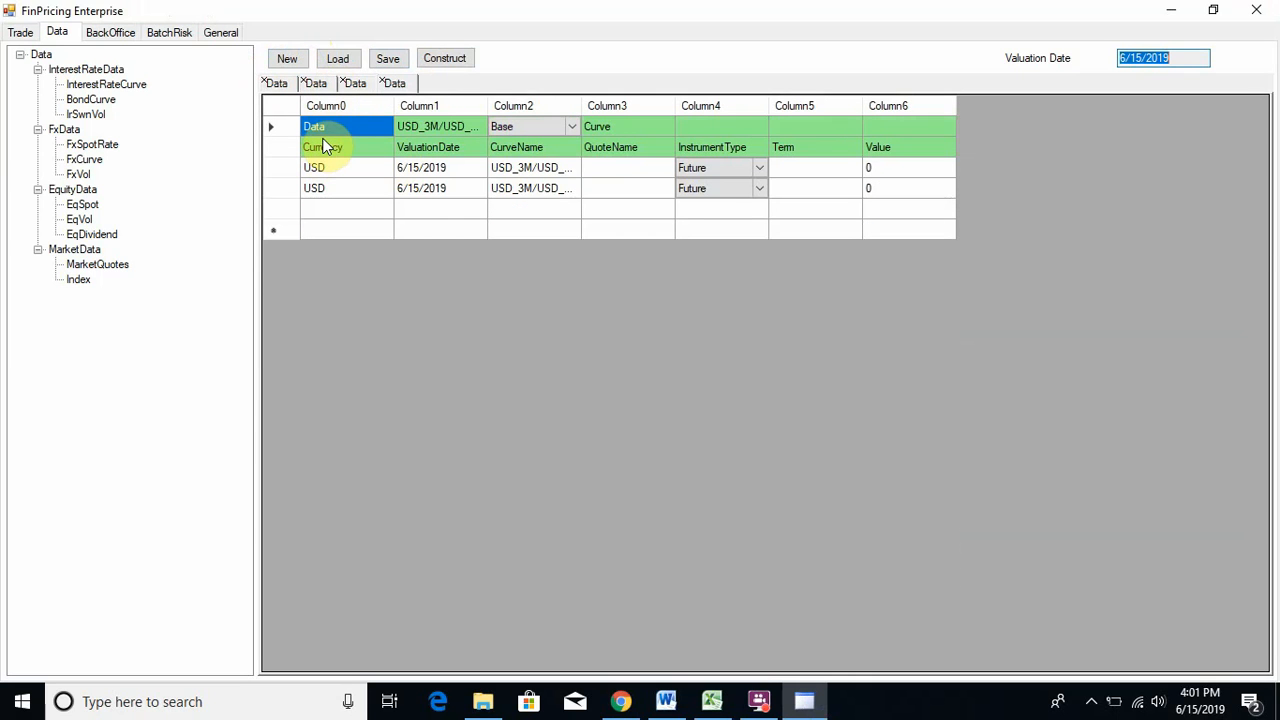
- Inspect the Base curve type and second Future row of the new blank template
{"action": "left_click", "coordinate": [569, 125]}
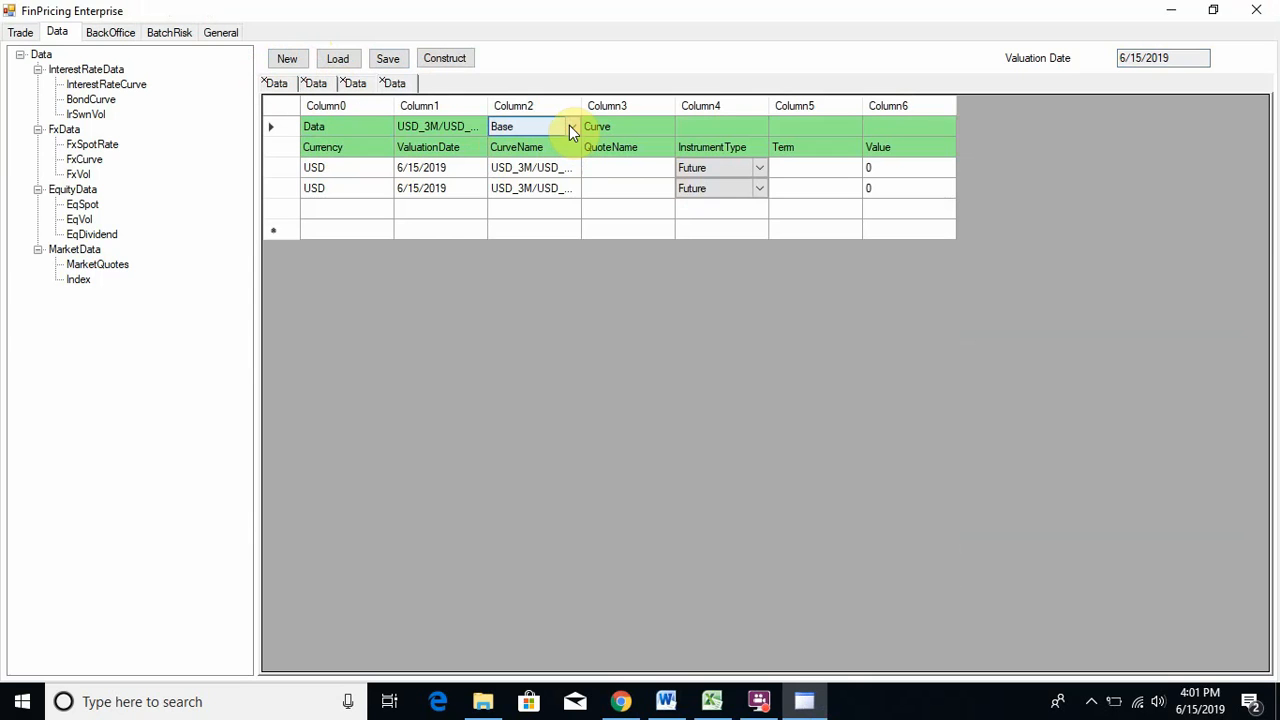
{"action": "left_click", "coordinate": [735, 188]}
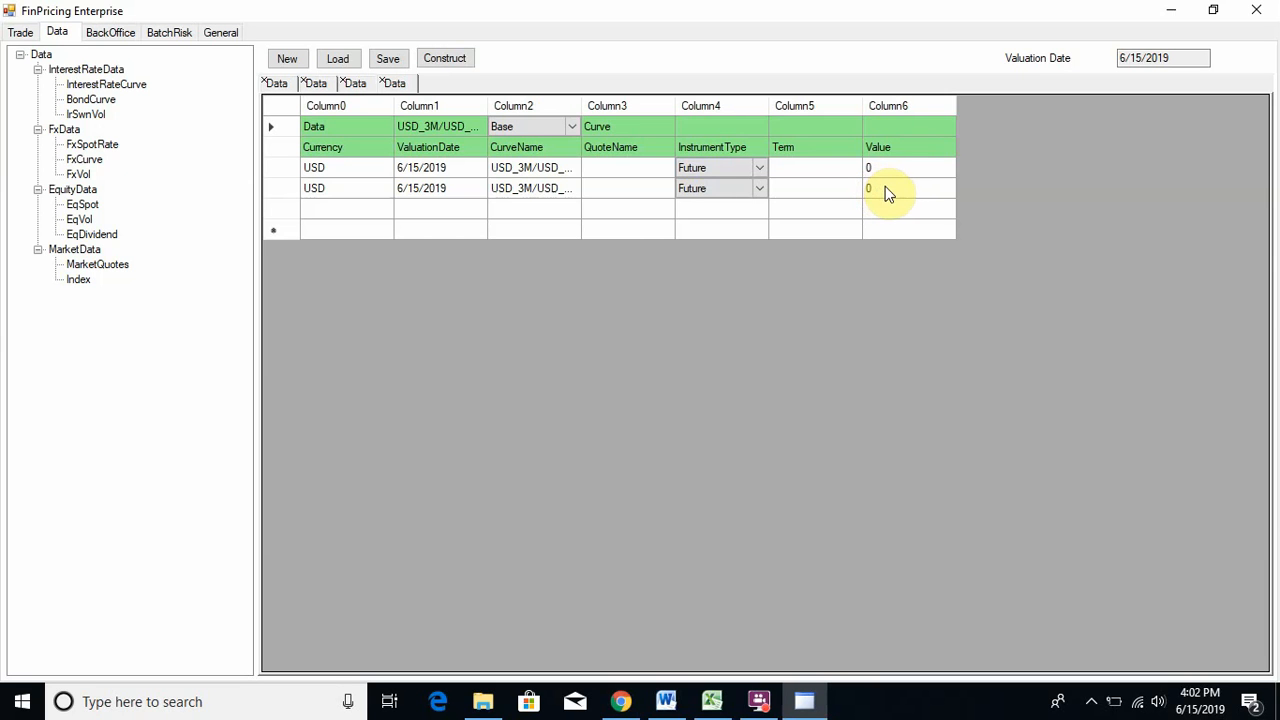
- Copy the selected curve data range in Excel again and minimize Excel back to FinPricing
{"action": "left_click", "coordinate": [714, 701]}
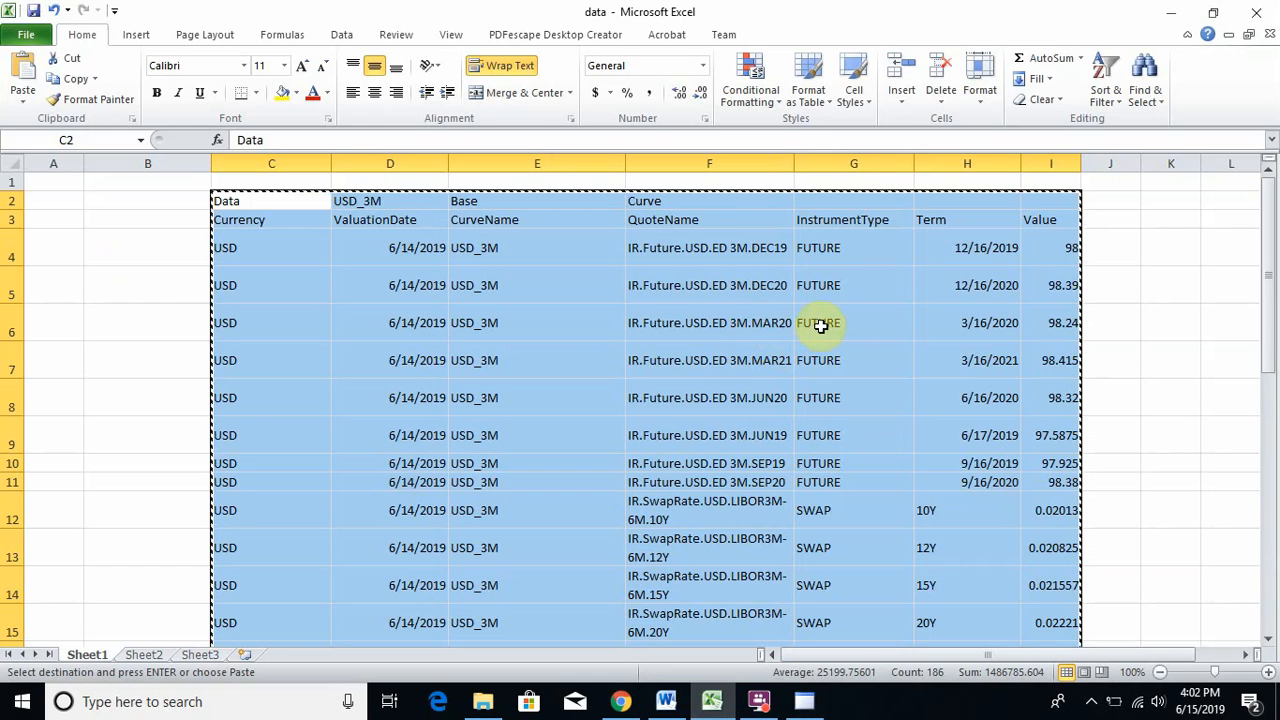
{"action": "right_click", "coordinate": [867, 314]}
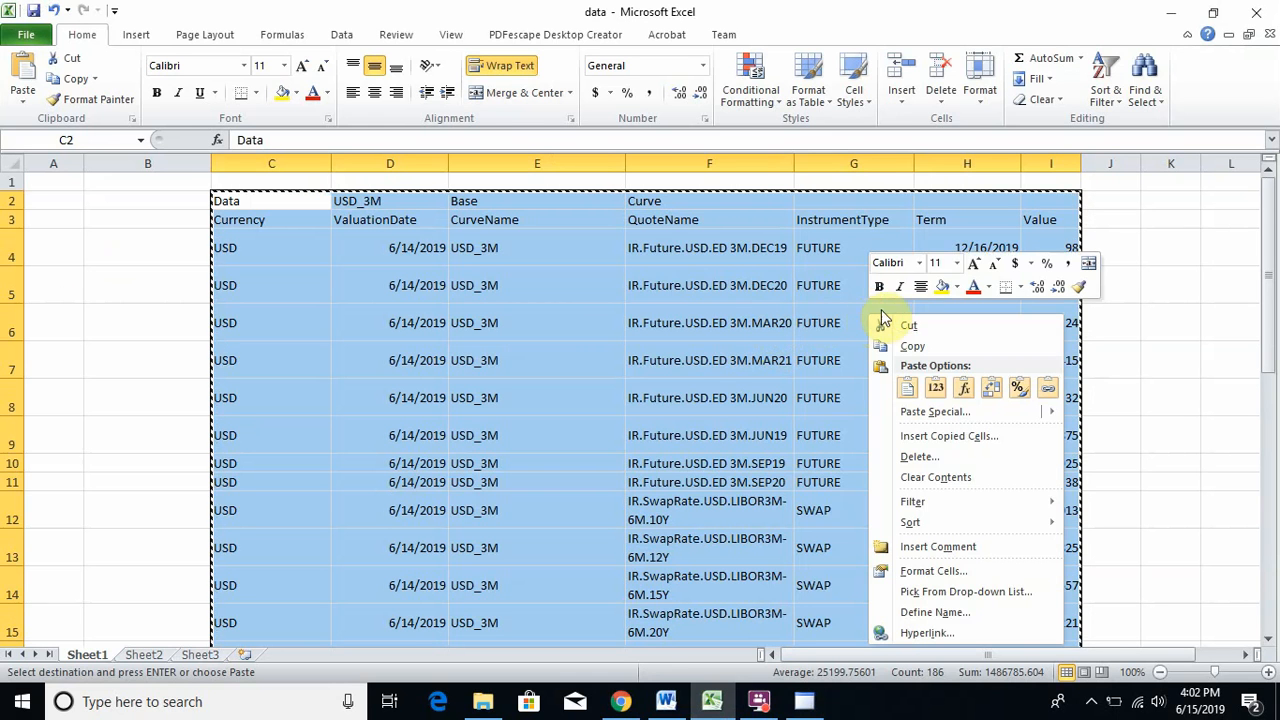
{"action": "left_click", "coordinate": [922, 344]}
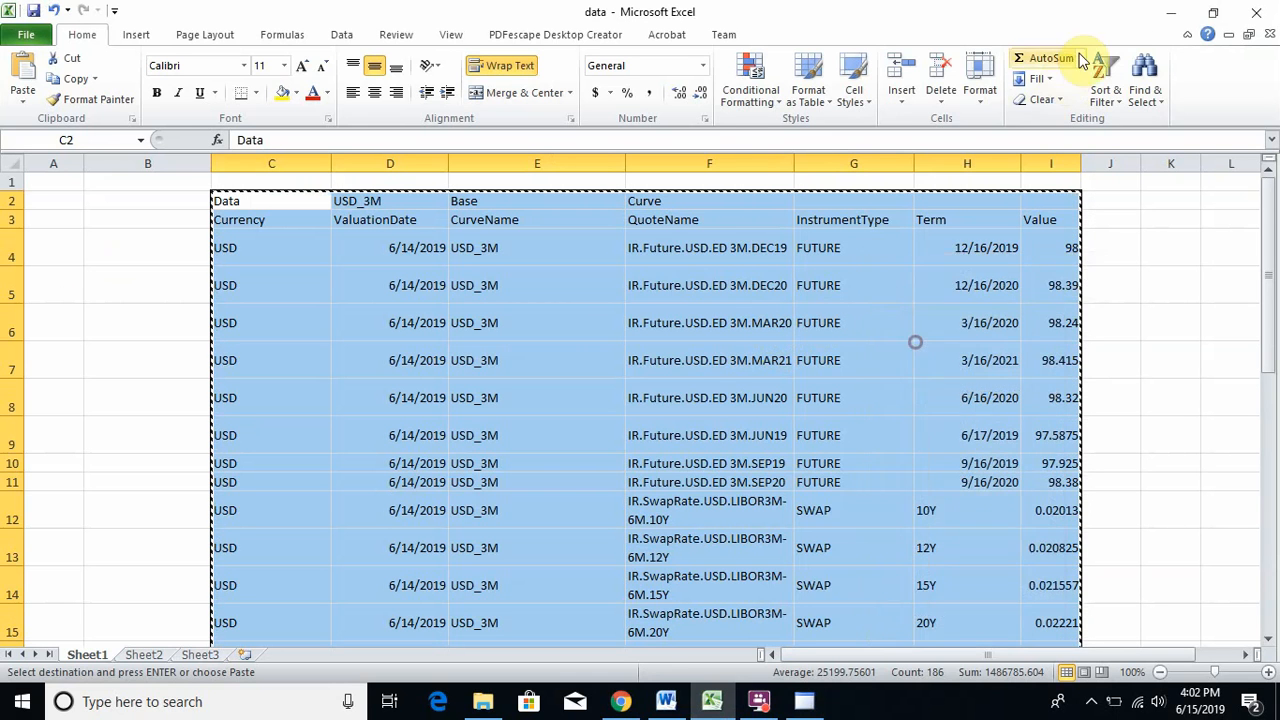
{"action": "left_click", "coordinate": [1171, 14]}
{"action": "left_click", "coordinate": [333, 128]}
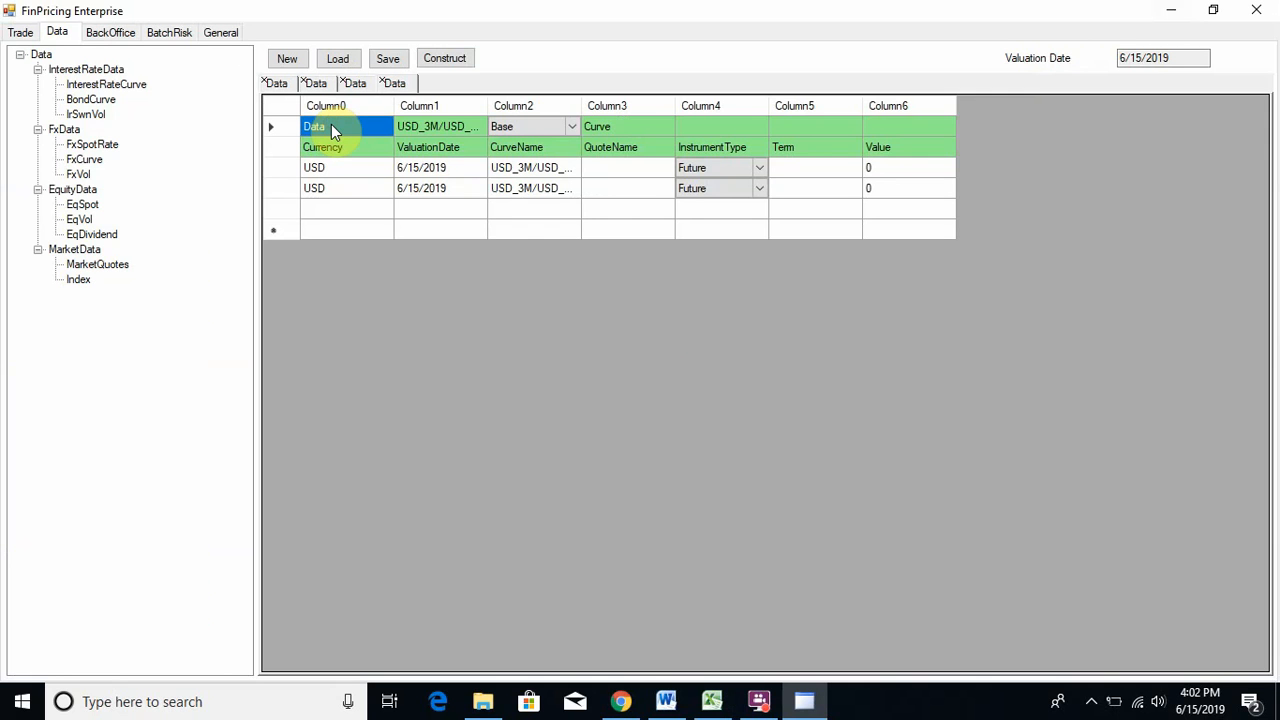
- Paste the USD_3M futures, swap and deposit quotes into the fourth data sheet
{"action": "right_click", "coordinate": [331, 124]}
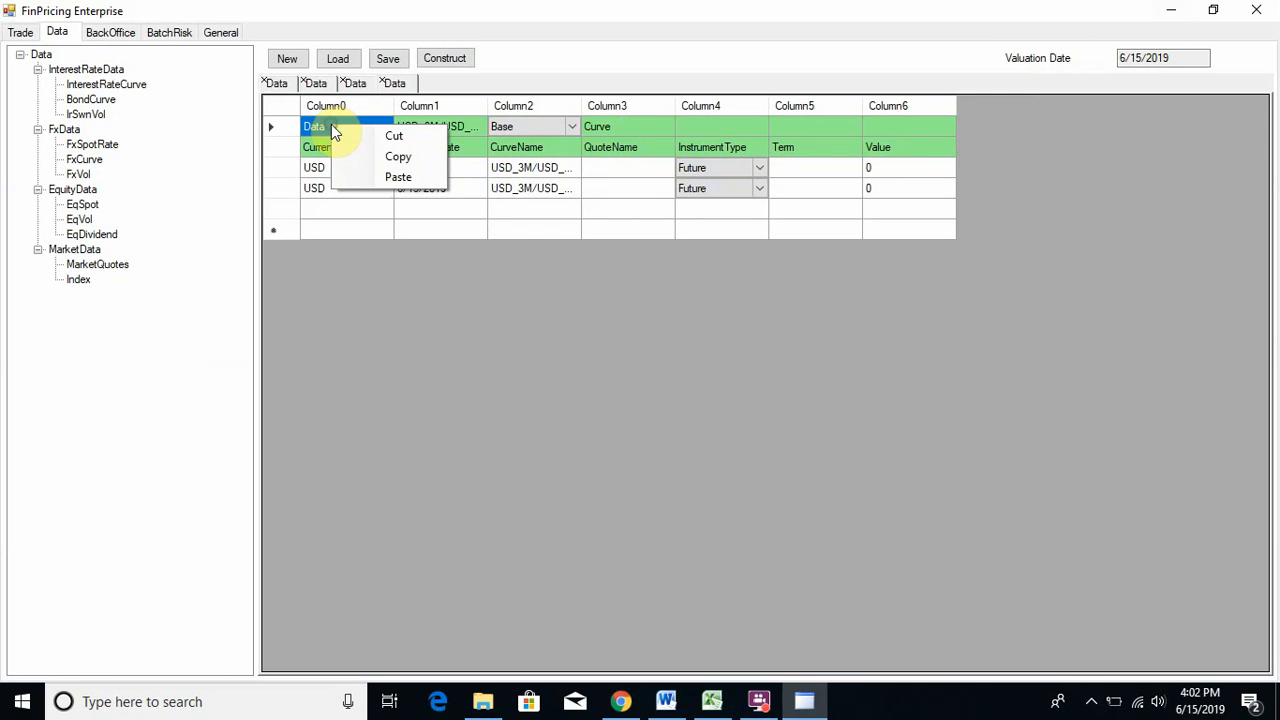
{"action": "left_click", "coordinate": [398, 178]}
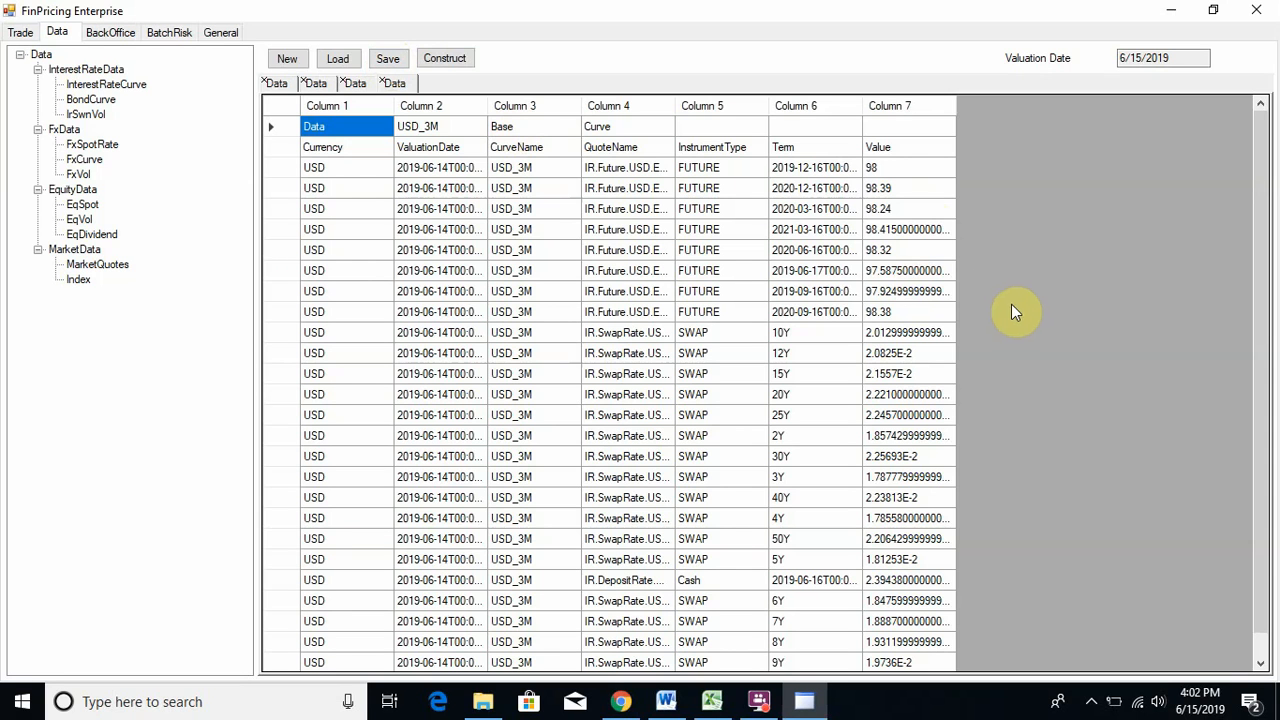
- On the General tab, expand Tools > BulkLoadData > Data > InterestRateData and select InterestRateCurve
{"action": "left_click", "coordinate": [222, 31]}
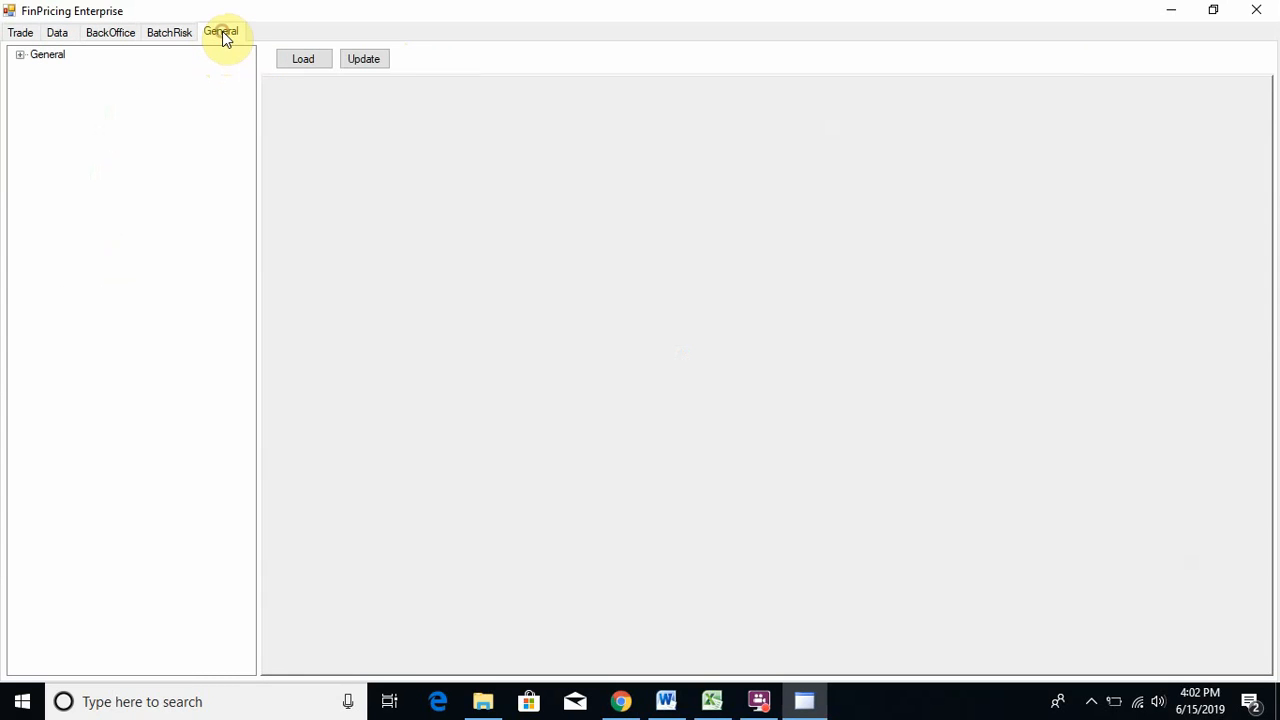
{"action": "left_click", "coordinate": [20, 56]}
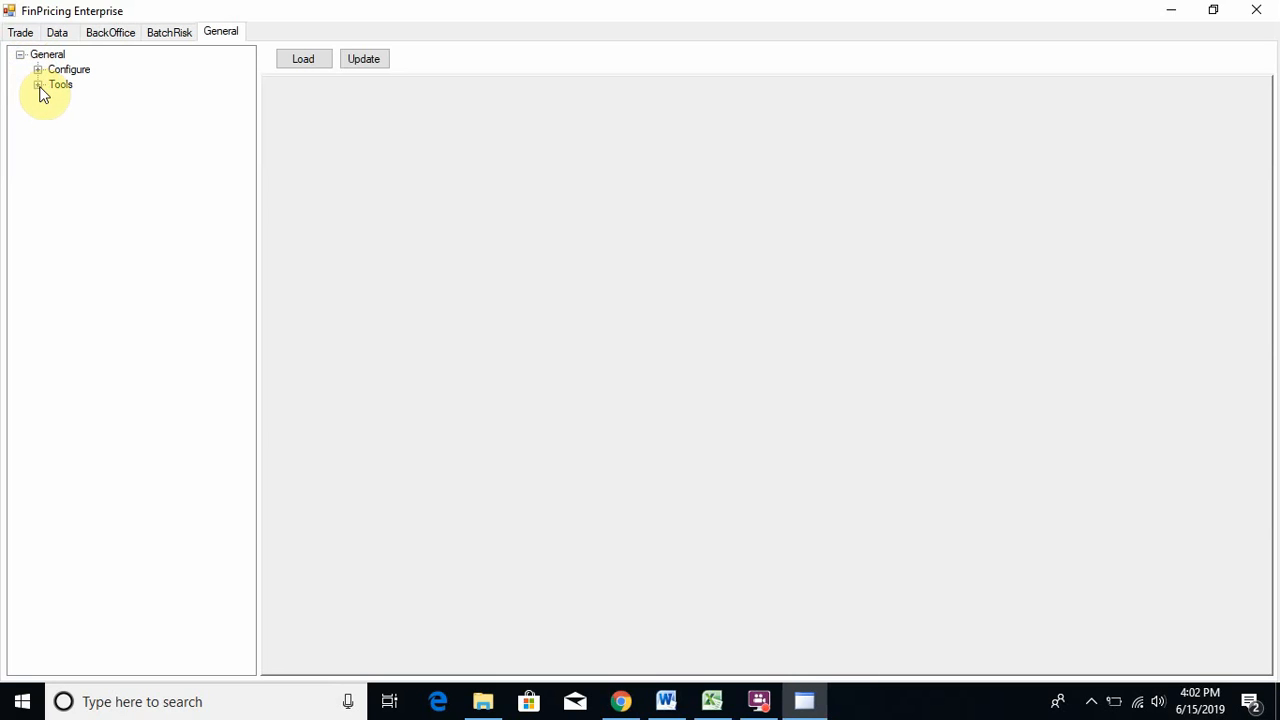
{"action": "left_click", "coordinate": [38, 86]}
{"action": "left_click", "coordinate": [56, 100]}
{"action": "left_click", "coordinate": [73, 130]}
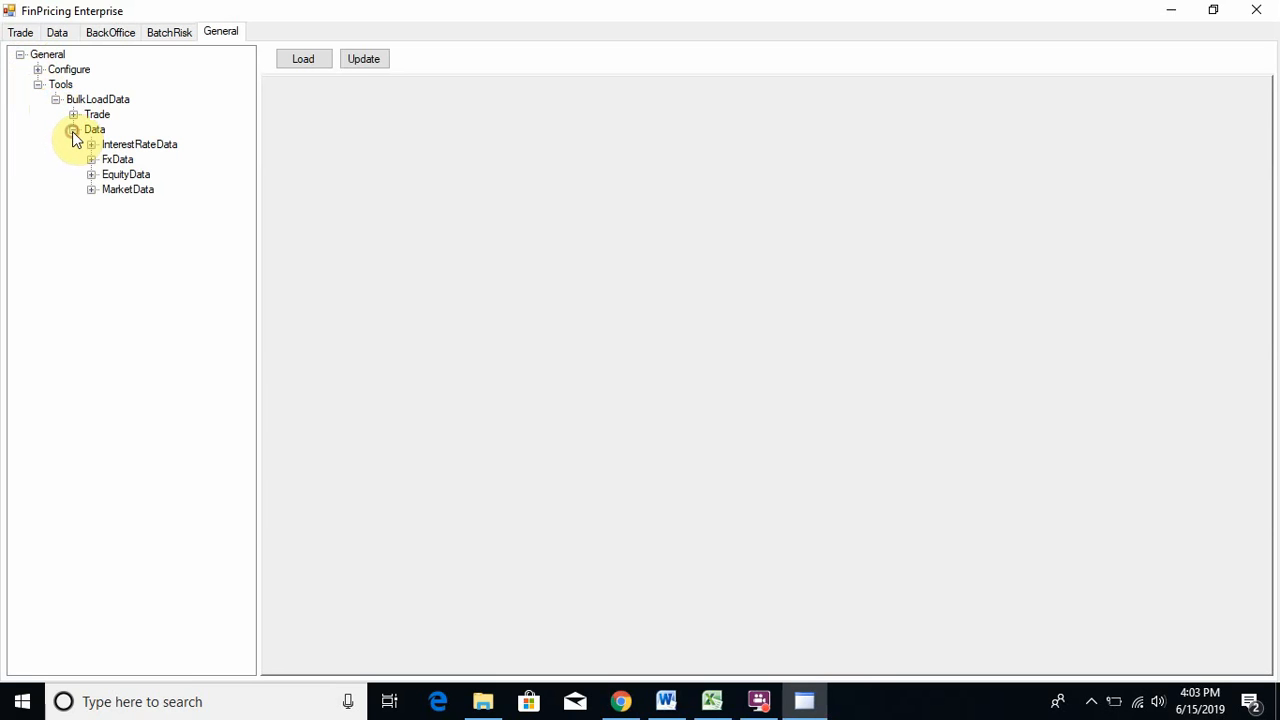
{"action": "left_click", "coordinate": [91, 145]}
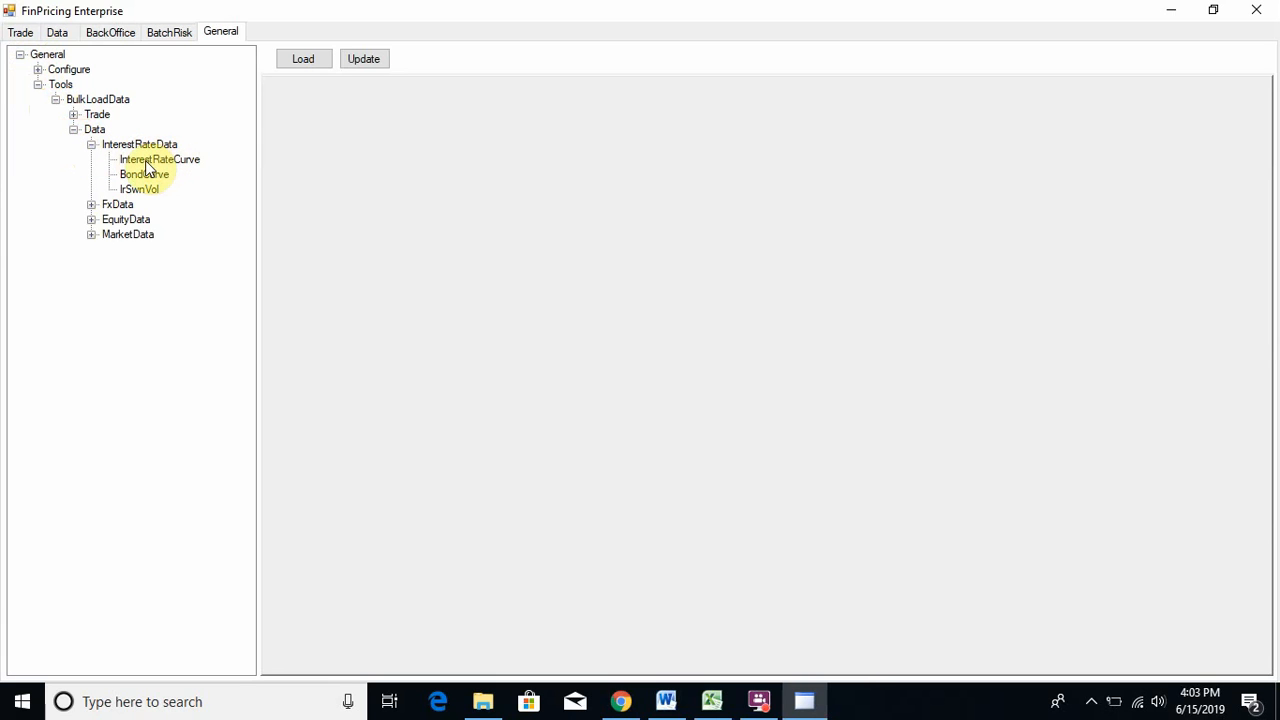
{"action": "left_click", "coordinate": [146, 162]}
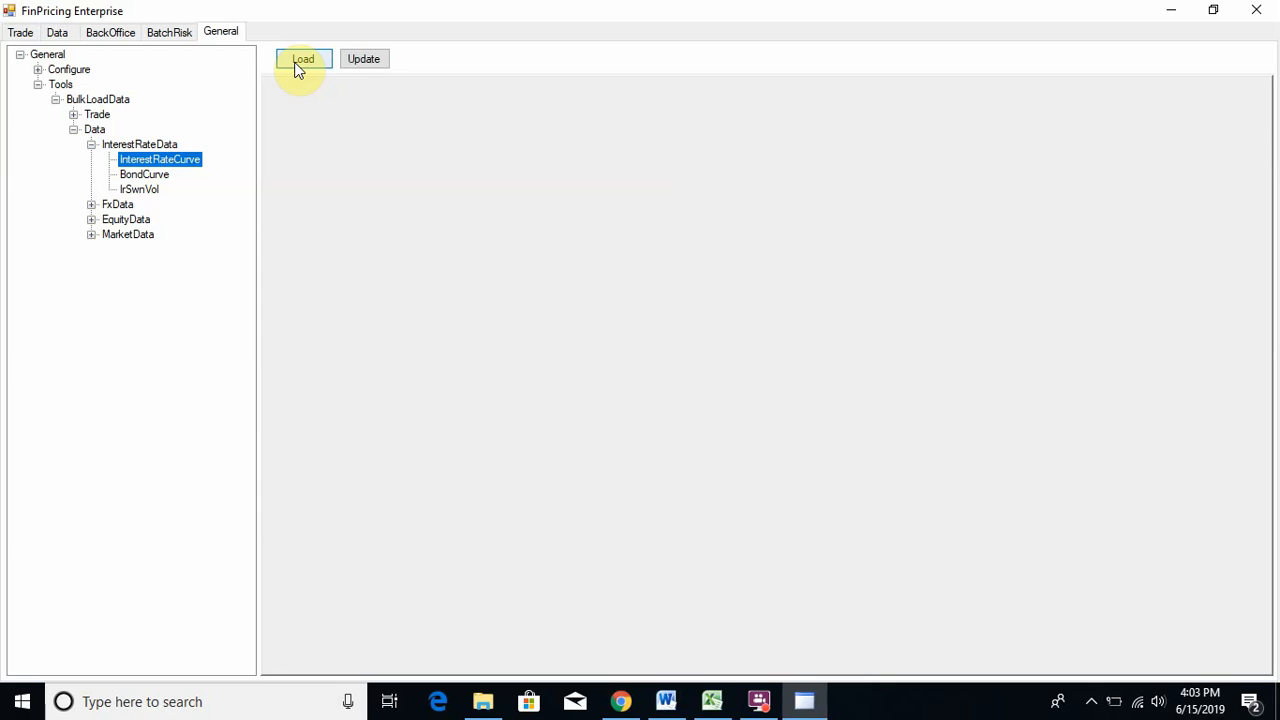
- Return to the Data page and select the InterestRateCurve data set with the USD_3M quotes
{"action": "left_click", "coordinate": [18, 36]}
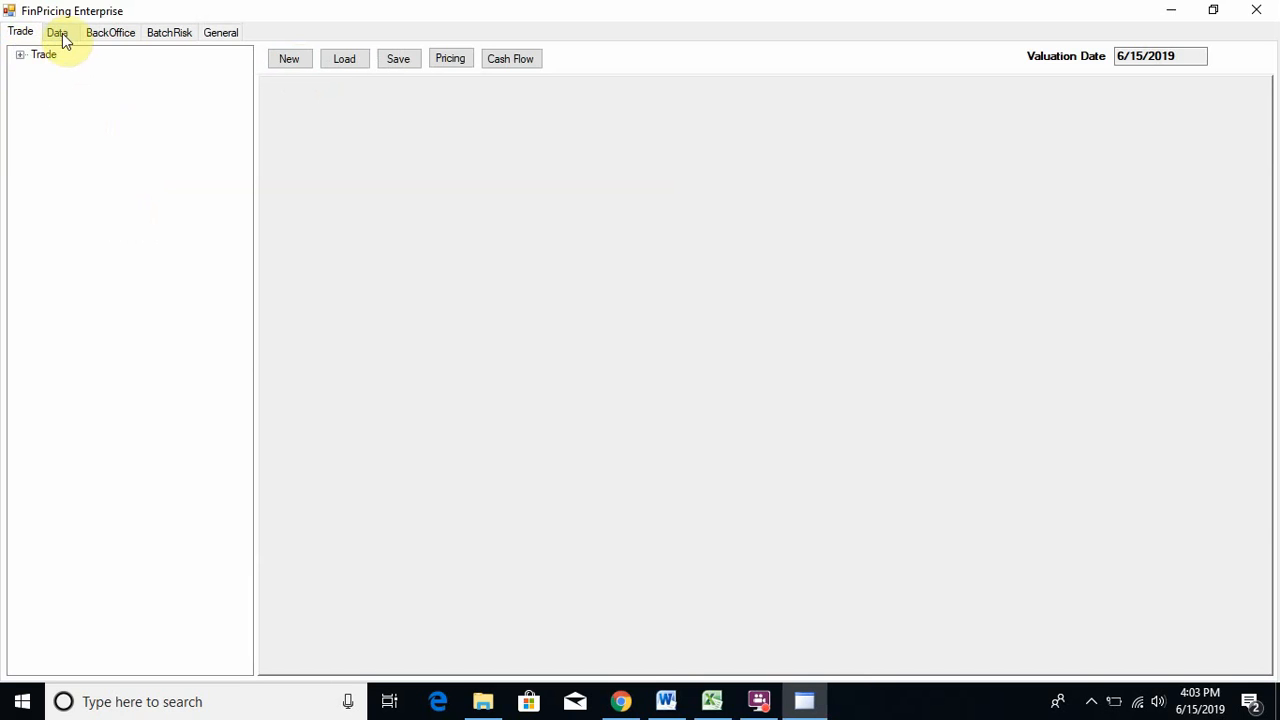
{"action": "left_click", "coordinate": [57, 32]}
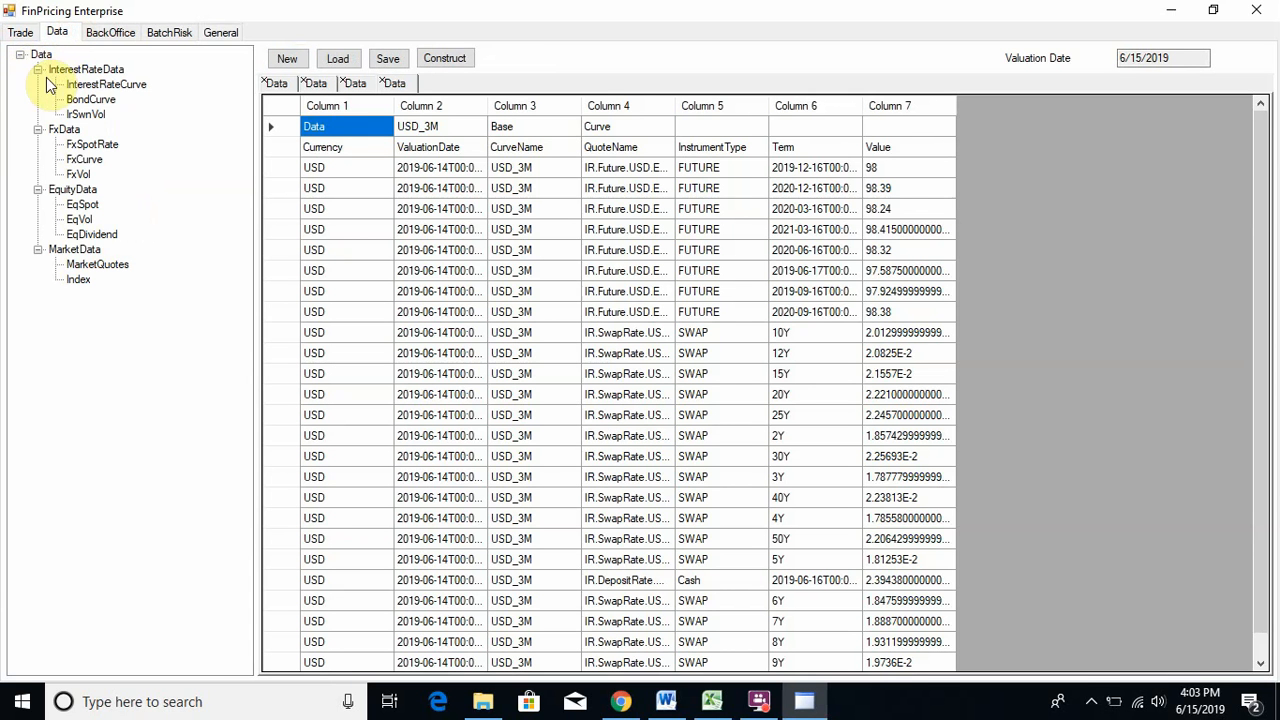
{"action": "left_click", "coordinate": [117, 88]}
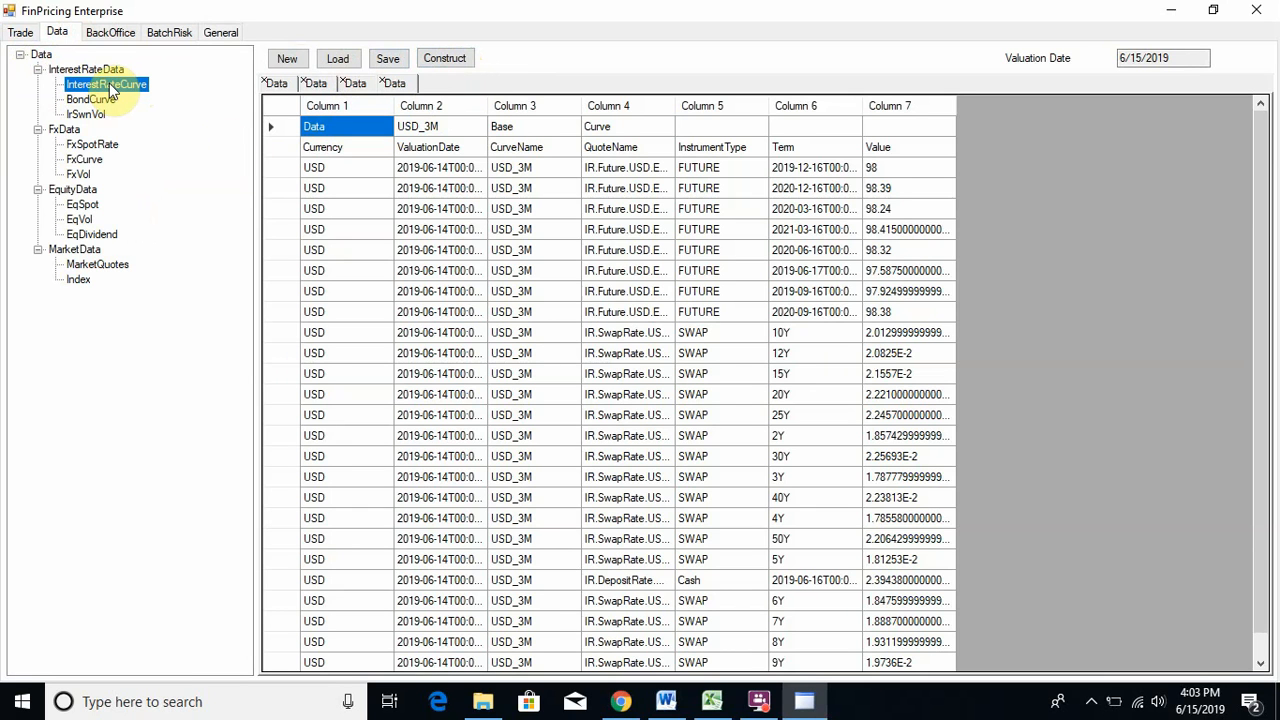
- Start curve construction, keeping OIS as the discounting approach and USD as the currency
{"action": "left_click", "coordinate": [446, 58]}
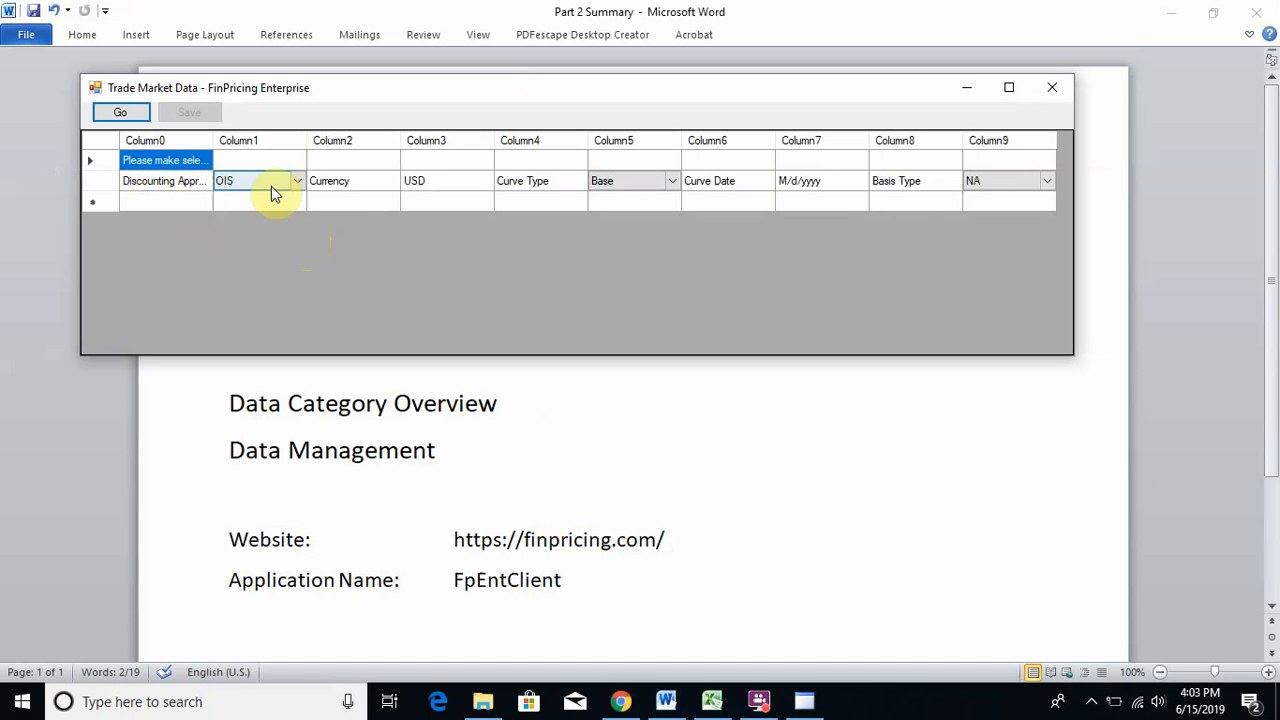
{"action": "left_click", "coordinate": [299, 181]}
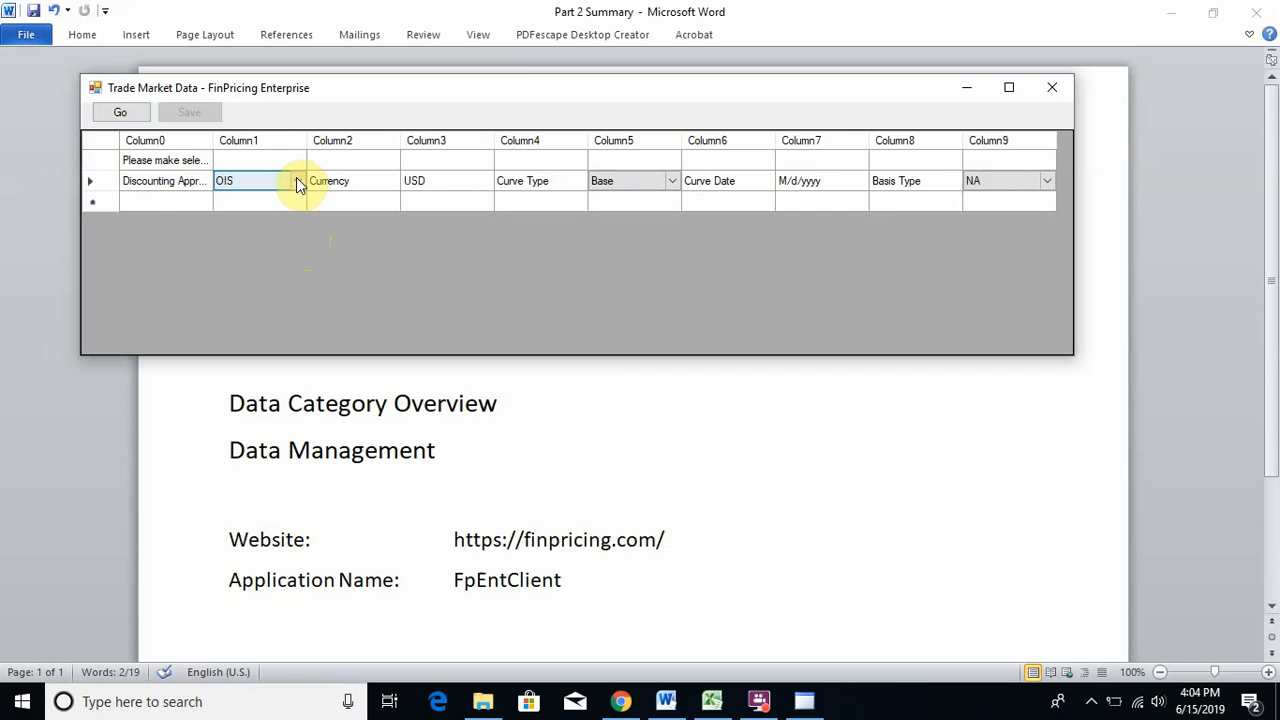
{"action": "left_click", "coordinate": [296, 180]}
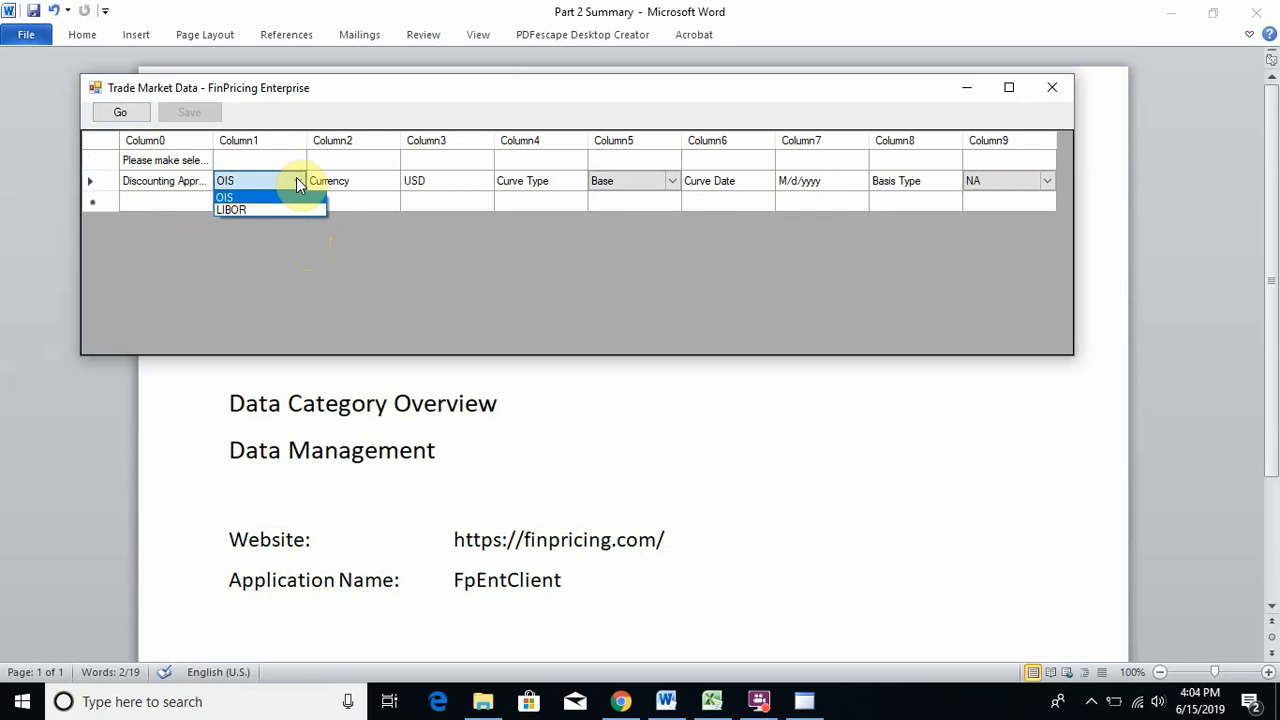
{"action": "left_click", "coordinate": [254, 195]}
{"action": "left_click", "coordinate": [429, 180]}
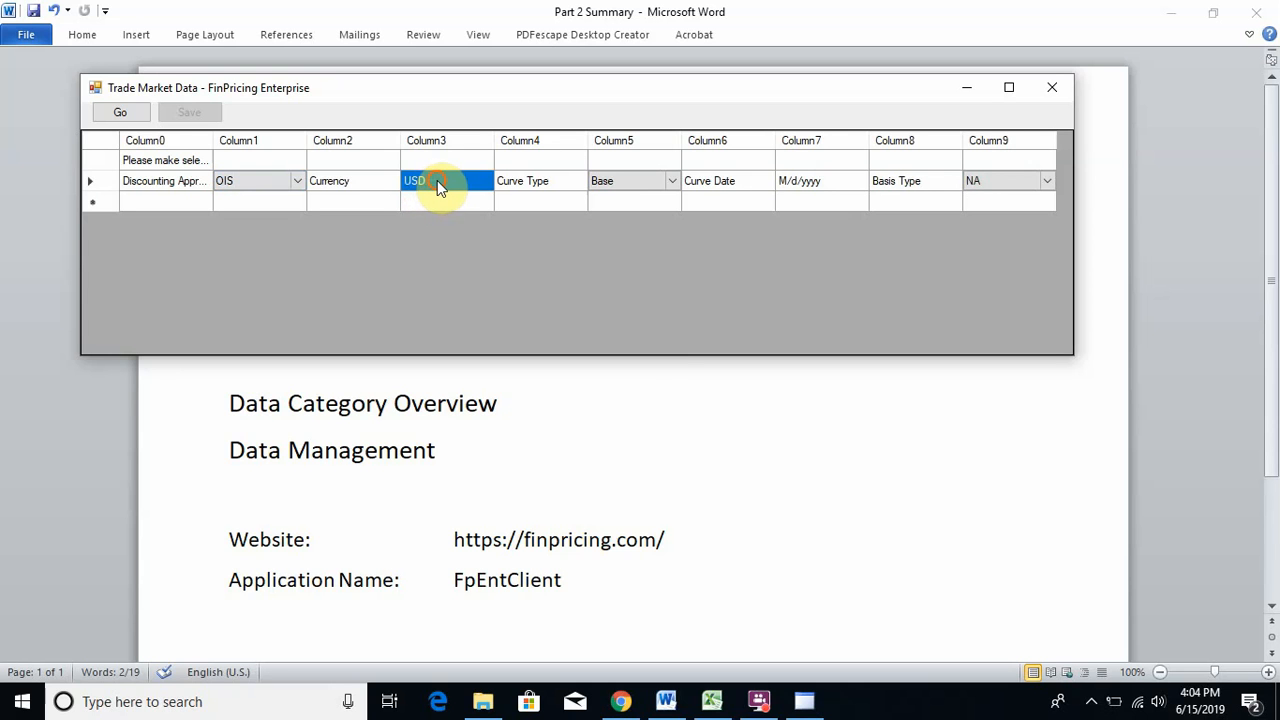
{"action": "left_click", "coordinate": [434, 180]}
{"action": "left_click", "coordinate": [443, 180]}
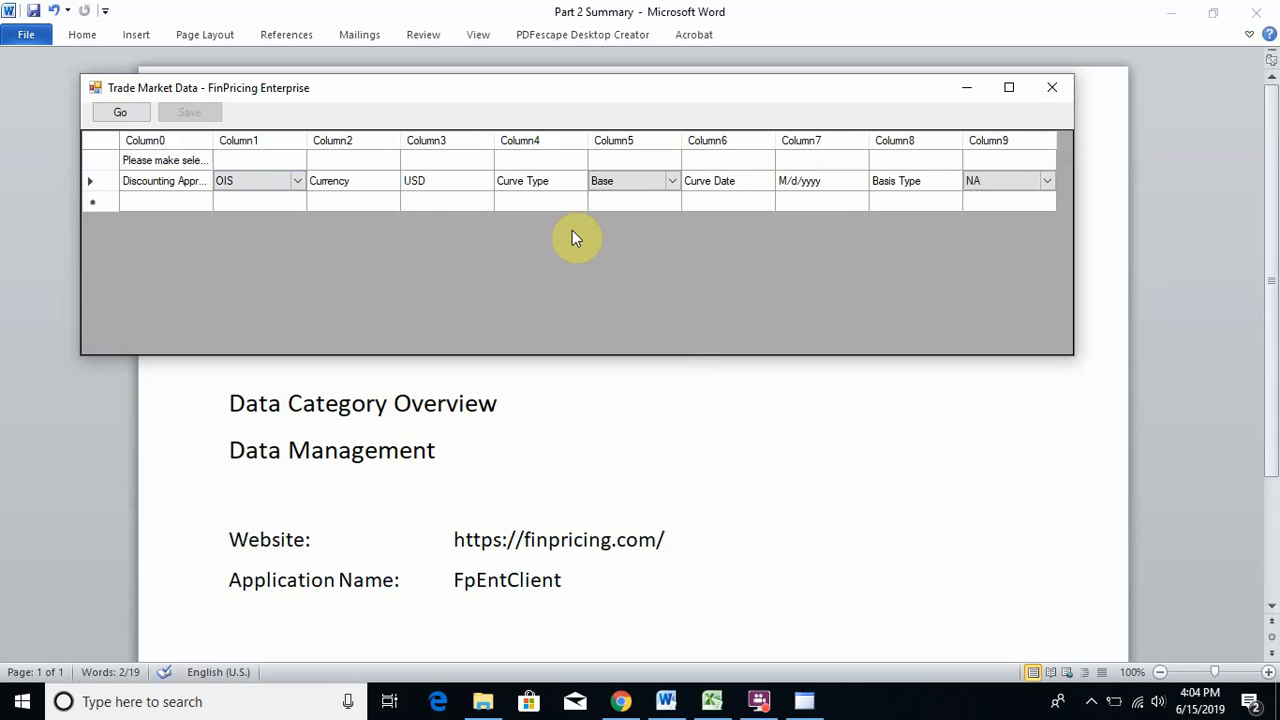
- Keep Base as the curve type and set the curve date to 6/12/2019
{"action": "left_click", "coordinate": [643, 183]}
{"action": "left_click", "coordinate": [672, 181]}
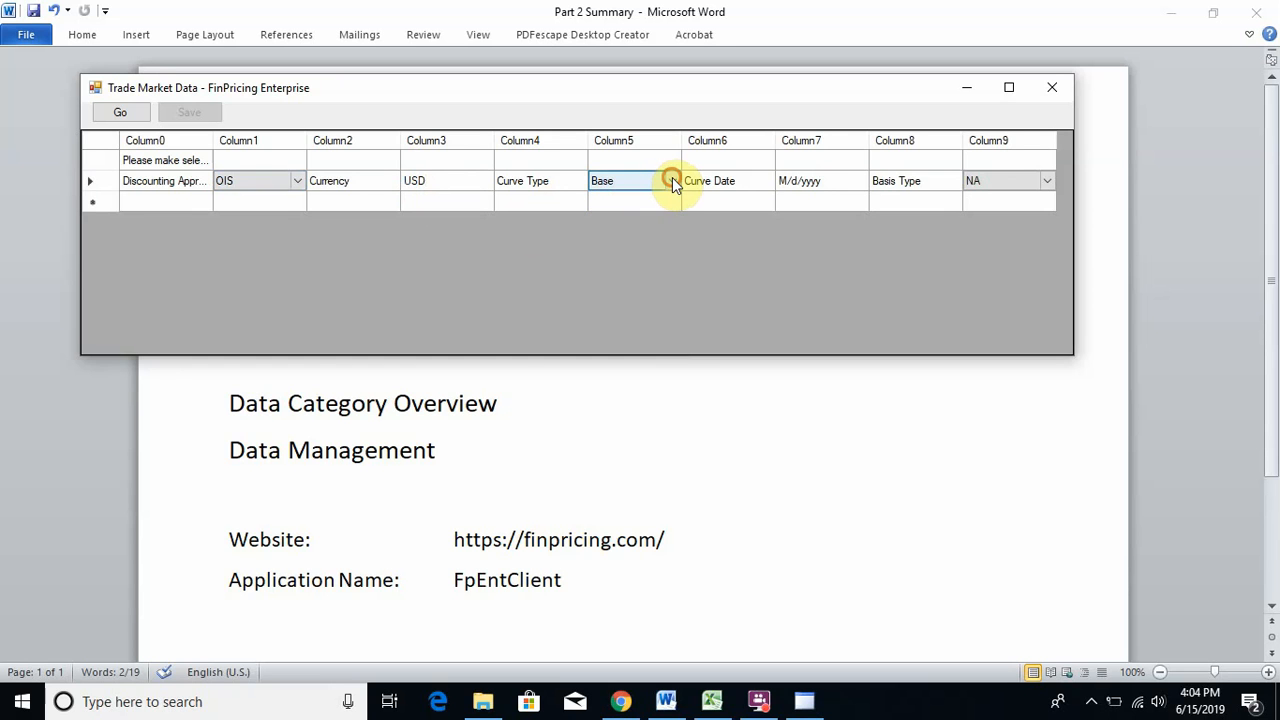
{"action": "left_click", "coordinate": [672, 181]}
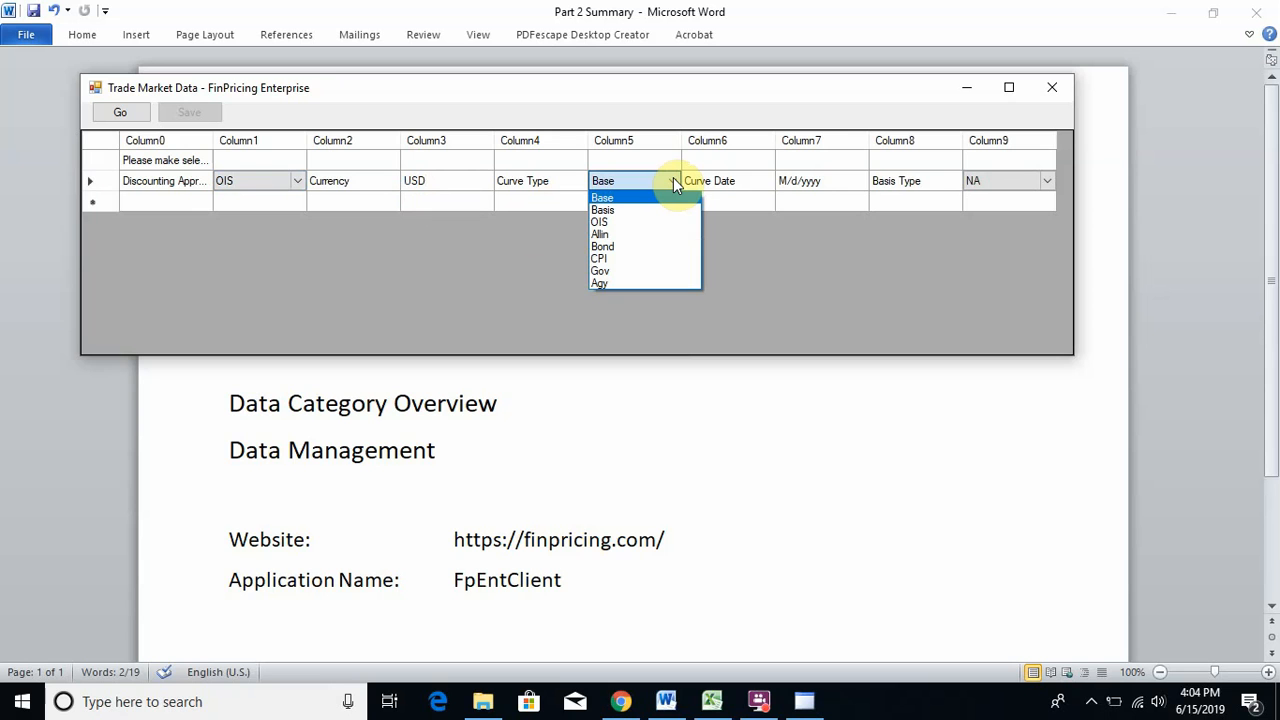
{"action": "left_click", "coordinate": [673, 180]}
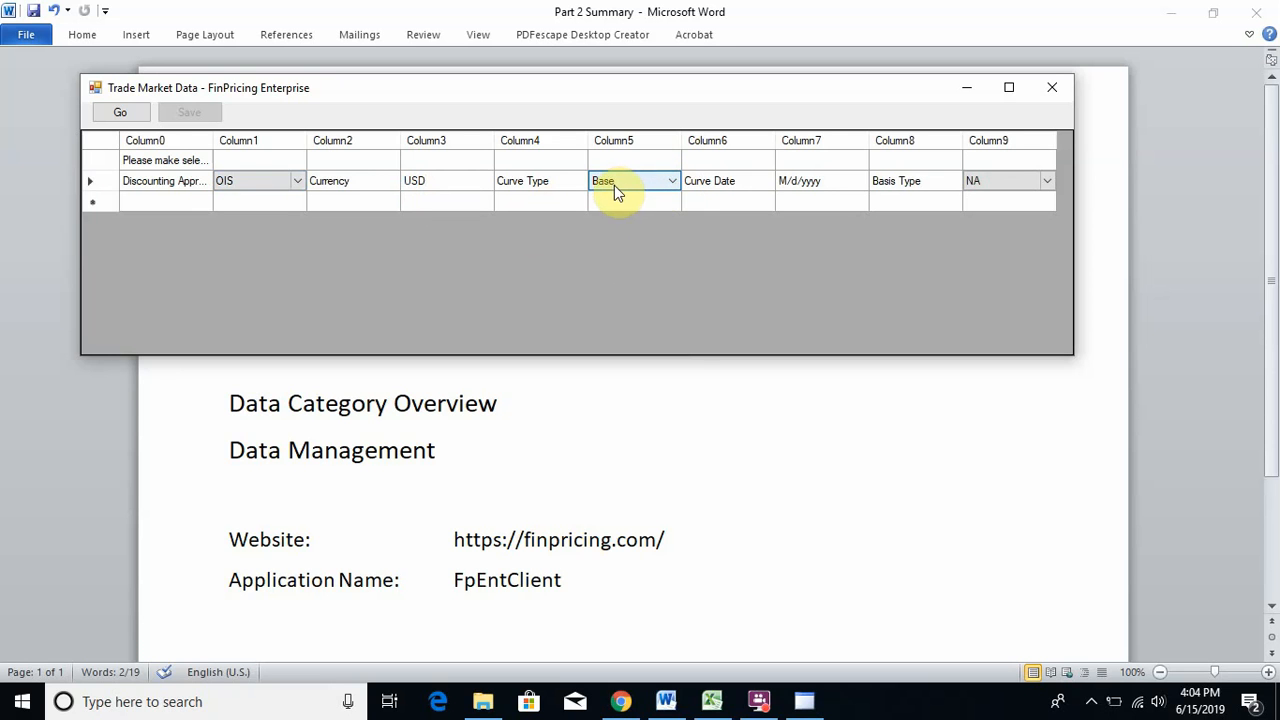
{"action": "left_click", "coordinate": [710, 192]}
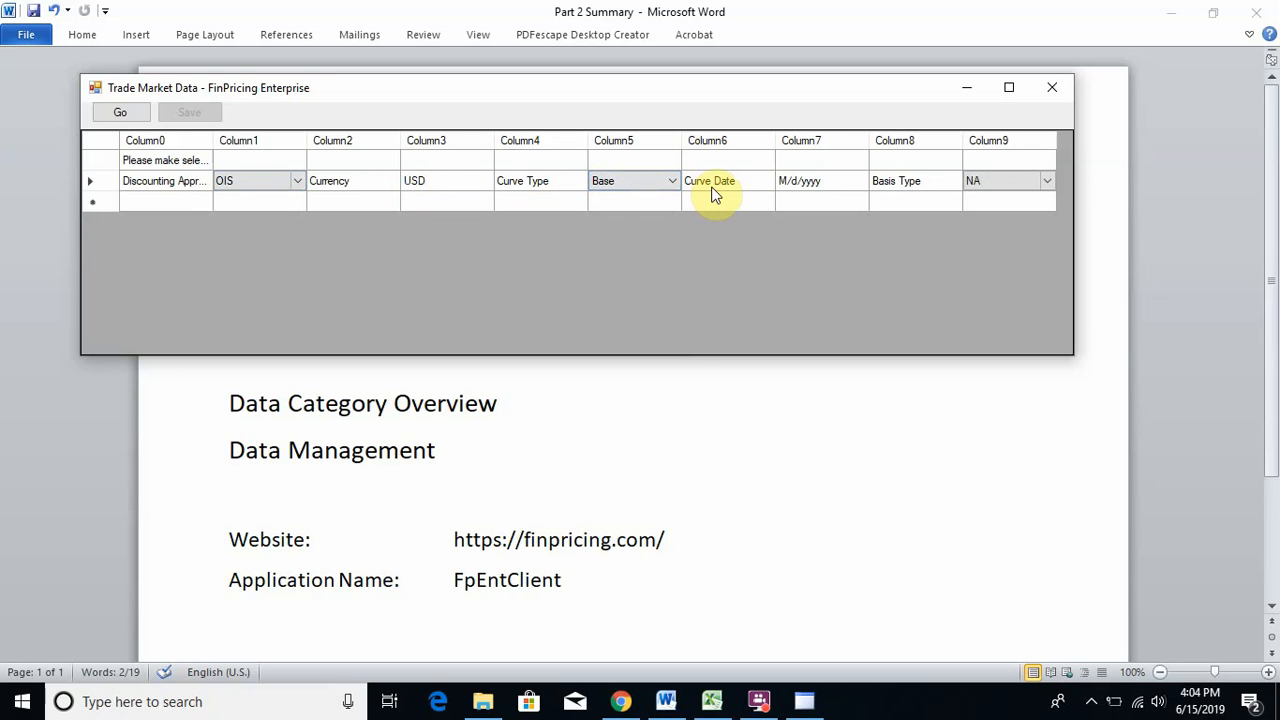
{"action": "left_click", "coordinate": [811, 187]}
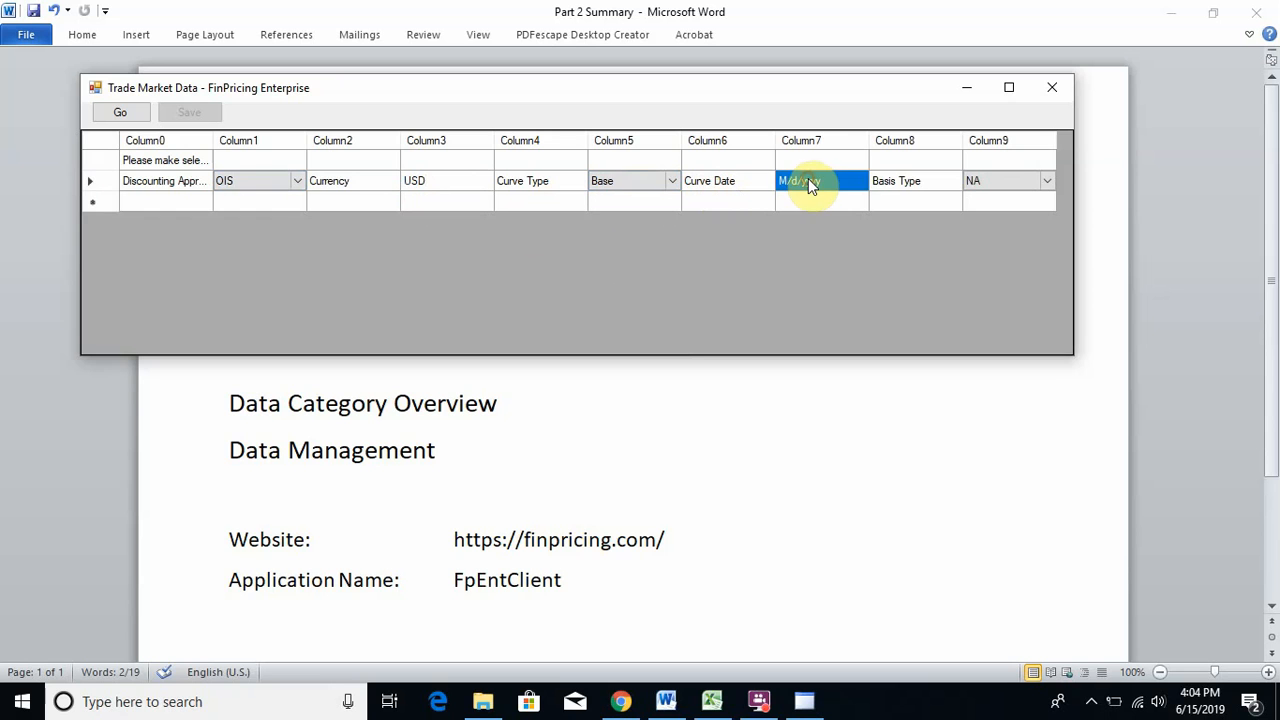
{"action": "left_click", "coordinate": [824, 183]}
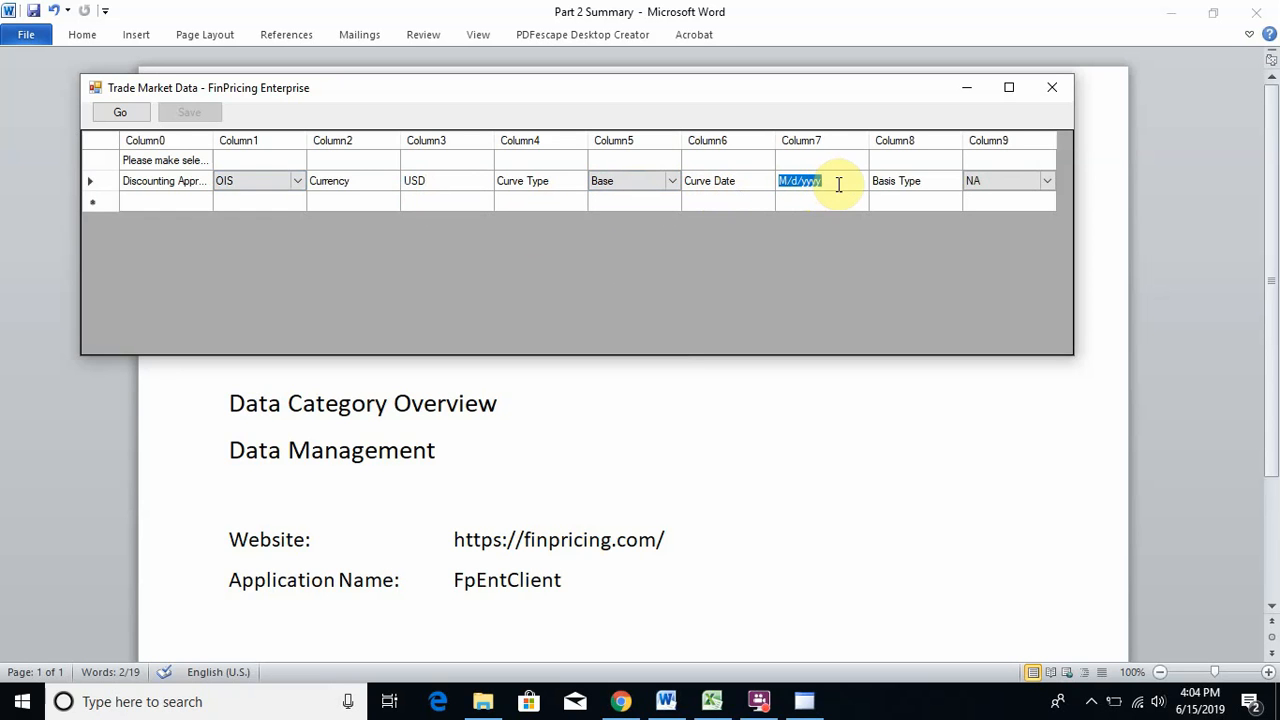
{"action": "type", "text": "6/2"}
{"action": "key", "text": "BackSpace"}
{"action": "type", "text": "12/2019"}
{"action": "left_click", "coordinate": [612, 180]}
- Construct the OIS and 3M LIBOR zero curves and view their rates tabulated by date
{"action": "left_click", "coordinate": [122, 110]}
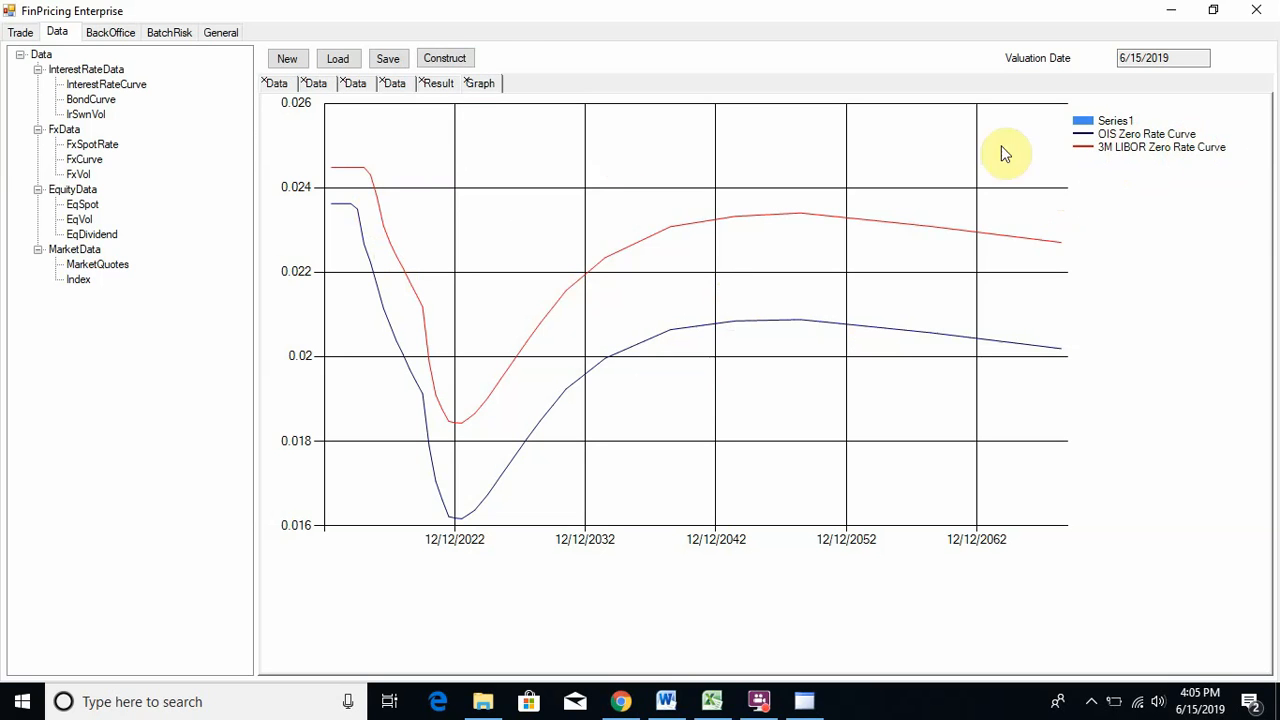
{"action": "left_click", "coordinate": [437, 85]}
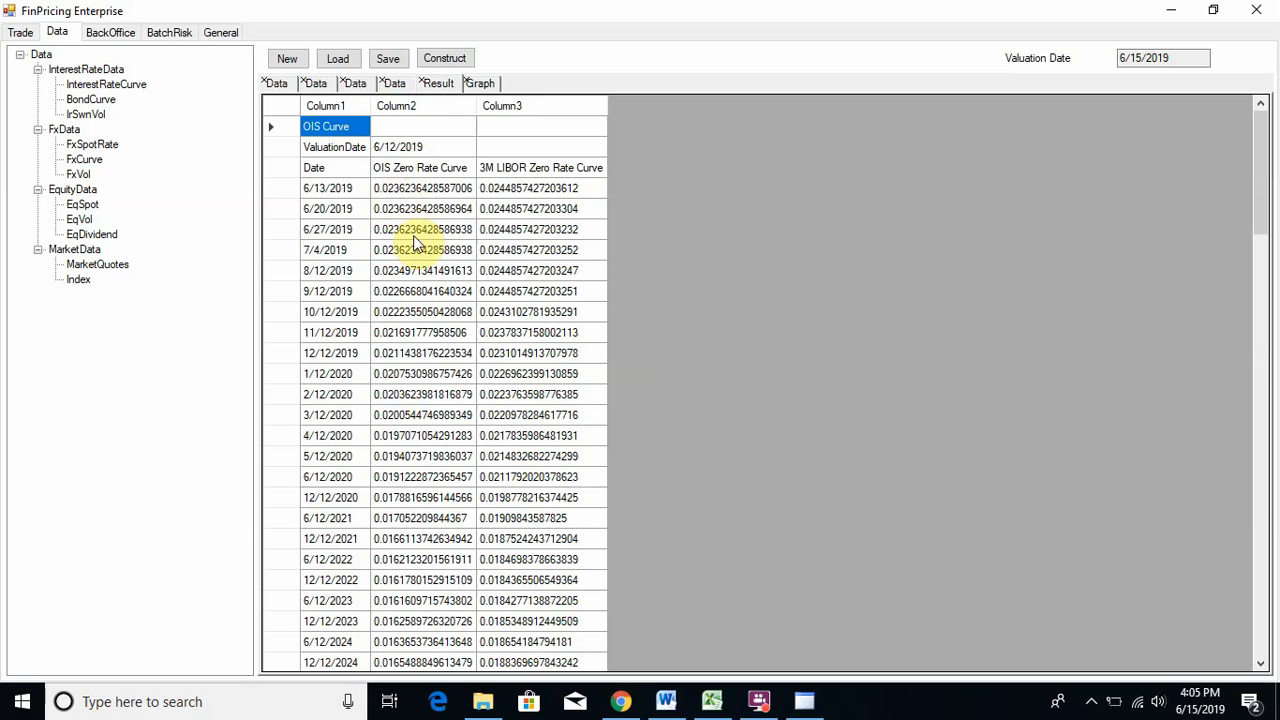
{"action": "left_click", "coordinate": [425, 170]}
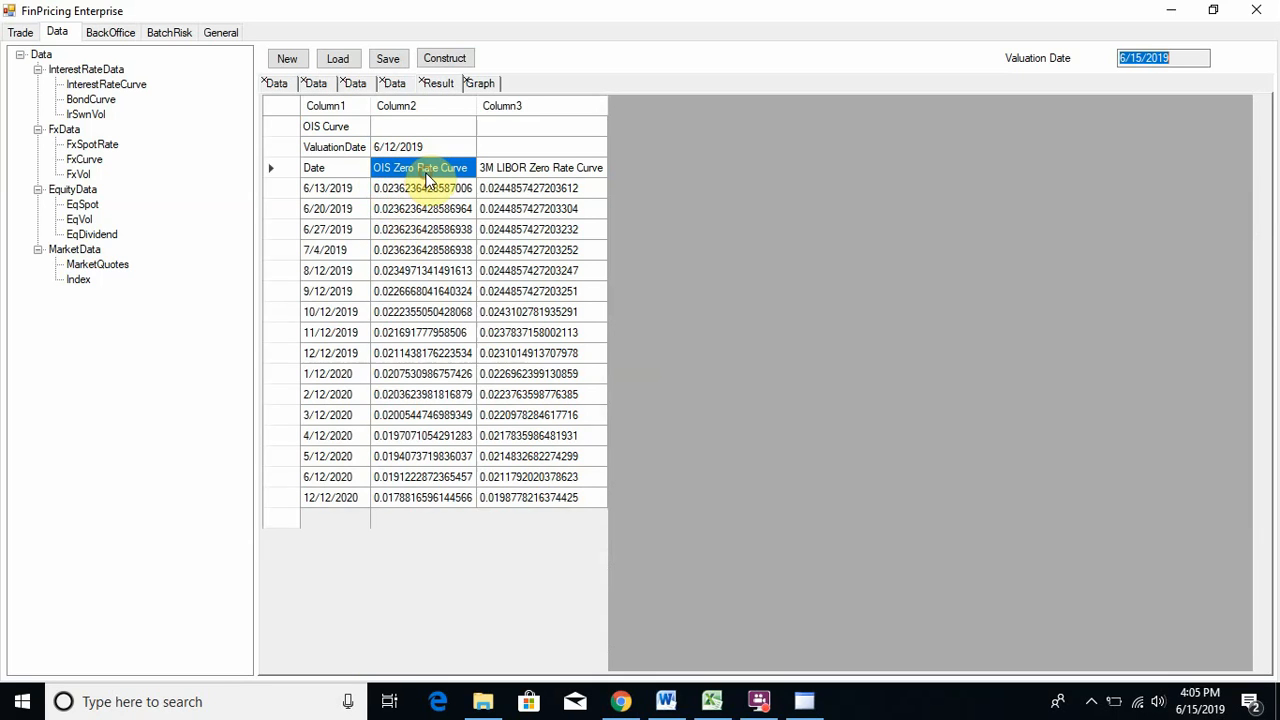
{"action": "left_click", "coordinate": [518, 172]}
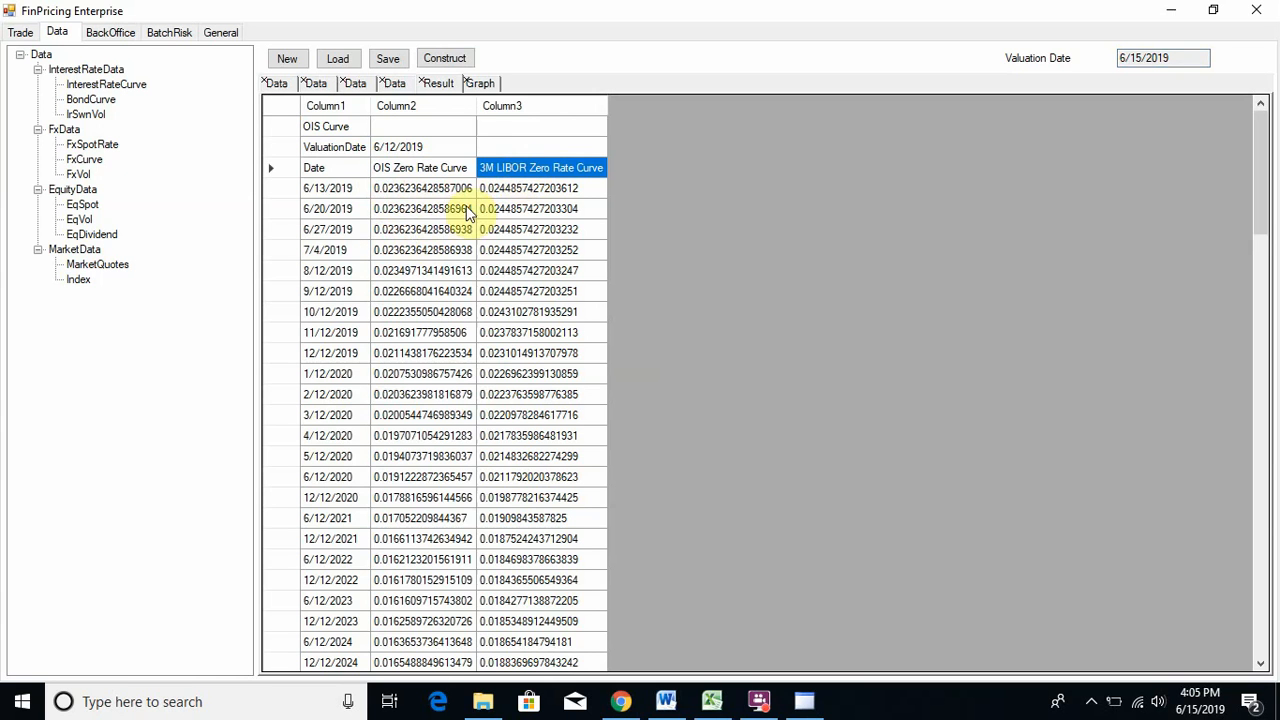
{"action": "scroll", "coordinate": [821, 319], "scroll_direction": "down", "scroll_amount": 20}
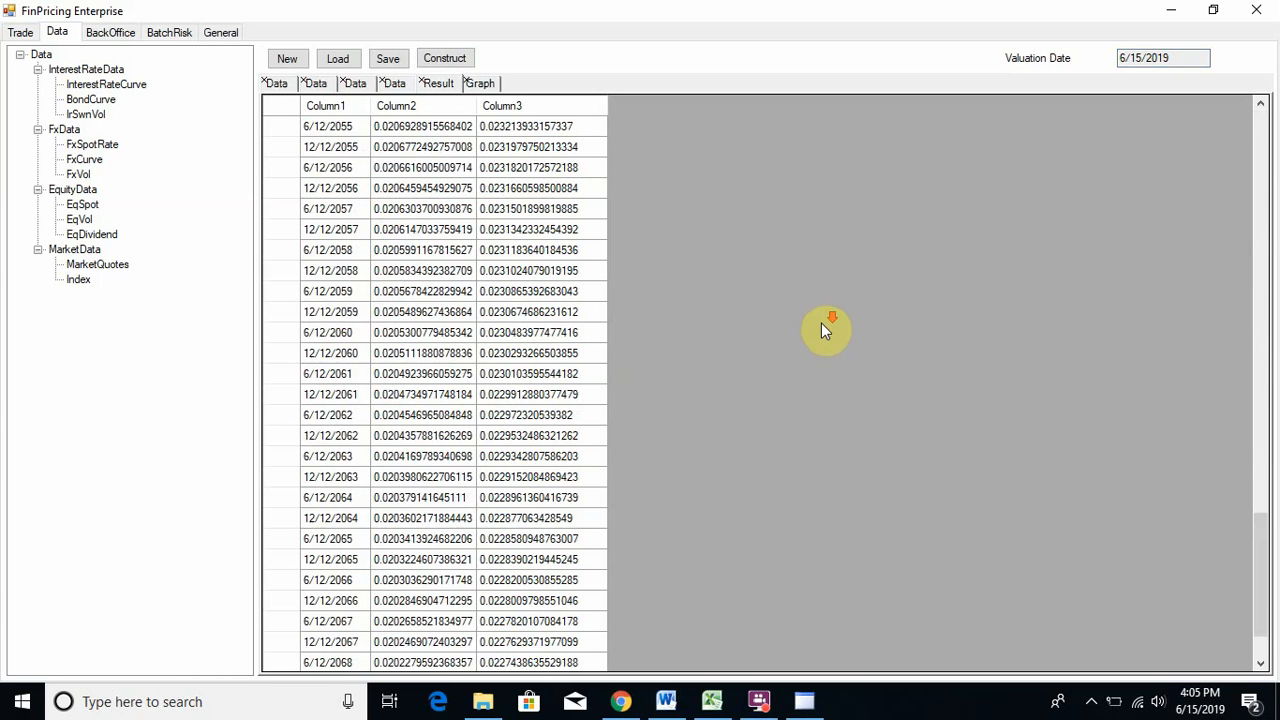
{"action": "scroll", "coordinate": [818, 327], "scroll_direction": "up", "scroll_amount": 14}
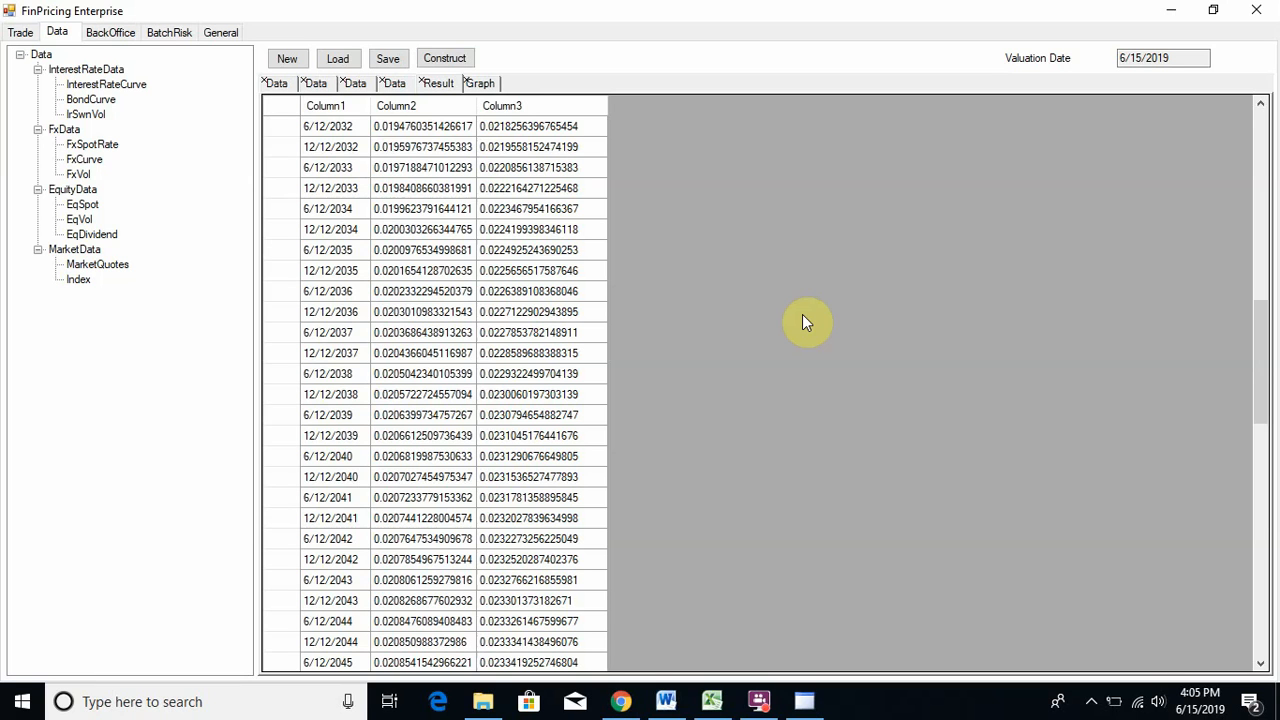
{"action": "left_click", "coordinate": [759, 701]}
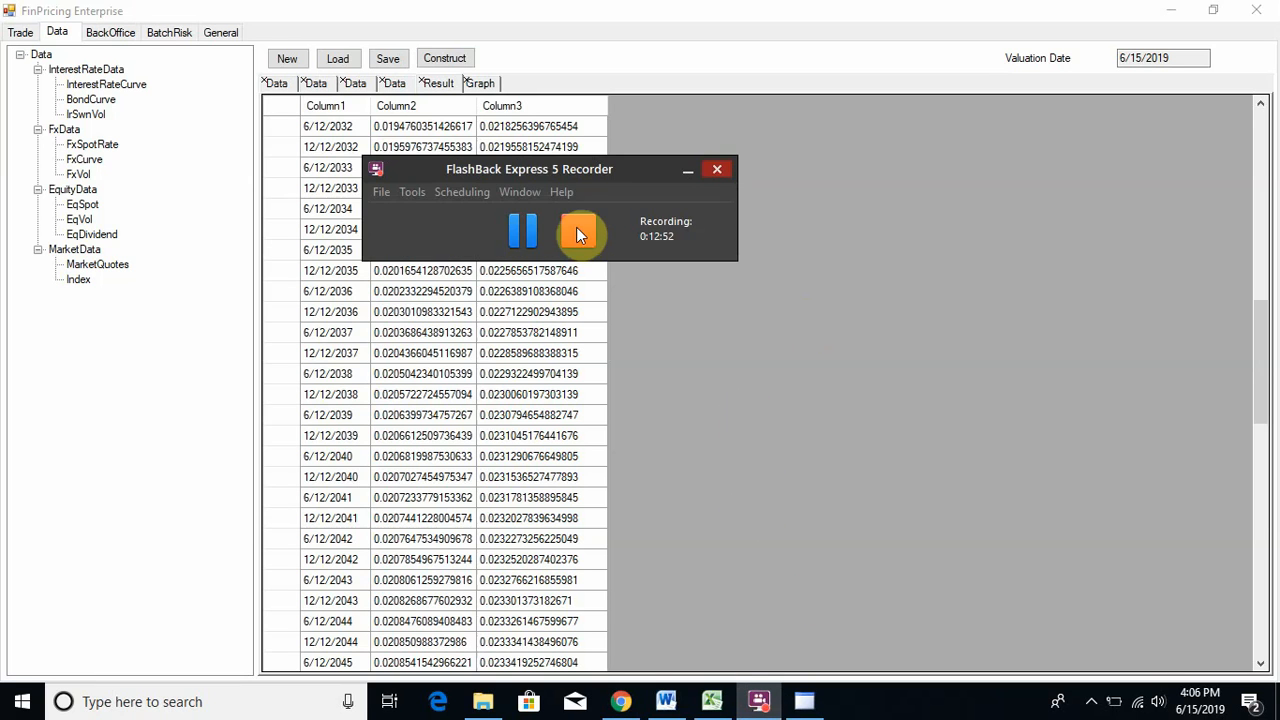